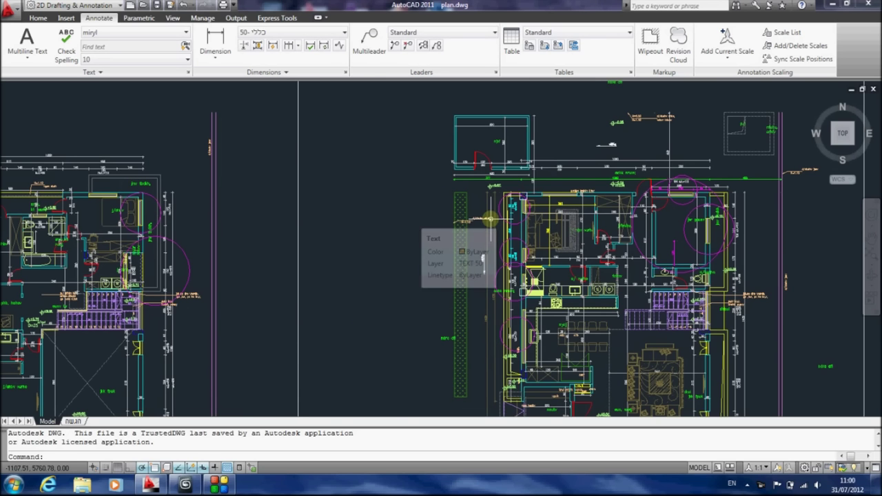
# - Inspect the drawing's two floor plans and erase the entire left-hand plan, including its boundary lines and title
pyautogui.scroll(5, 578, 255)
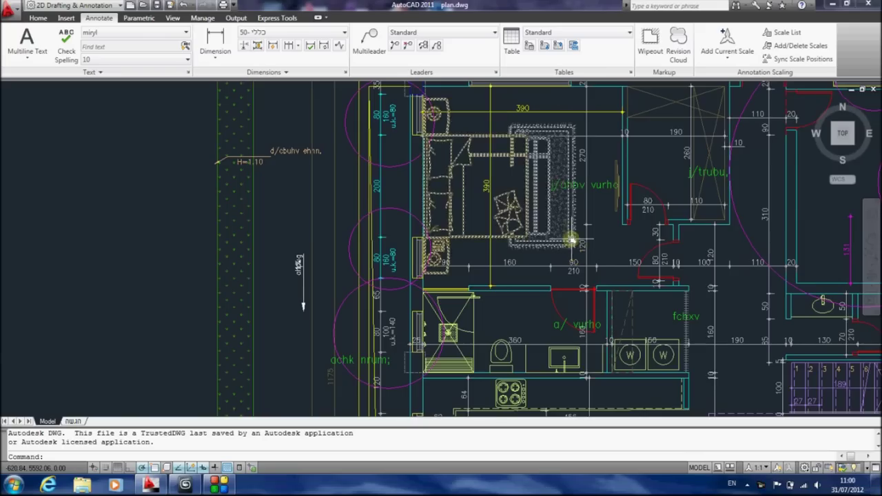
pyautogui.scroll(-4, 576, 253)
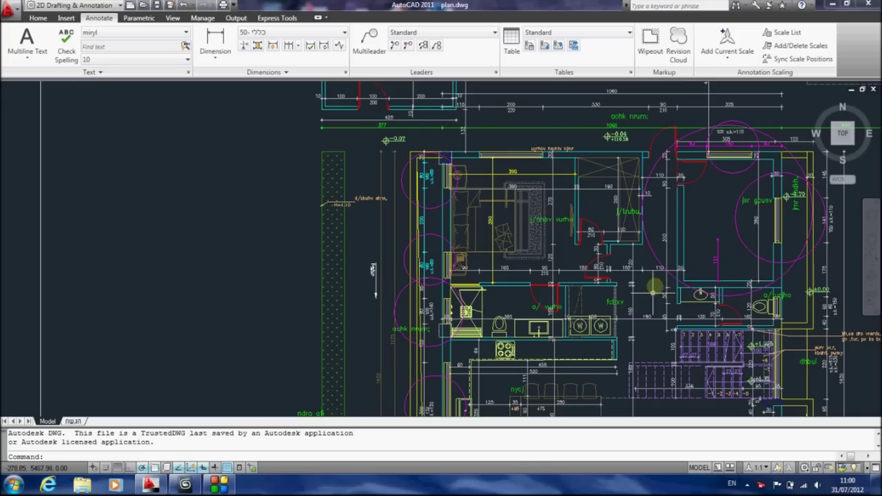
pyautogui.scroll(-5, 562, 222)
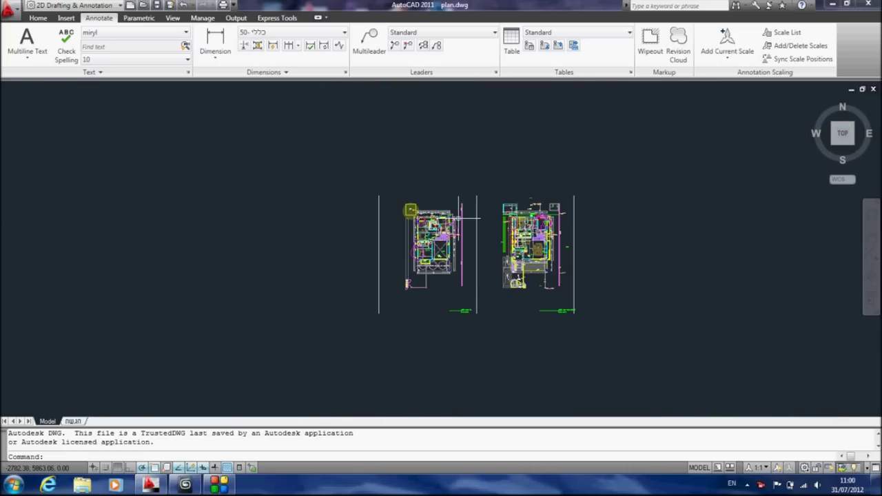
pyautogui.click(364, 139)
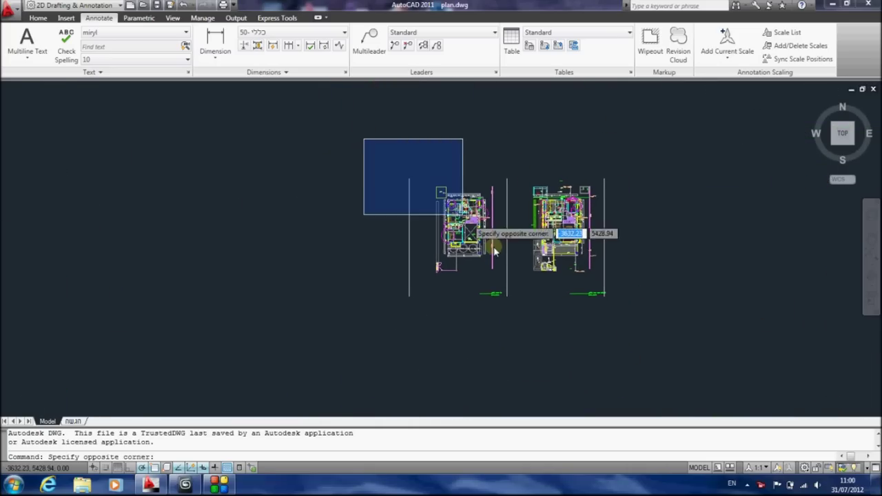
pyautogui.click(518, 336)
pyautogui.press('Delete')
# - Erase everything on the right-hand part of the remaining plan, including the staircase, living room furniture and boundary lines
pyautogui.scroll(3, 605, 236)
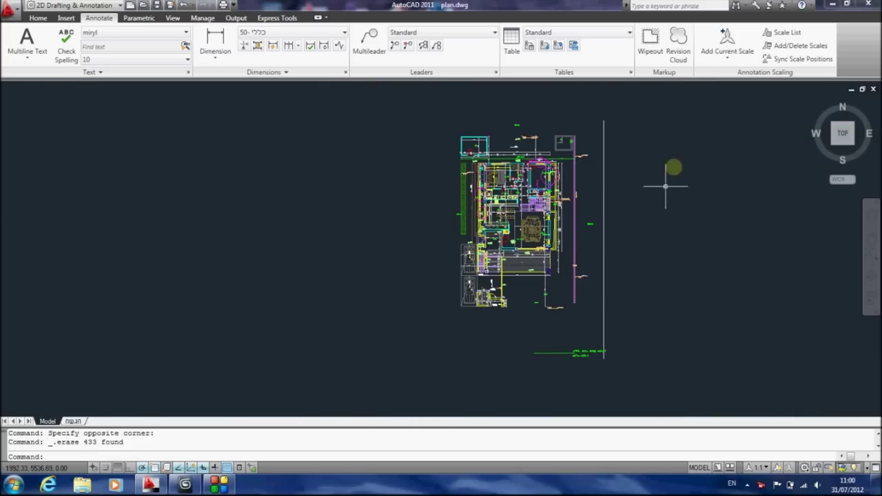
pyautogui.click(665, 103)
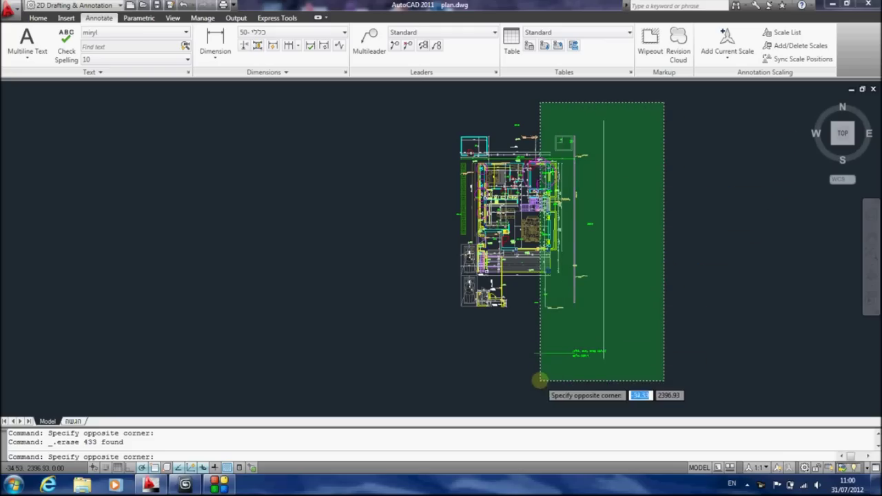
pyautogui.click(538, 386)
pyautogui.scroll(5, 545, 265)
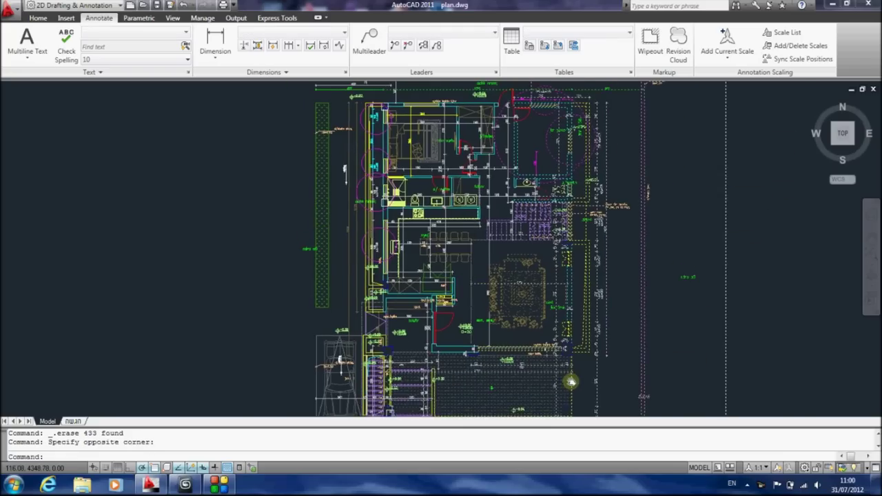
pyautogui.scroll(2, 500, 270)
pyautogui.press('Delete')
# - Erase the hatched green strip along the plan's left side together with its nearby labels
pyautogui.scroll(-4, 462, 240)
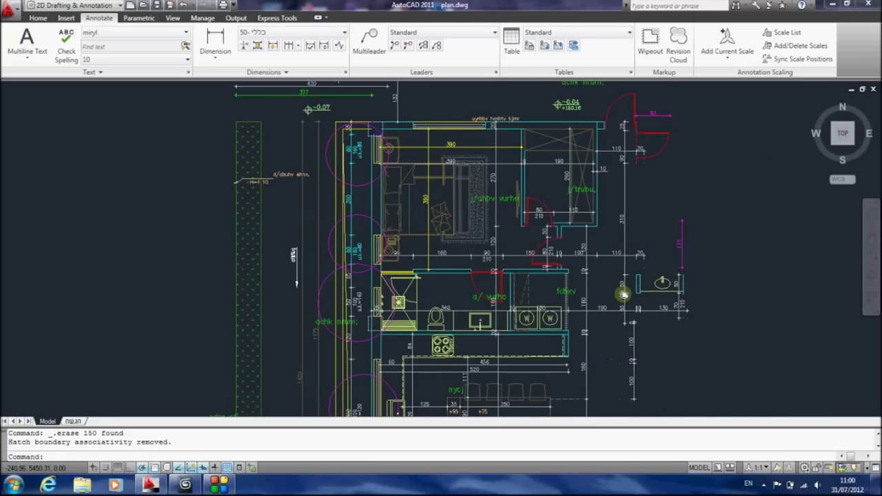
pyautogui.scroll(-3, 450, 181)
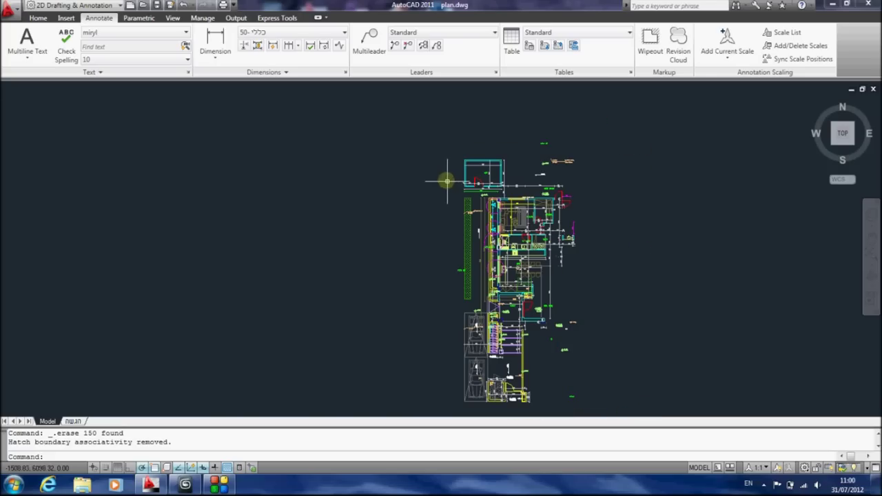
pyautogui.click(409, 120)
pyautogui.click(467, 415)
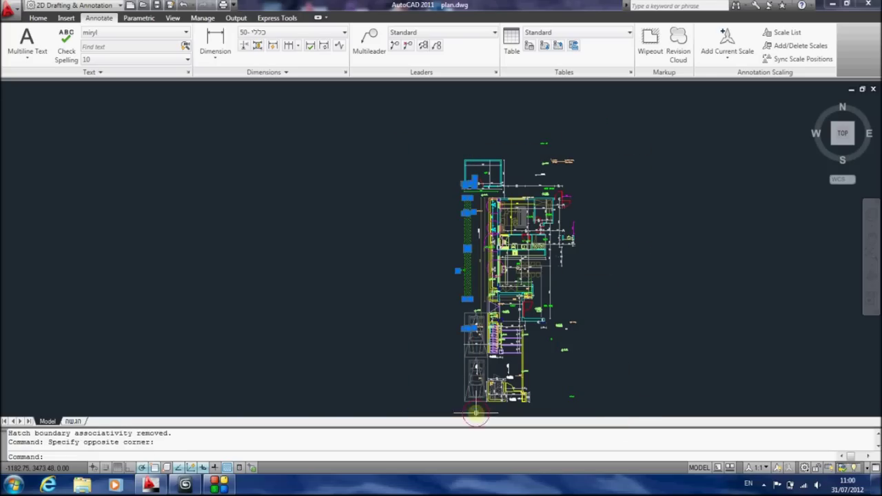
pyautogui.press('Delete')
pyautogui.click(616, 411)
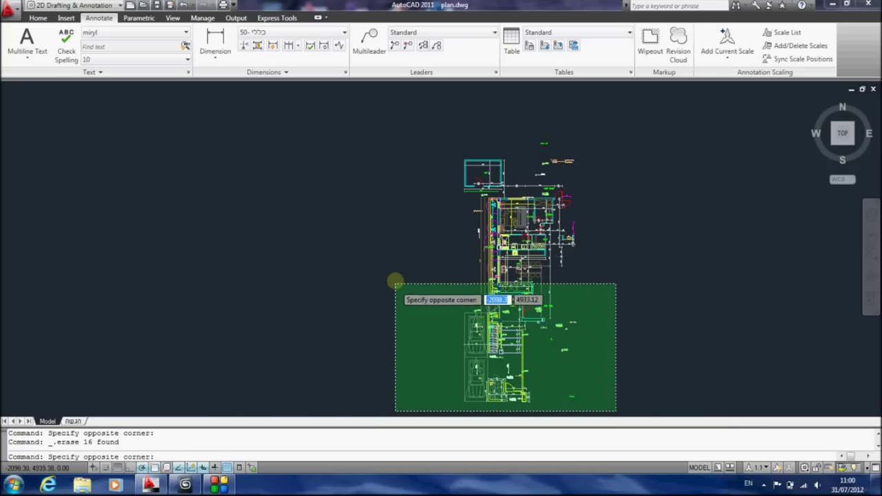
pyautogui.click(398, 269)
pyautogui.scroll(4, 475, 244)
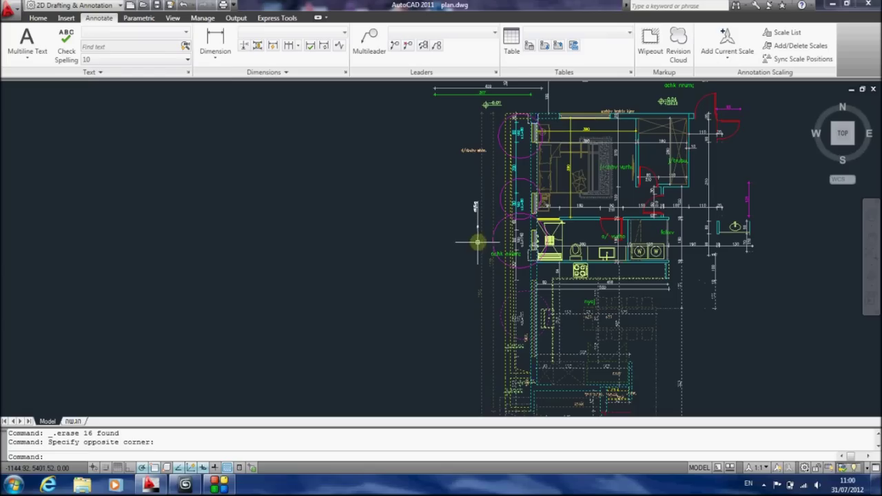
pyautogui.press('Escape')
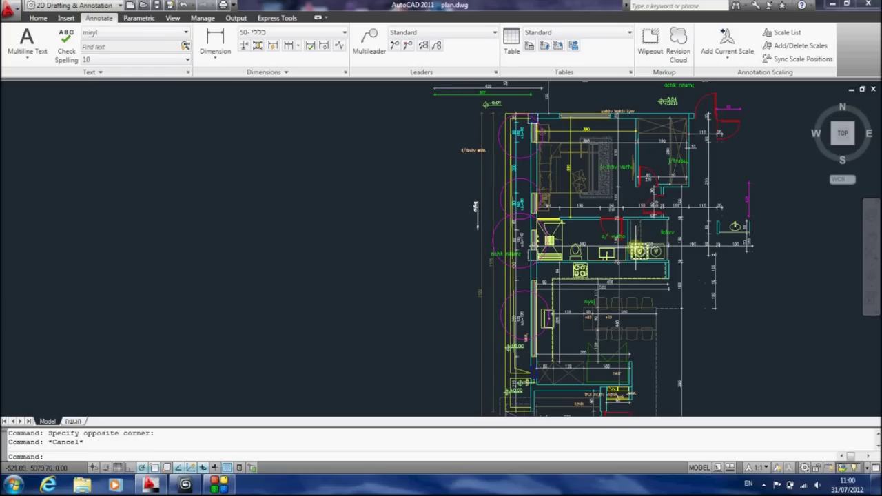
# - Draw a horizontal polyline across the full width of the plan, just below the bedroom's lower wall
pyautogui.write('pl')
pyautogui.press('Return')
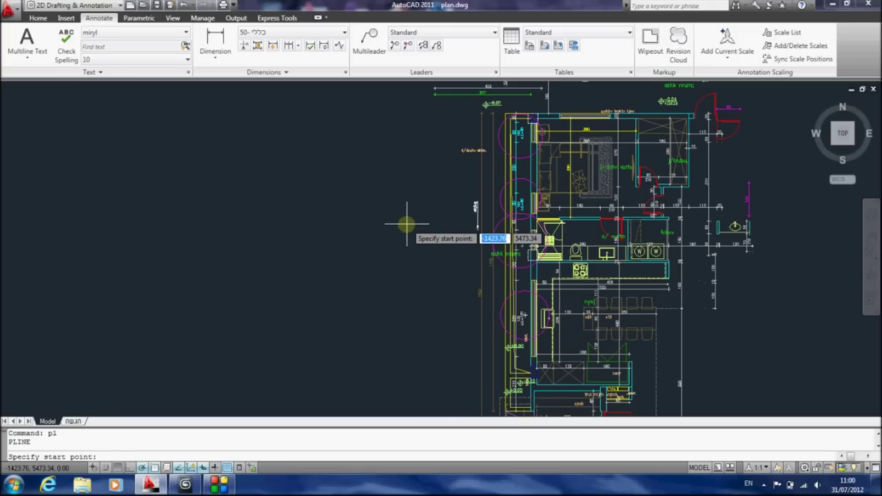
pyautogui.click(462, 227)
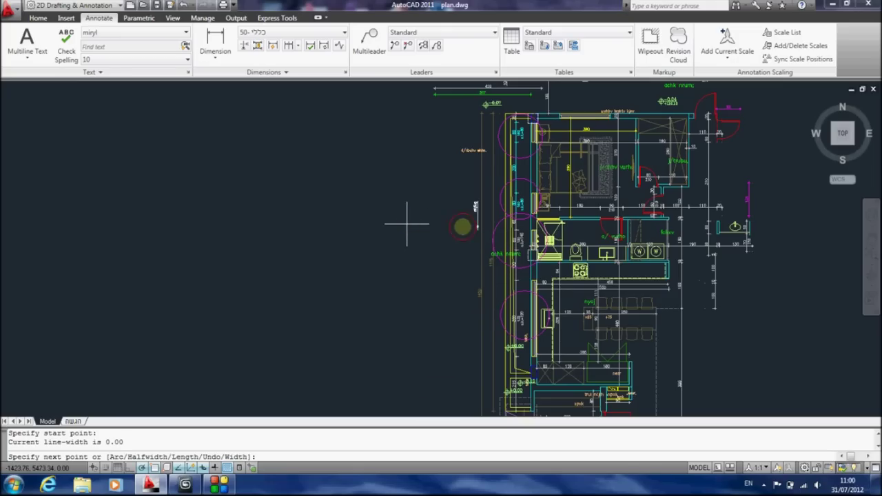
pyautogui.click(835, 226)
pyautogui.press('Escape')
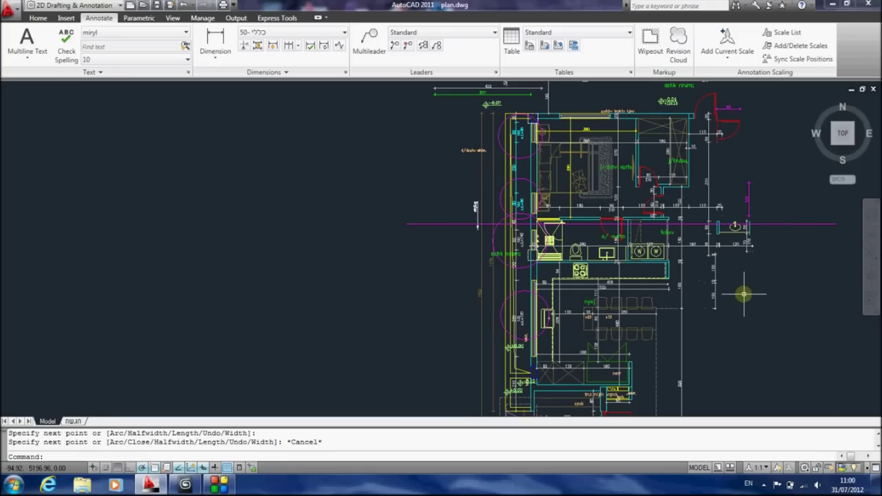
# - Trim the objects crossing the horizontal polyline on its lower side, using the polyline as the cutting edge
pyautogui.press('Return')
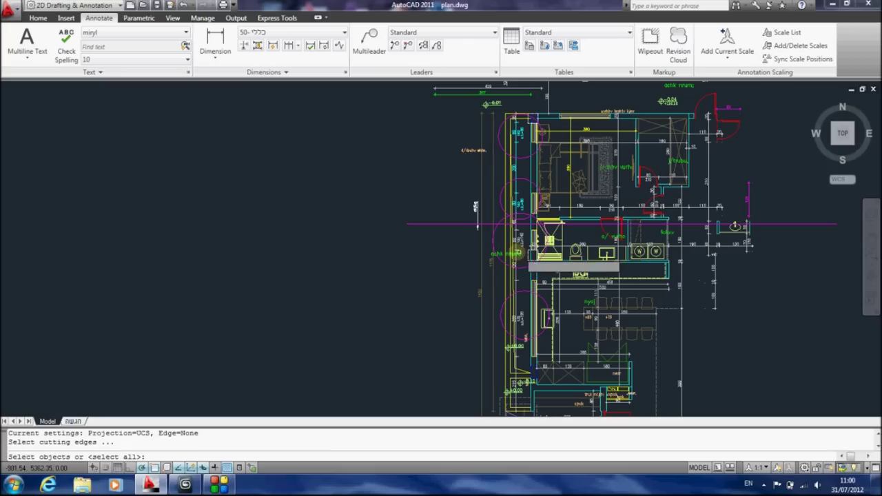
pyautogui.click(456, 224)
pyautogui.scroll(-3, 456, 224)
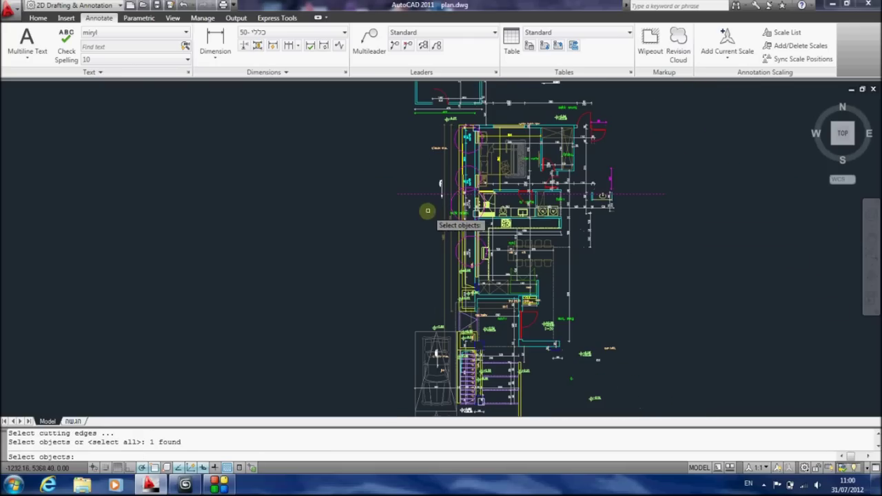
pyautogui.press('Return')
pyautogui.click(381, 199)
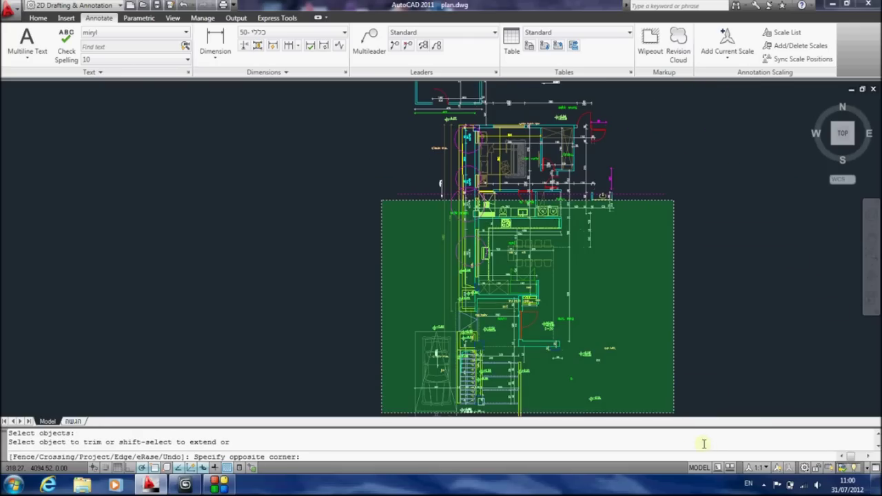
pyautogui.scroll(-5, 673, 383)
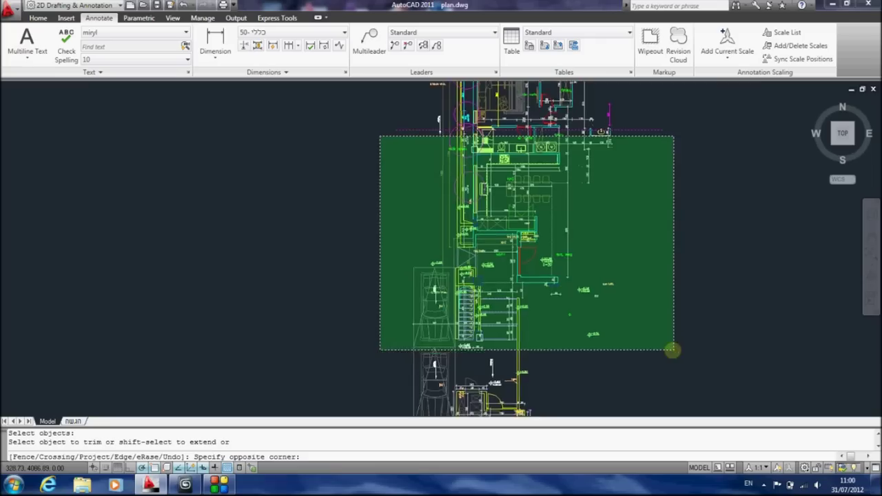
pyautogui.click(680, 391)
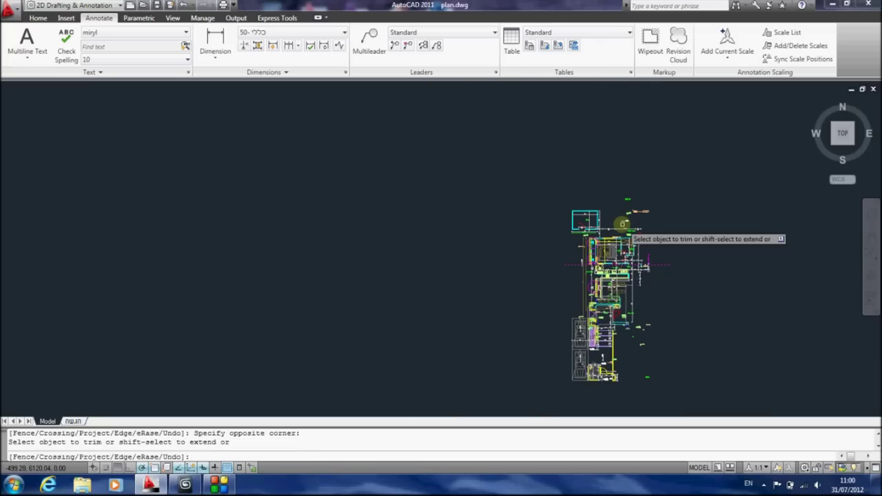
pyautogui.scroll(5, 606, 262)
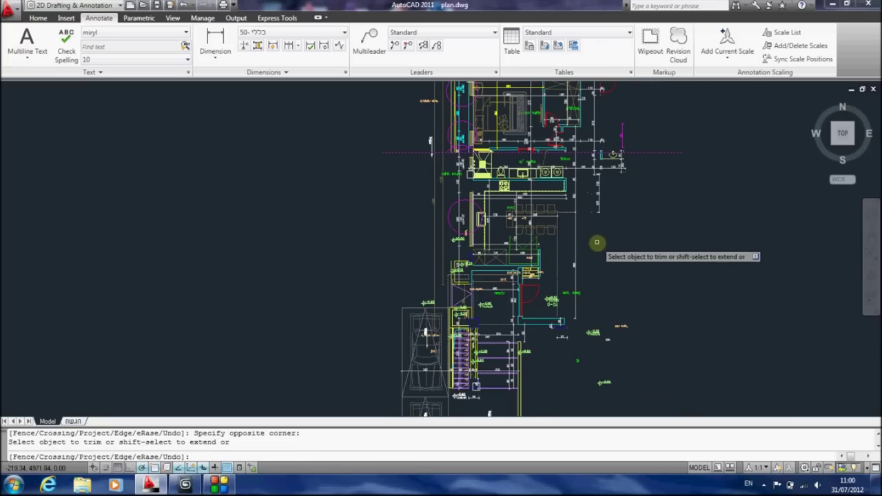
pyautogui.press('Escape')
pyautogui.press('Escape')
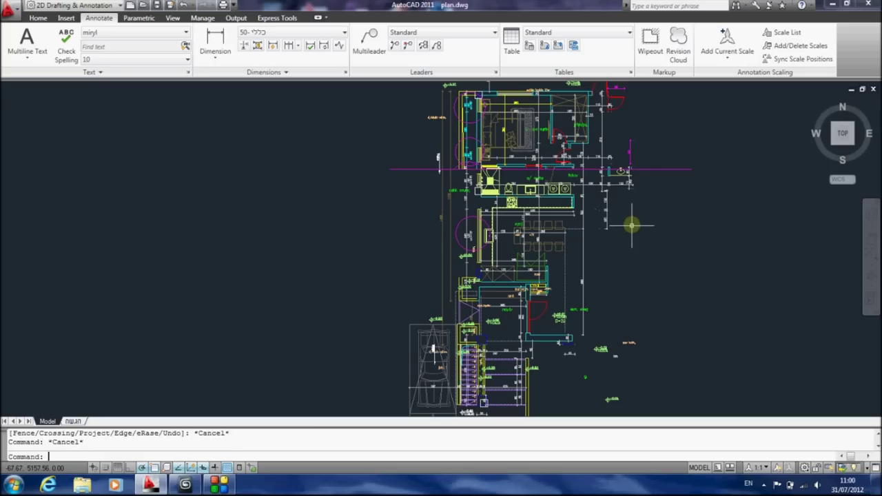
# - Erase the horizontal polyline and the kitchen, dining and entrance objects in the area below the bathroom
pyautogui.press('Escape')
pyautogui.click(656, 169)
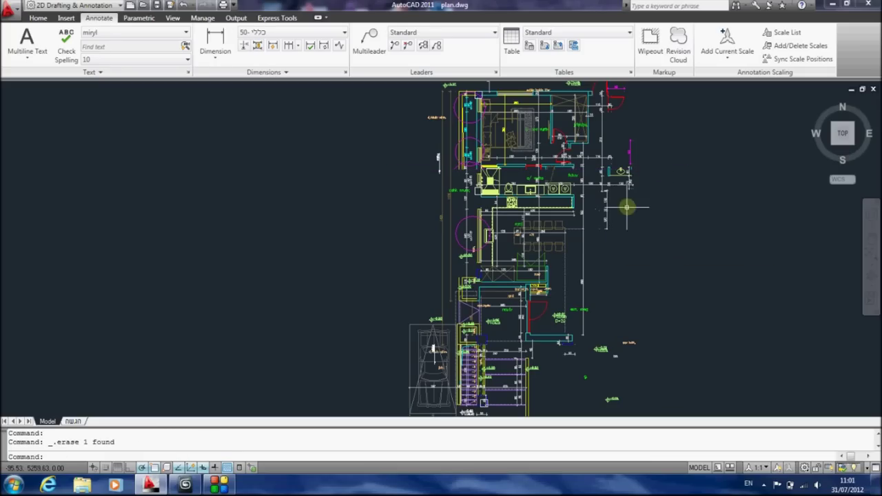
pyautogui.click(385, 184)
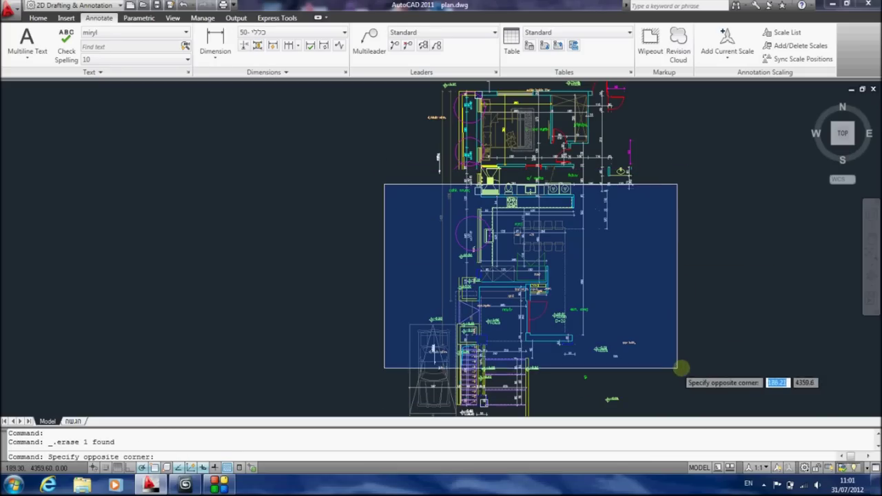
pyautogui.click(678, 369)
pyautogui.press('Delete')
# - Erase the parked cars, lower stairs and surrounding objects, plus the two long vertical dimensions left of the plan
pyautogui.scroll(-2, 688, 285)
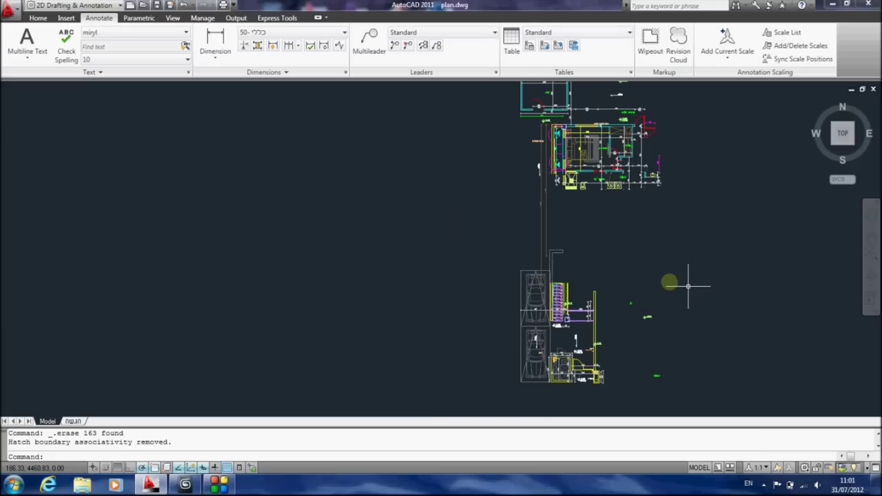
pyautogui.click(458, 213)
pyautogui.click(685, 404)
pyautogui.press('Delete')
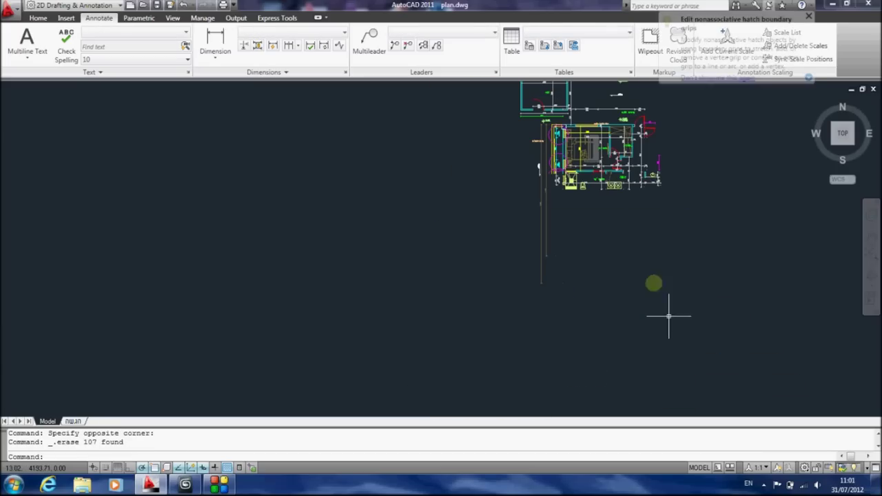
pyautogui.click(594, 314)
pyautogui.click(492, 221)
pyautogui.press('Delete')
# - Erase the small detached room above the bedroom and the labels along the plan's left side
pyautogui.moveTo(532, 220)
pyautogui.mouseDown(button='middle')
pyautogui.moveTo(547, 242)
pyautogui.moveTo(559, 238)
pyautogui.mouseUp(button='middle')
pyautogui.click(558, 237)
pyautogui.click(492, 81)
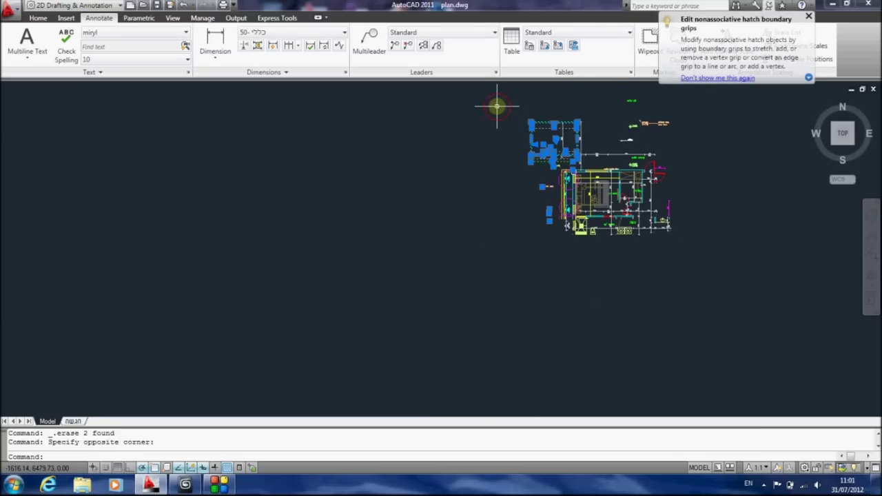
pyautogui.press('Delete')
# - Erase the leftover labels and dimensions above the bedroom's upper wall
pyautogui.click(548, 106)
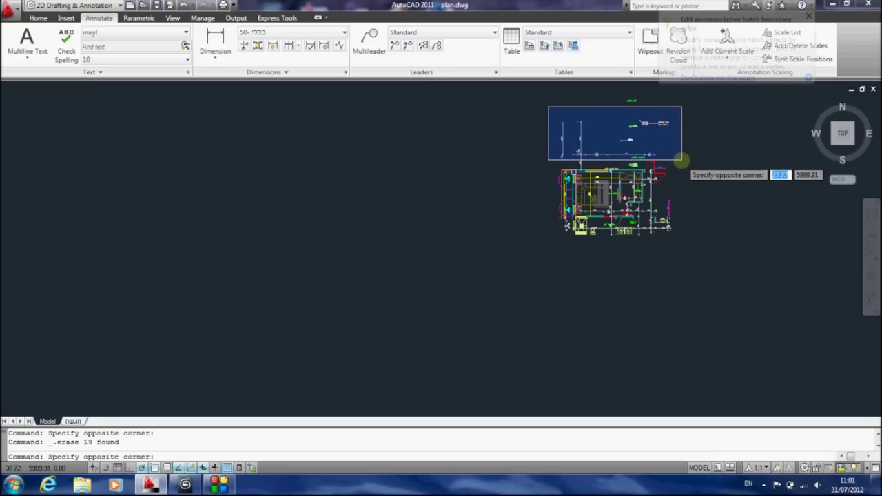
pyautogui.click(682, 161)
pyautogui.press('Delete')
pyautogui.scroll(4, 659, 178)
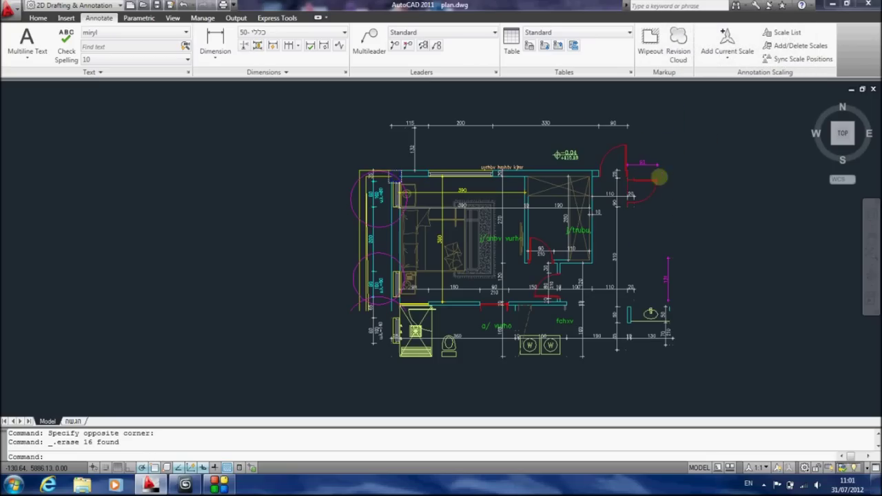
pyautogui.click(653, 104)
pyautogui.click(355, 146)
pyautogui.press('Delete')
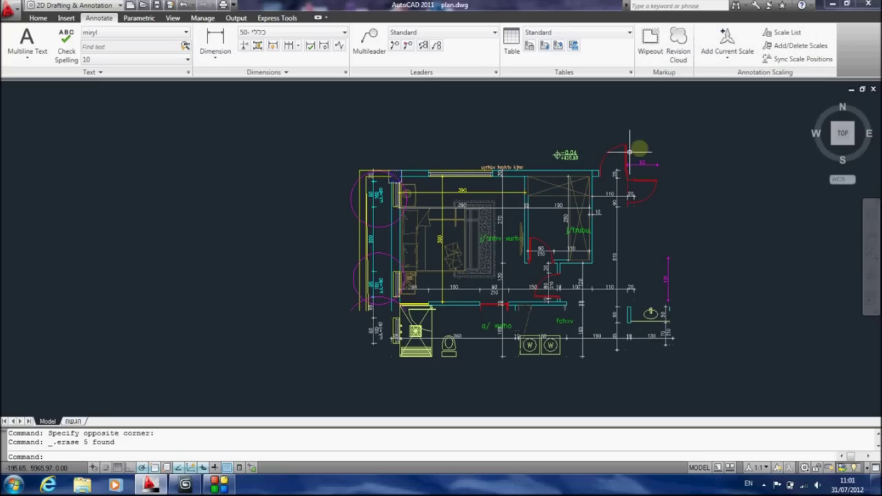
# - Erase the red doors, dimensions and washbasin remnants to the right of the closet
pyautogui.click(667, 139)
pyautogui.click(583, 276)
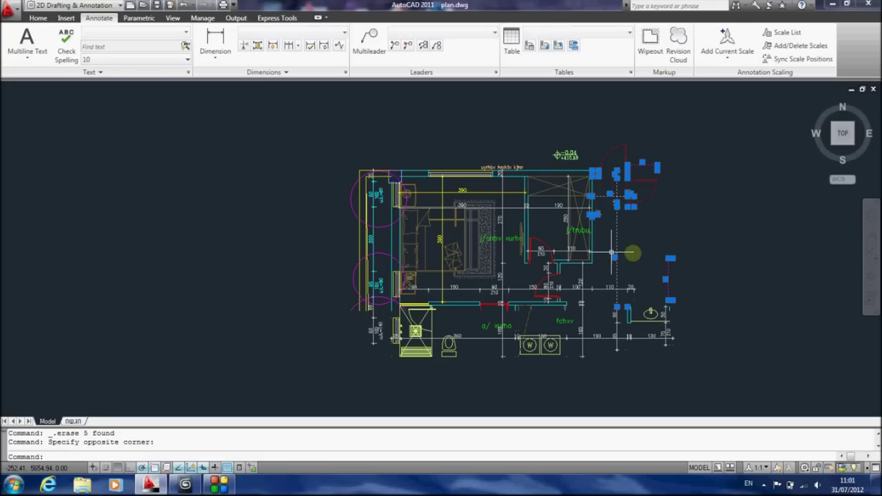
pyautogui.press('Delete')
pyautogui.click(686, 270)
pyautogui.click(597, 368)
pyautogui.press('Delete')
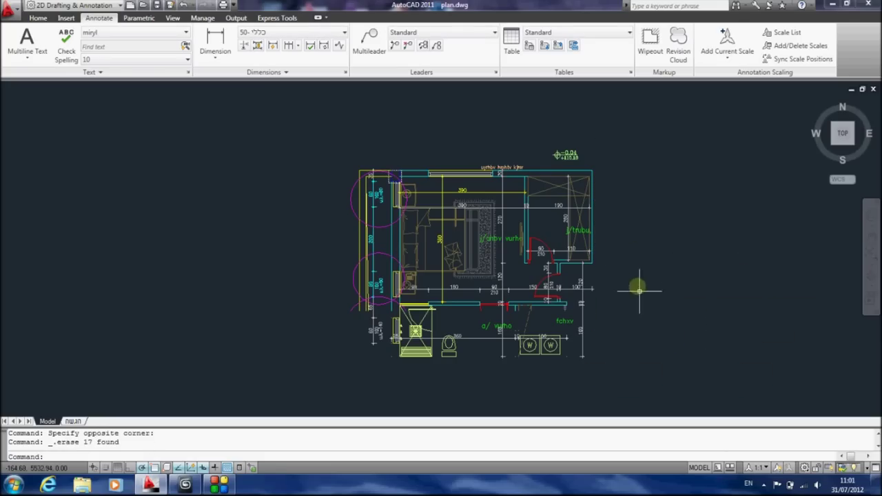
# - Erase the dimensions below the closet and the shower, toilet, washing machines and labels below the bedroom
pyautogui.click(636, 280)
pyautogui.click(582, 369)
pyautogui.press('Delete')
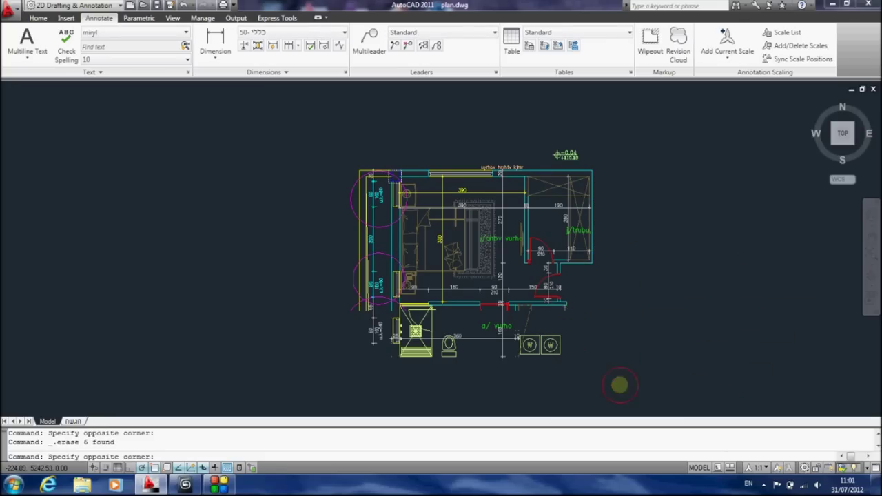
pyautogui.click(309, 305)
pyautogui.press('Delete')
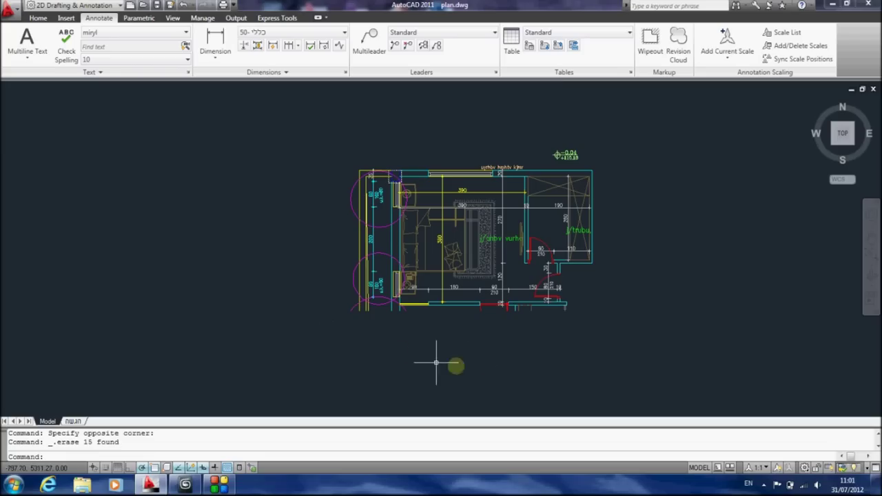
# - Erase the circles, outer yellow lines and dimensions to the left of the bedroom's outer wall
pyautogui.scroll(2, 515, 315)
pyautogui.moveTo(516, 315)
pyautogui.mouseDown(button='middle')
pyautogui.moveTo(557, 281)
pyautogui.moveTo(634, 308)
pyautogui.moveTo(640, 326)
pyautogui.mouseUp(button='middle')
pyautogui.click(457, 107)
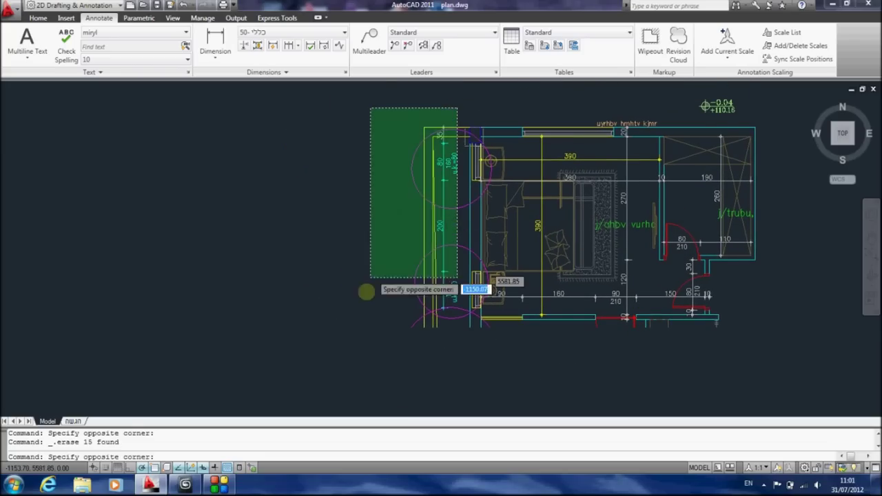
pyautogui.click(350, 364)
pyautogui.press('Delete')
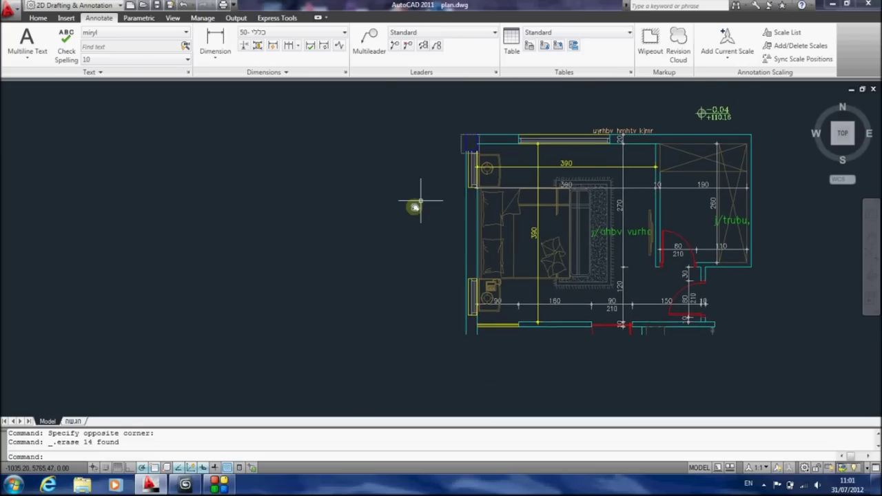
# - Erase the level mark and text label above the plan's upper wall
pyautogui.moveTo(413, 203); pyautogui.dragTo(393, 193, button='middle')
pyautogui.click(719, 92)
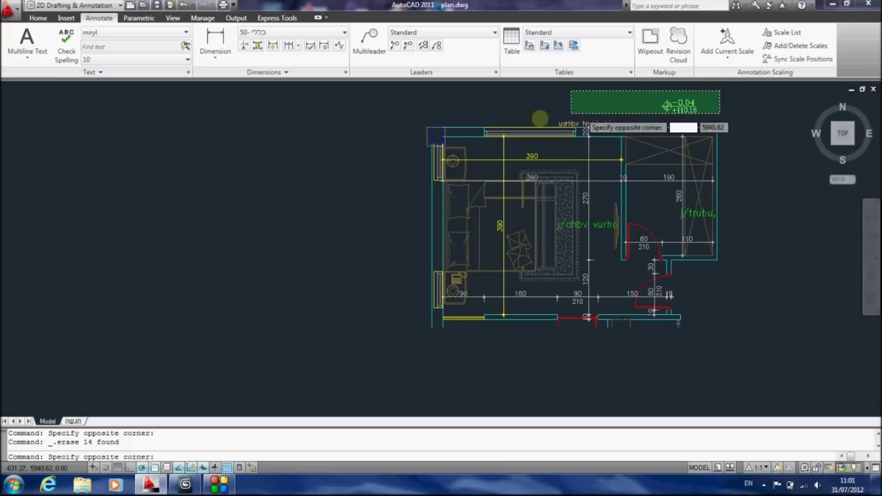
pyautogui.click(529, 131)
pyautogui.press('Delete')
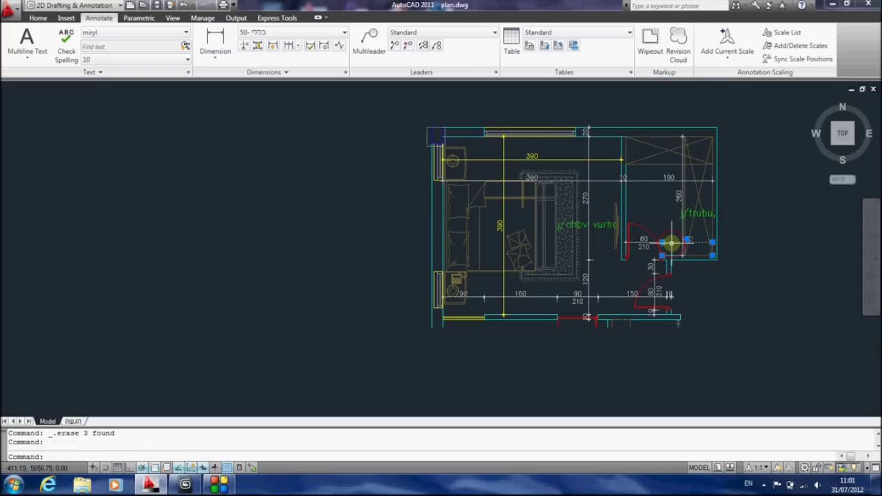
# - Erase the dimensions and height labels around the closet door and the bedroom entrance door
pyautogui.press('Delete')
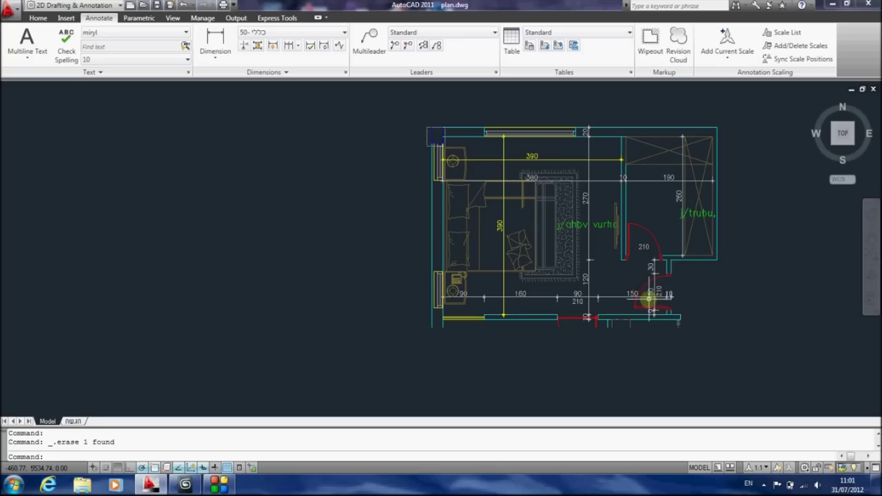
pyautogui.press('Delete')
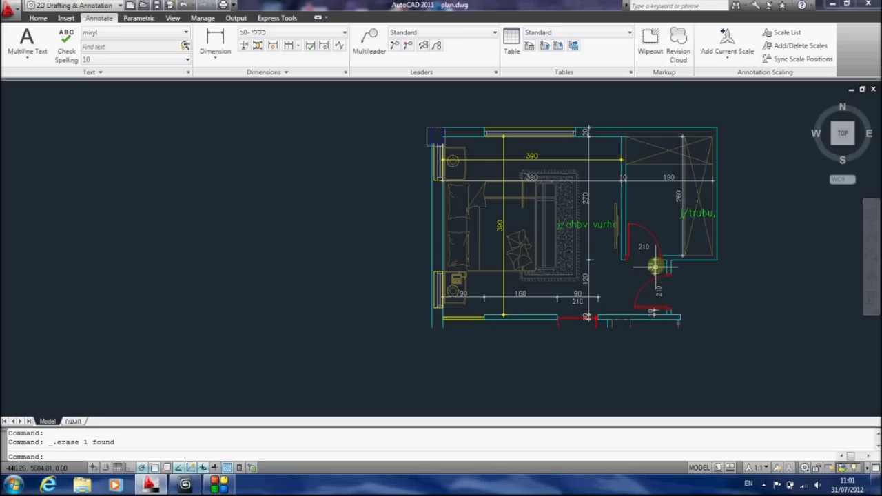
pyautogui.click(655, 267)
pyautogui.click(644, 252)
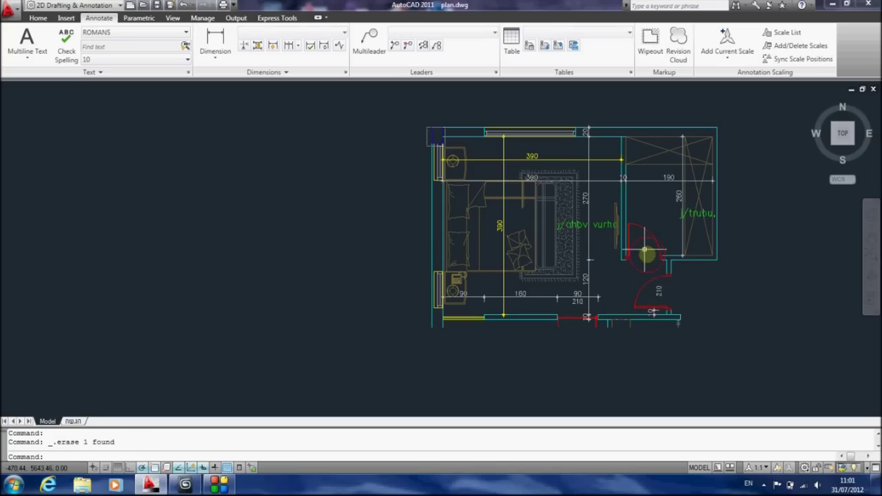
pyautogui.press('Escape')
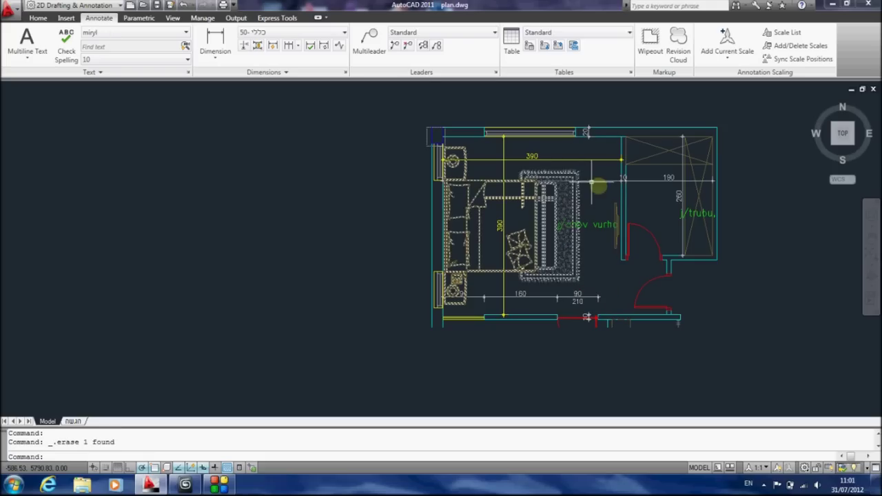
# - Erase the dimensions crossing the bedroom and its green room label
pyautogui.click(591, 177)
pyautogui.press('Delete')
pyautogui.press('Delete')
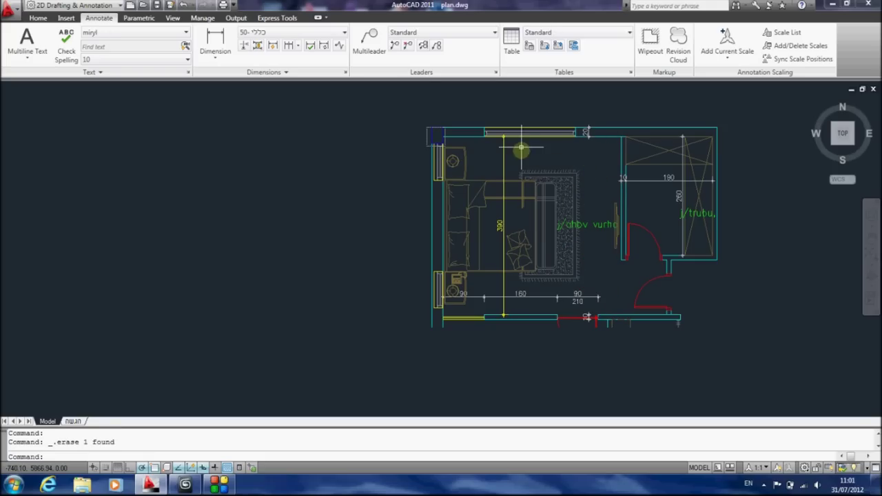
pyautogui.click(508, 159)
pyautogui.press('Delete')
pyautogui.click(599, 224)
pyautogui.press('Delete')
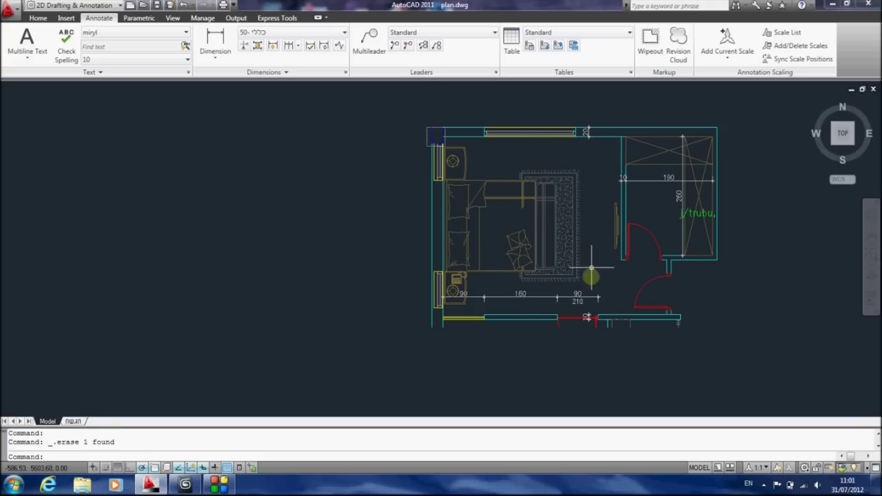
# - Erase the dimensions and door height label along the bedroom's lower wall and the small fixture remnants beneath it
pyautogui.click(591, 296)
pyautogui.press('Delete')
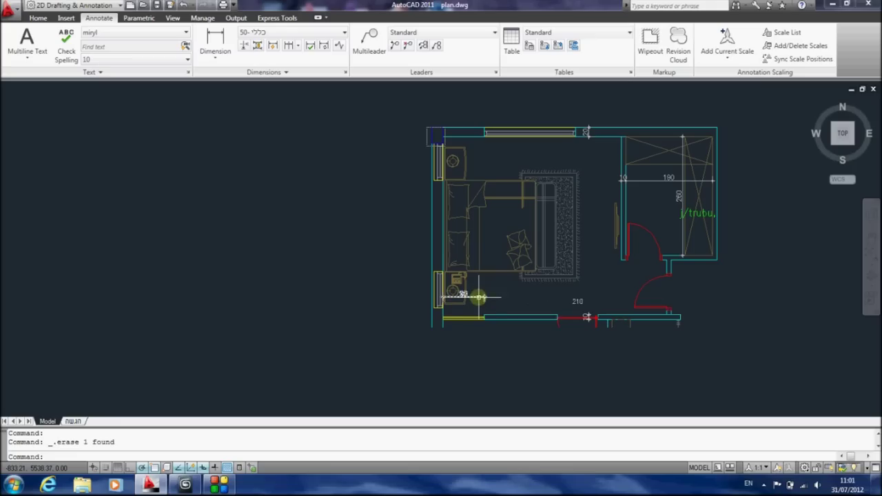
pyautogui.press('Delete')
pyautogui.click(572, 306)
pyautogui.click(583, 299)
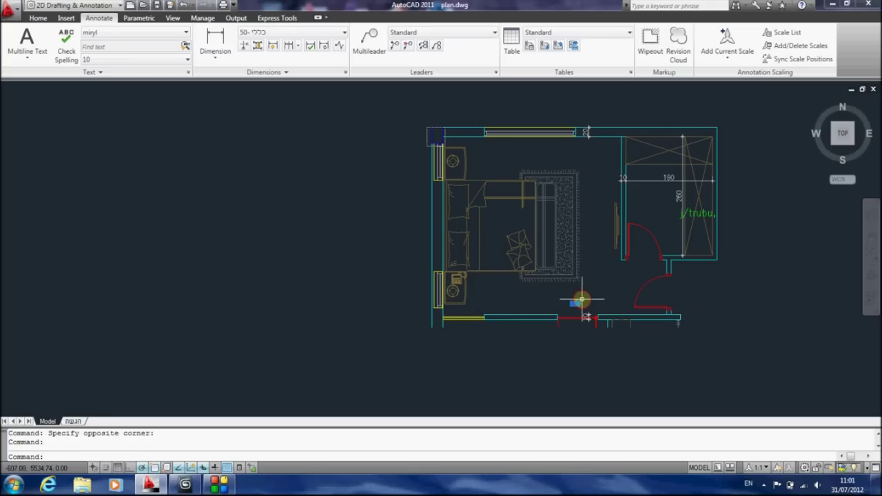
pyautogui.click(589, 312)
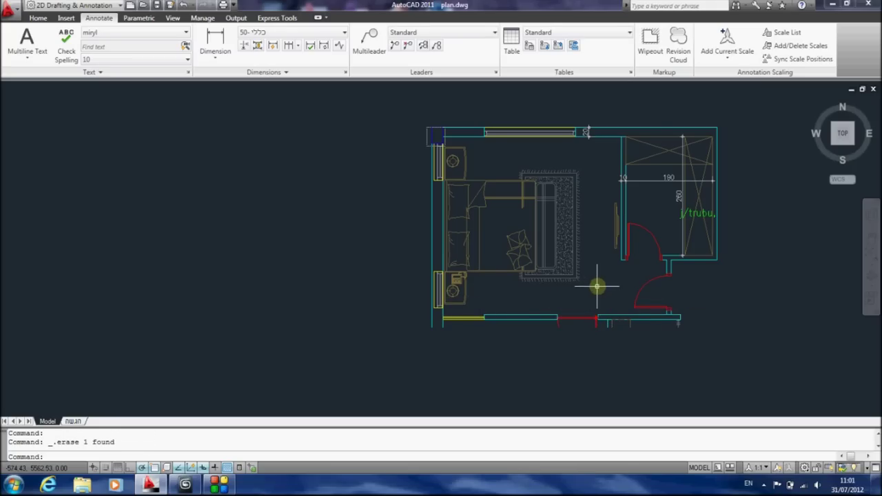
pyautogui.press('Delete')
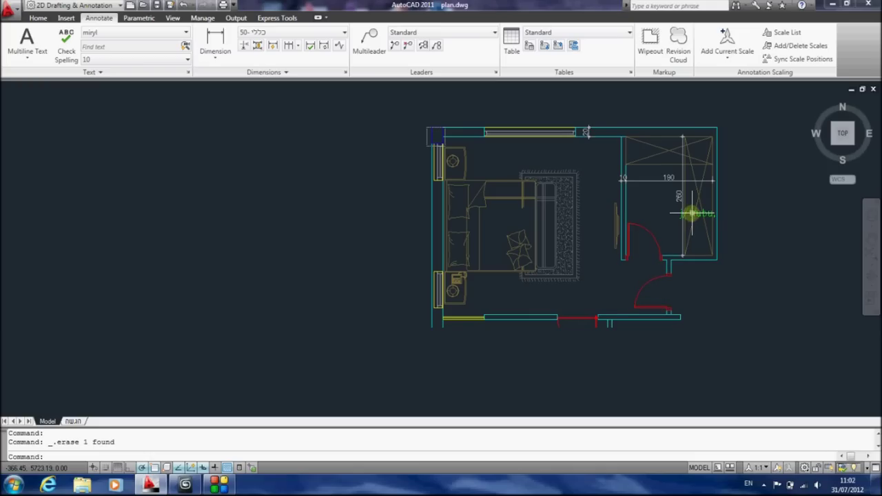
# - Erase the closet's dimensions and room label, plus the remaining wall thickness dimensions
pyautogui.click(666, 179)
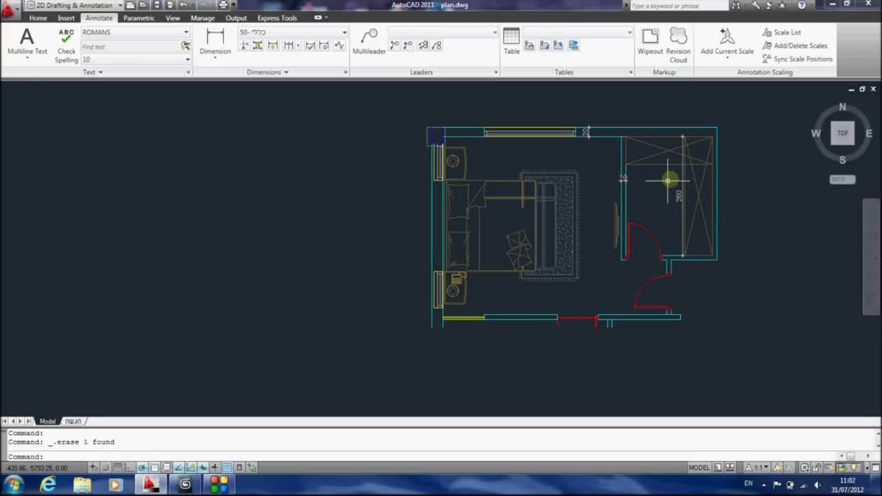
pyautogui.press('Delete')
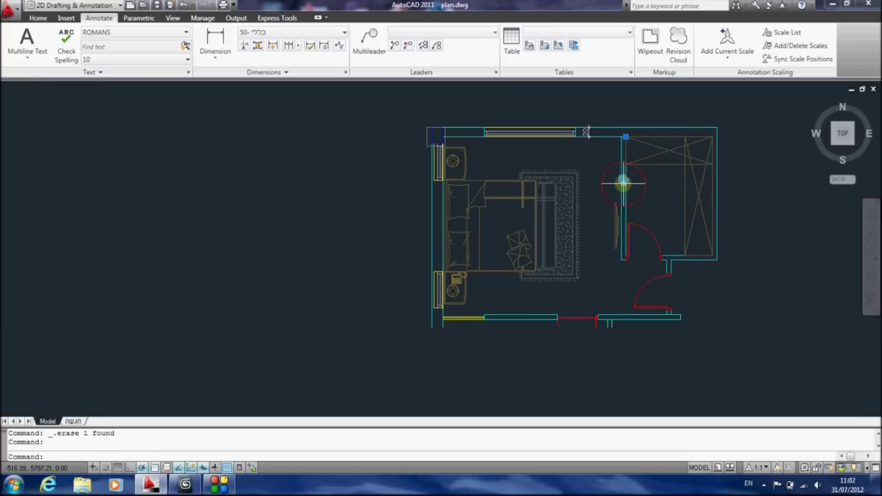
pyautogui.press('Delete')
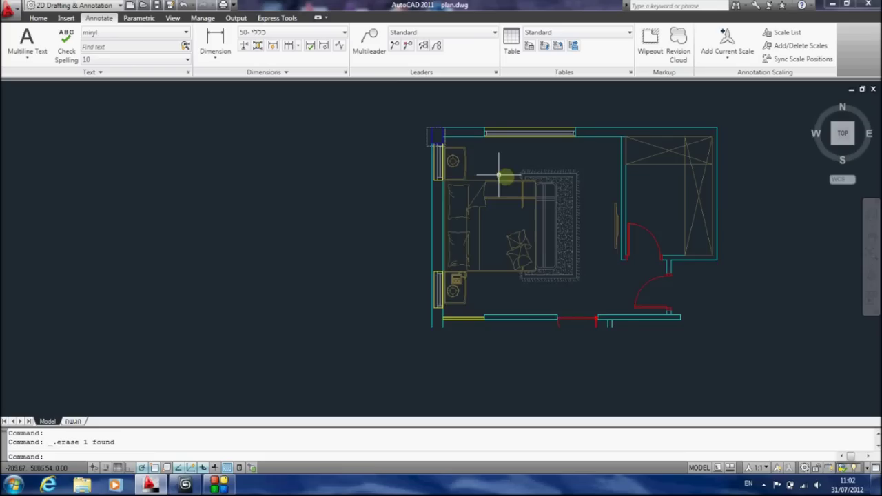
# - Save the drawing under the new name "plan cleaned" on the Desktop
pyautogui.moveTo(506, 173)
pyautogui.mouseDown(button='middle')
pyautogui.moveTo(491, 204)
pyautogui.moveTo(480, 204)
pyautogui.mouseUp(button='middle')
pyautogui.click(8, 11)
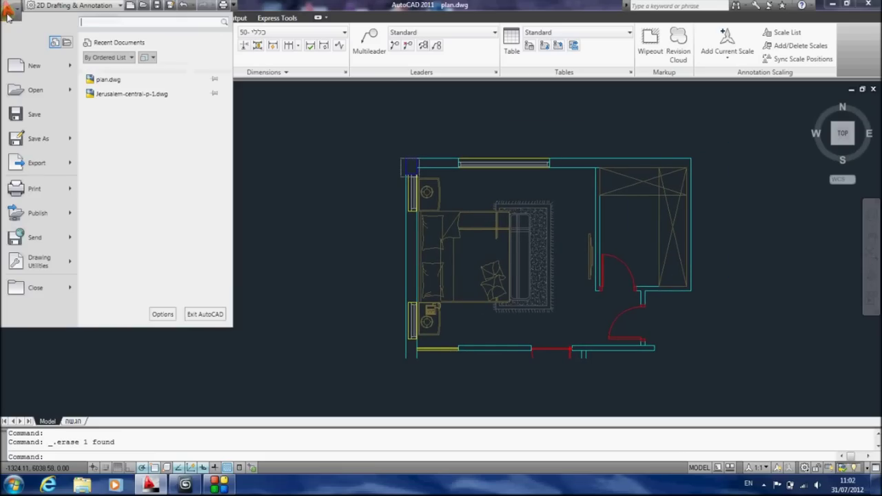
pyautogui.click(39, 140)
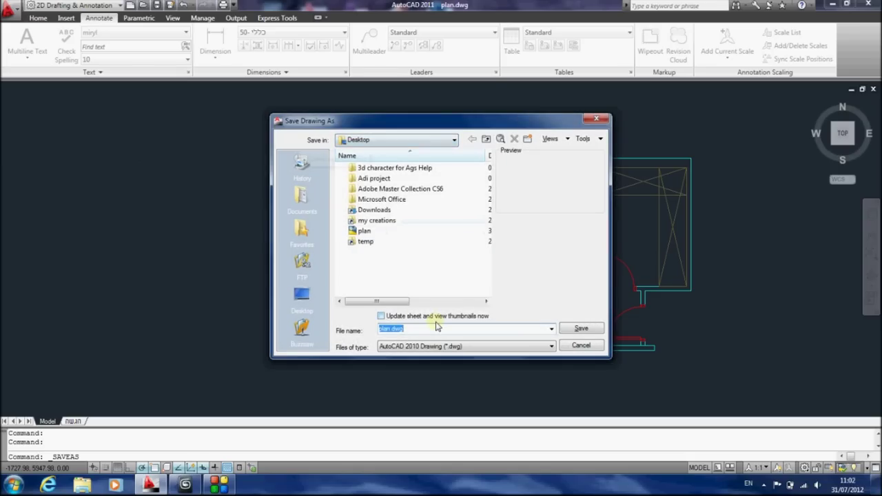
pyautogui.write('plan')
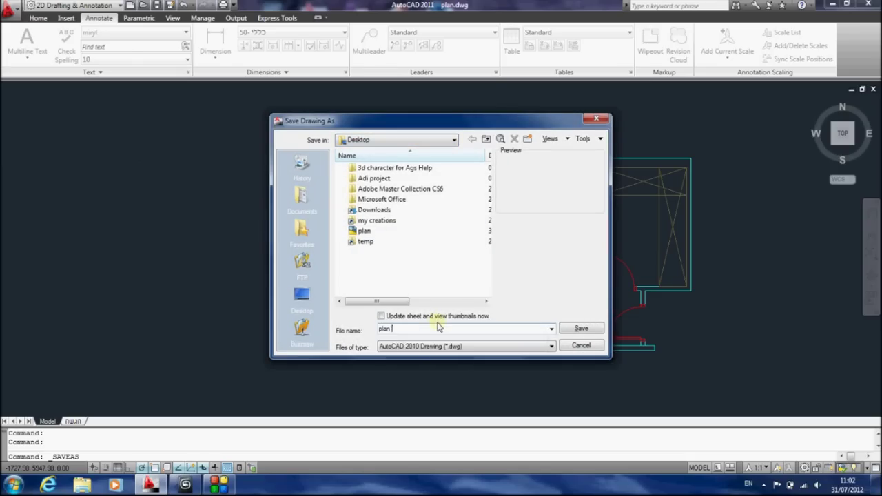
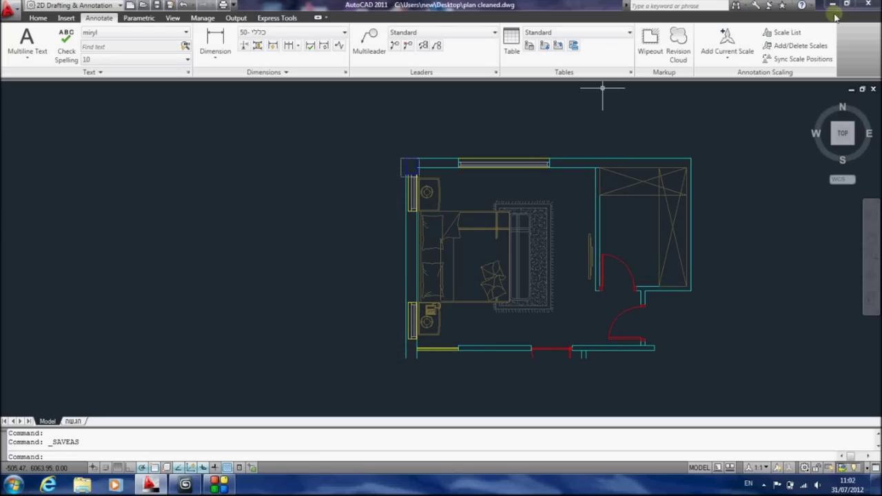
# - Close AutoCAD and switch to 3ds Max
pyautogui.click(873, 5)
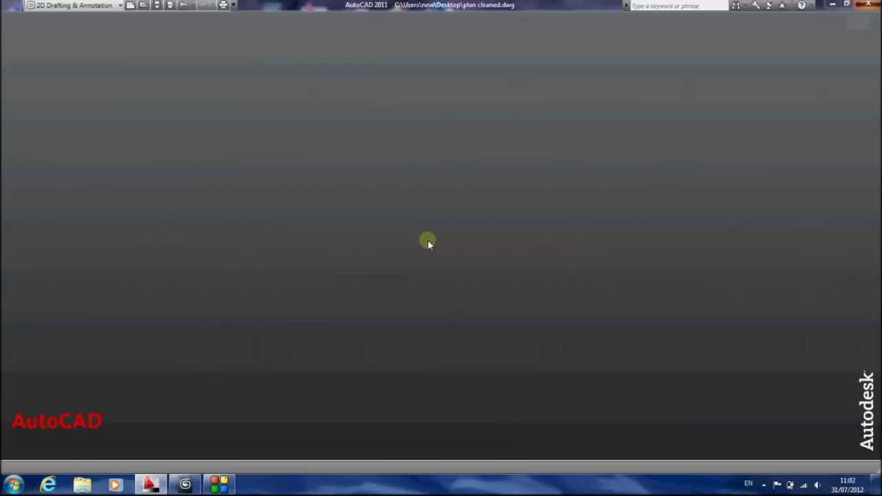
pyautogui.moveTo(81, 451); pyautogui.dragTo(774, 433)
pyautogui.moveTo(150, 485)
pyautogui.click(148, 413)
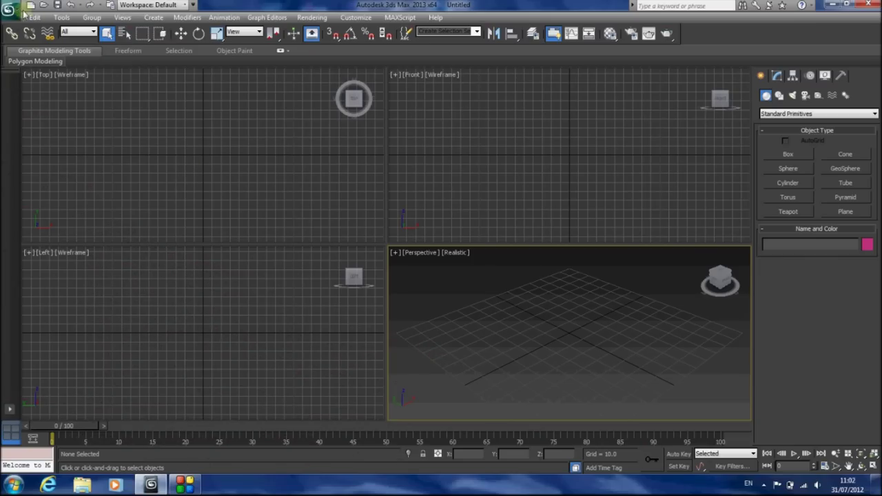
pyautogui.click(8, 9)
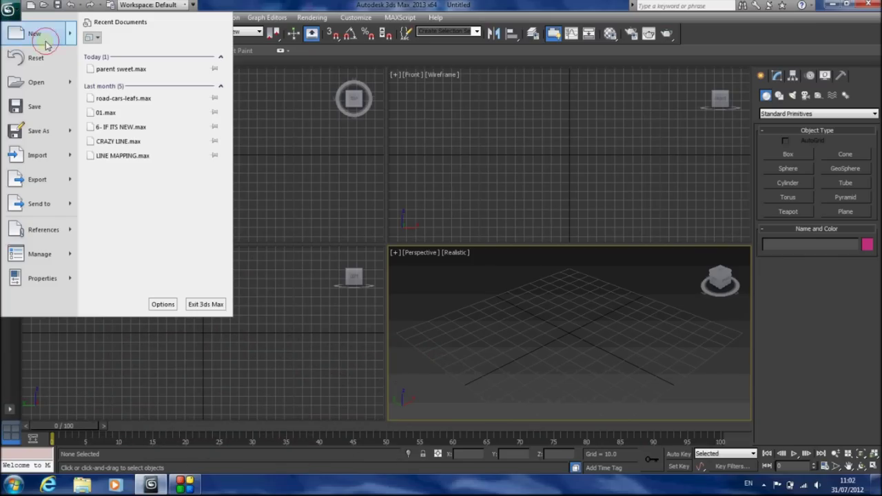
pyautogui.click(262, 163)
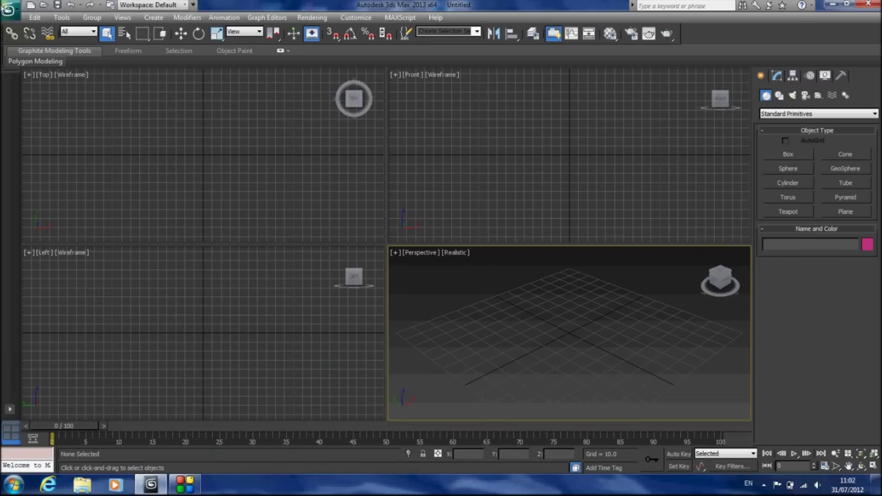
pyautogui.click(8, 9)
pyautogui.click(8, 10)
# - Set the display units to metric centimeters and accept a system unit scale of 1 unit = 1.0 centimeters
pyautogui.click(312, 17)
pyautogui.moveTo(341, 24)
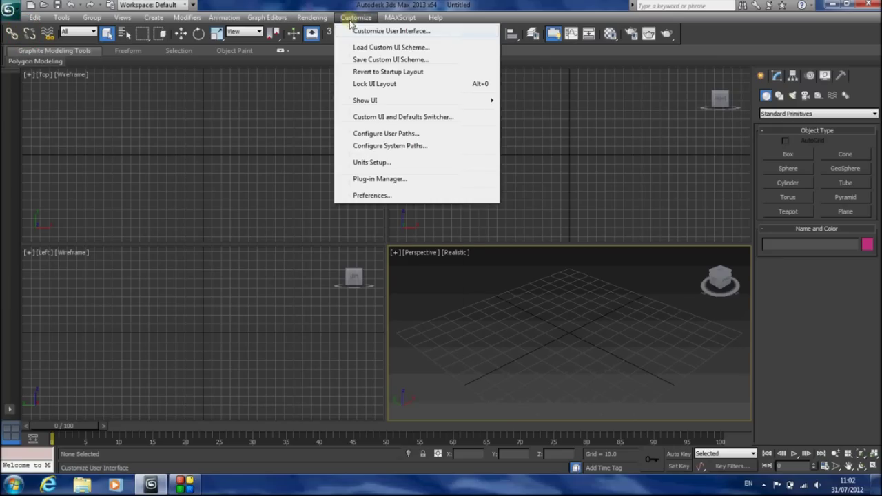
pyautogui.click(386, 162)
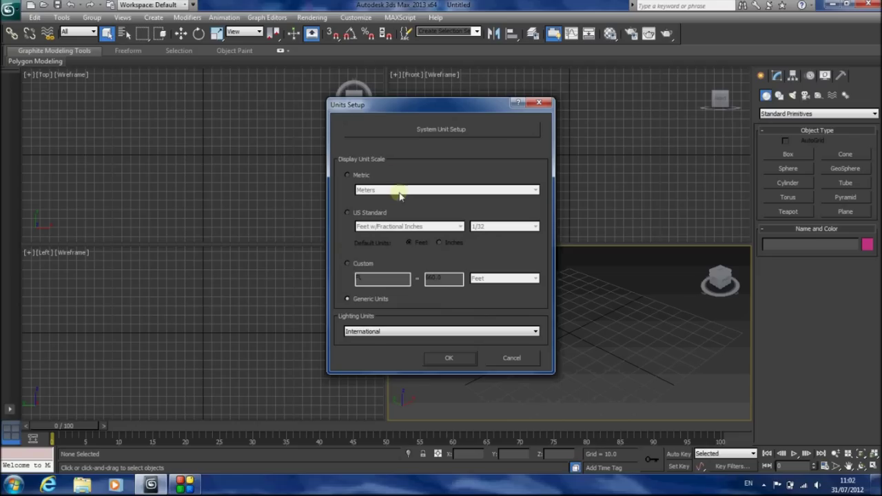
pyautogui.click(361, 178)
pyautogui.click(375, 189)
pyautogui.click(384, 200)
pyautogui.click(420, 130)
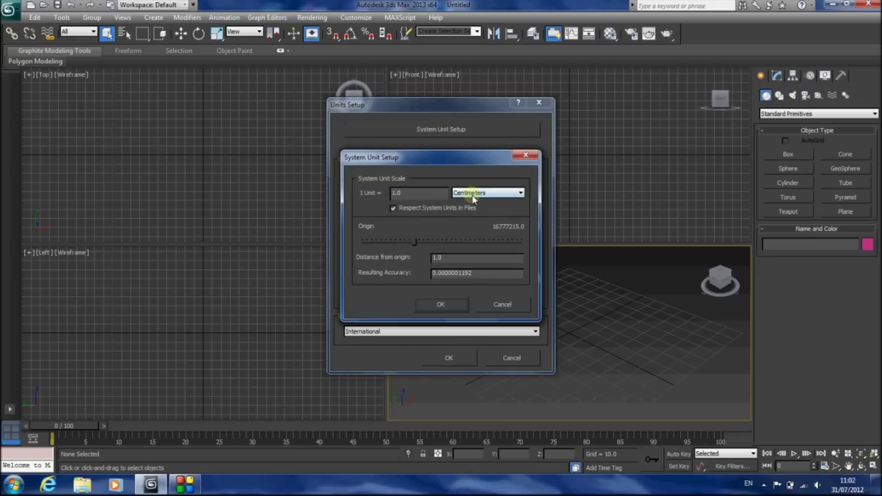
pyautogui.click(443, 306)
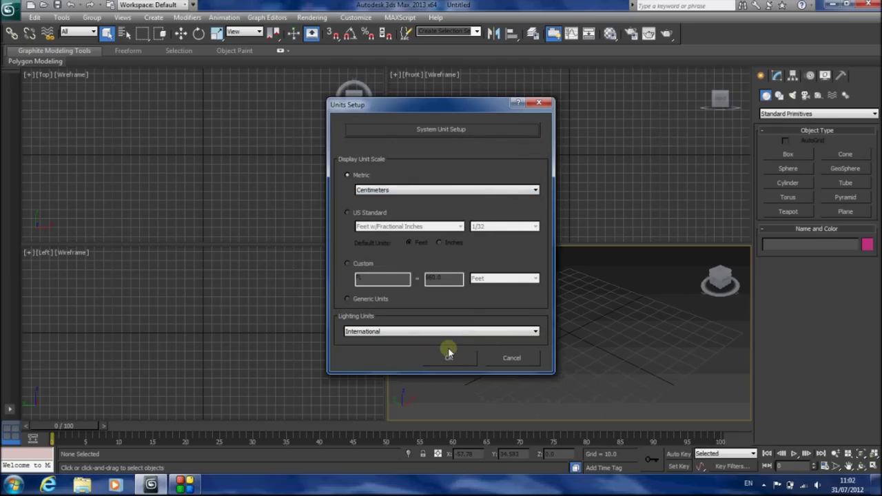
pyautogui.click(449, 357)
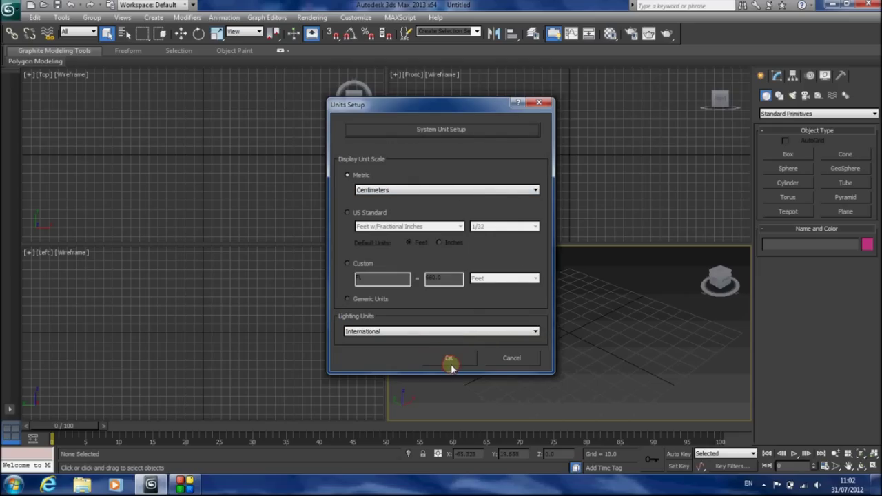
# - Maximize the perspective viewport and import the "plan cleaned" drawing from the Desktop with the default import options
pyautogui.click(875, 466)
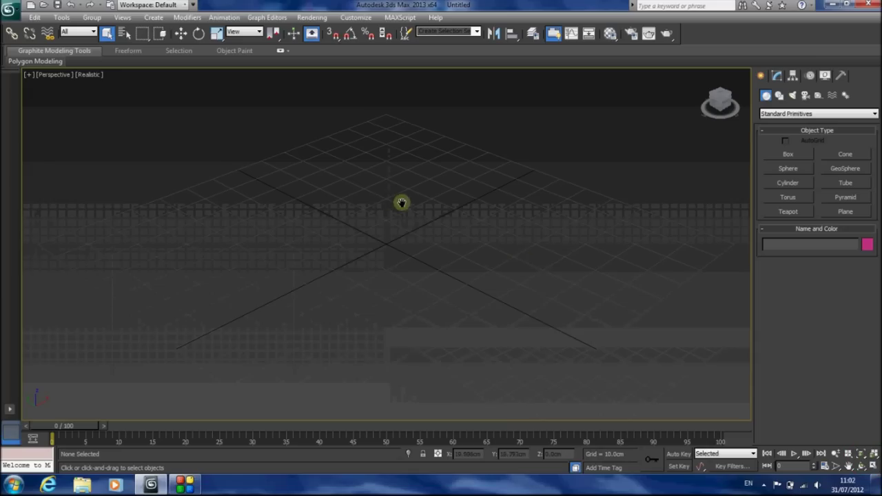
pyautogui.click(8, 13)
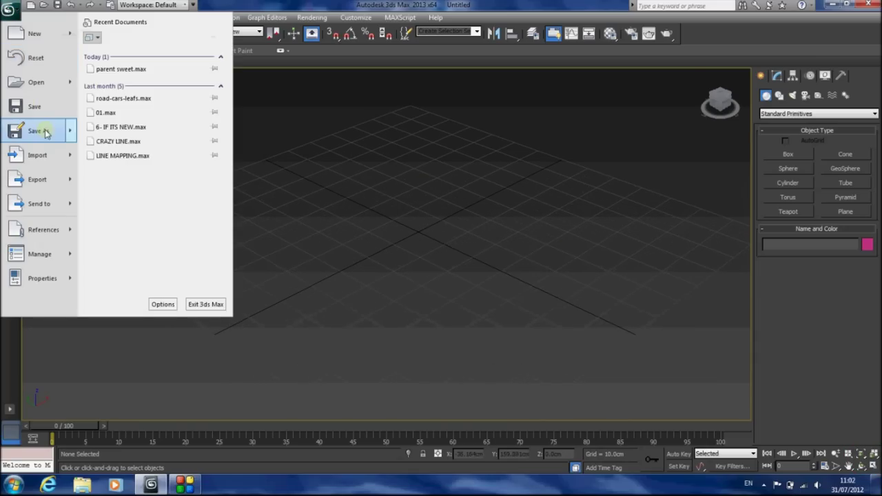
pyautogui.moveTo(42, 154)
pyautogui.click(124, 54)
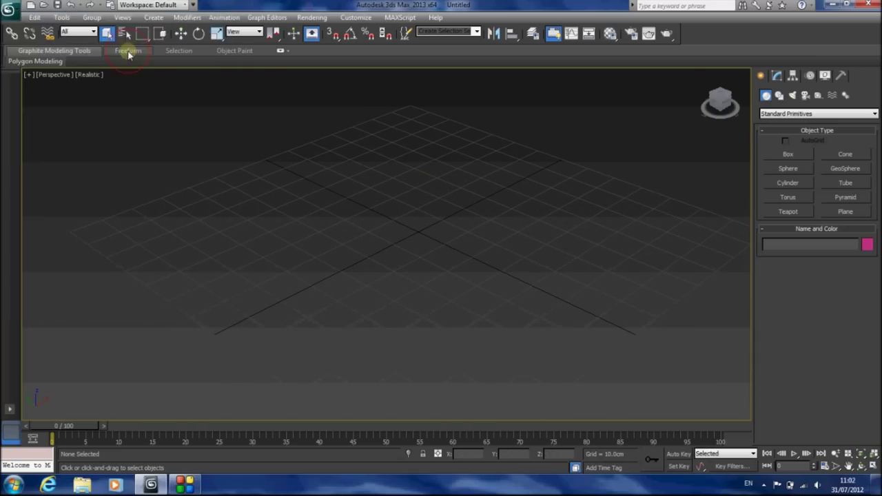
pyautogui.click(93, 46)
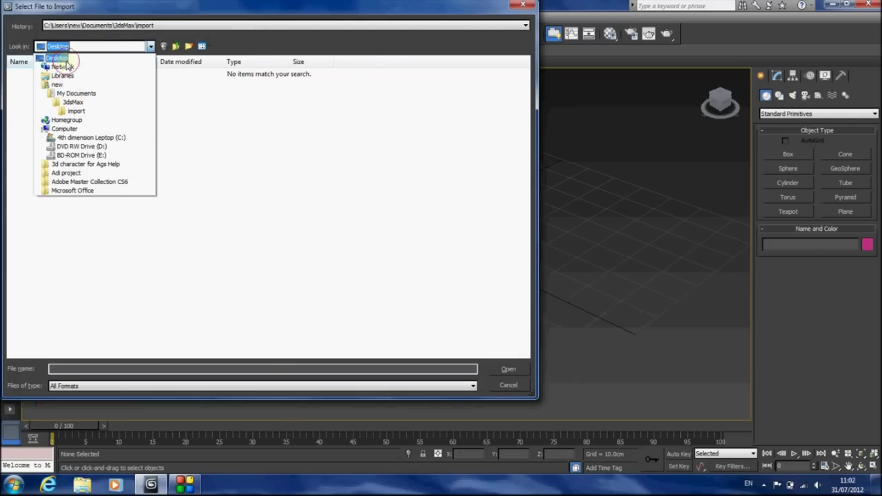
pyautogui.click(56, 58)
pyautogui.doubleClick(414, 129)
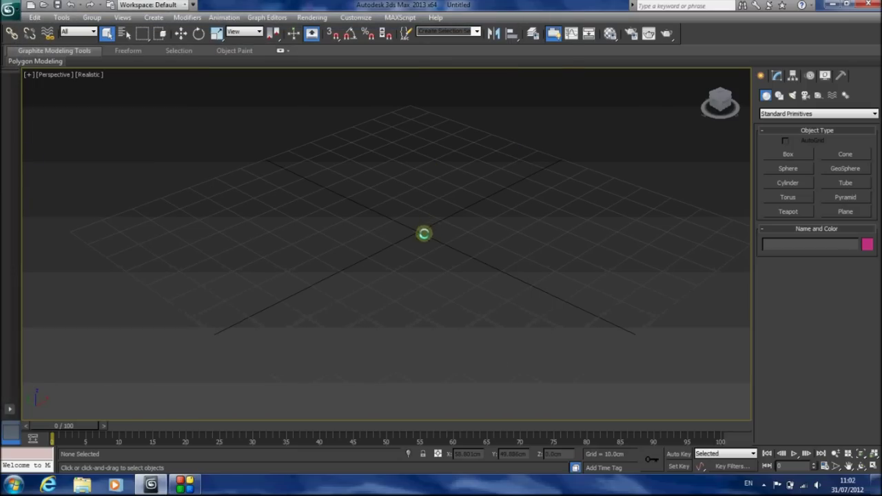
pyautogui.click(481, 426)
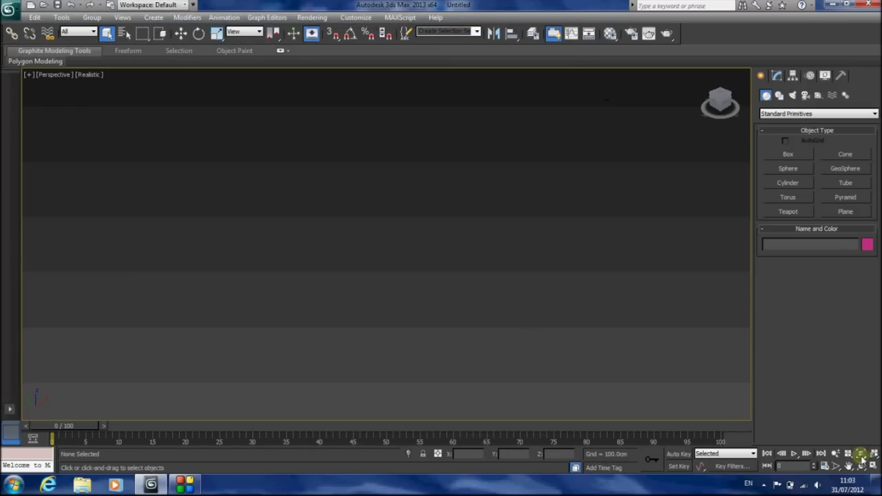
# - Select every imported block and layer object from the scene's object list
pyautogui.click(861, 459)
pyautogui.click(124, 35)
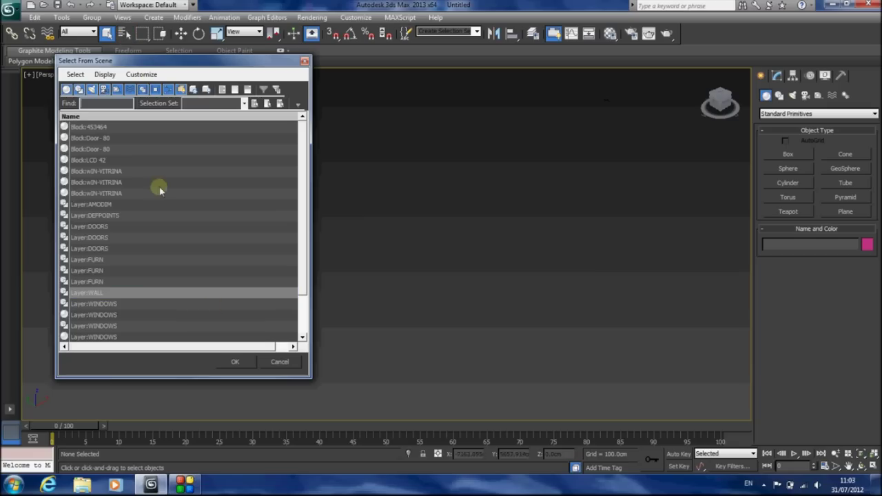
pyautogui.click(80, 126)
pyautogui.scroll(-2, 154, 246)
pyautogui.keyDown('shift'); pyautogui.click(118, 325); pyautogui.keyUp('shift')
pyautogui.click(231, 360)
# - Show the selected floor plan in the top view with the grid hidden and the whole plan framed
pyautogui.click(861, 456)
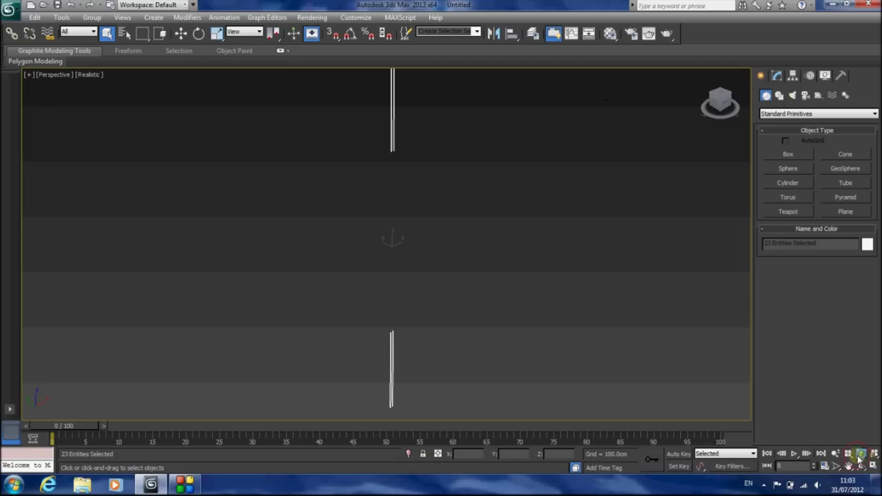
pyautogui.press('t')
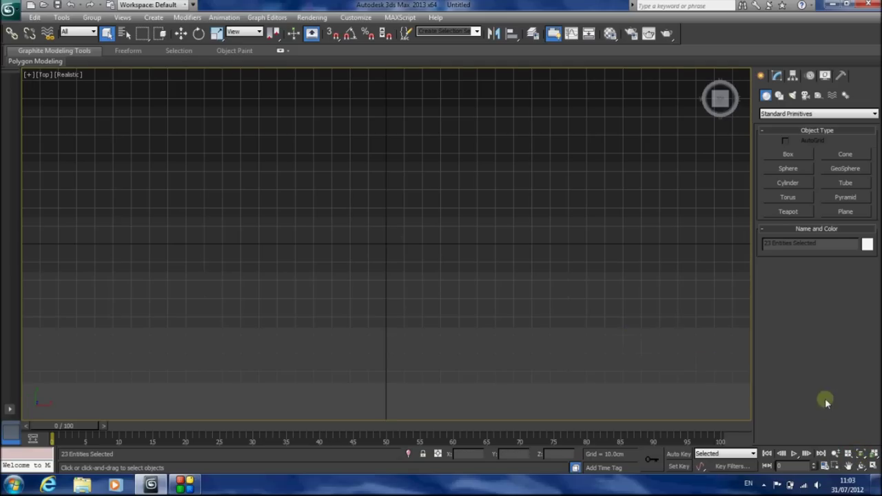
pyautogui.click(861, 454)
pyautogui.press('g')
pyautogui.moveTo(417, 182); pyautogui.dragTo(439, 216, button='middle')
pyautogui.scroll(-4, 439, 216)
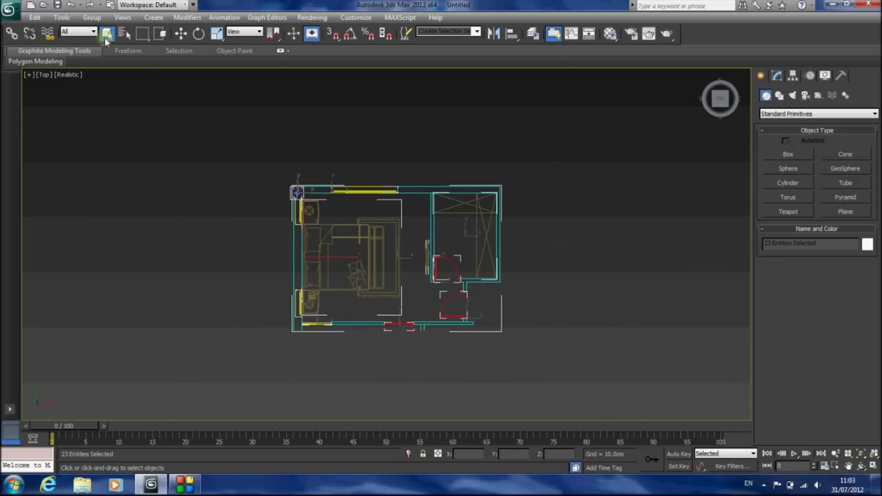
# - Unhide all objects in the scene, including those on hidden layers
pyautogui.click(92, 17)
pyautogui.click(262, 3)
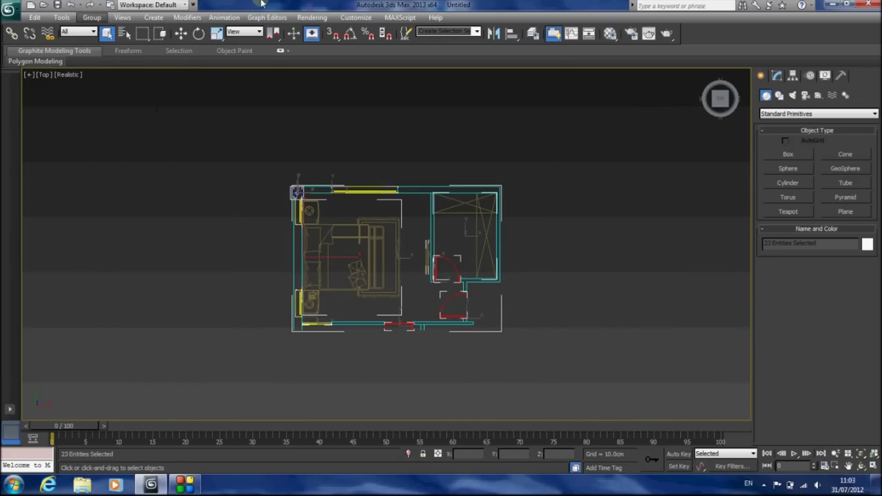
pyautogui.rightClick(368, 108)
pyautogui.click(385, 58)
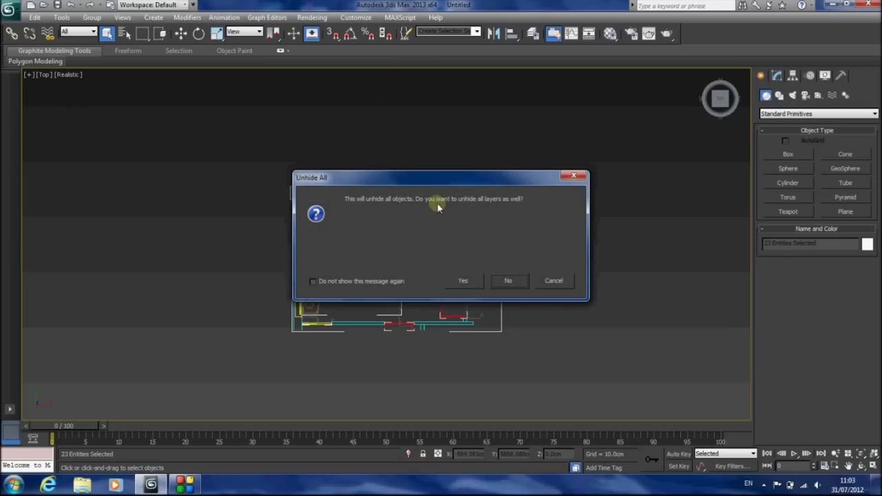
pyautogui.click(474, 281)
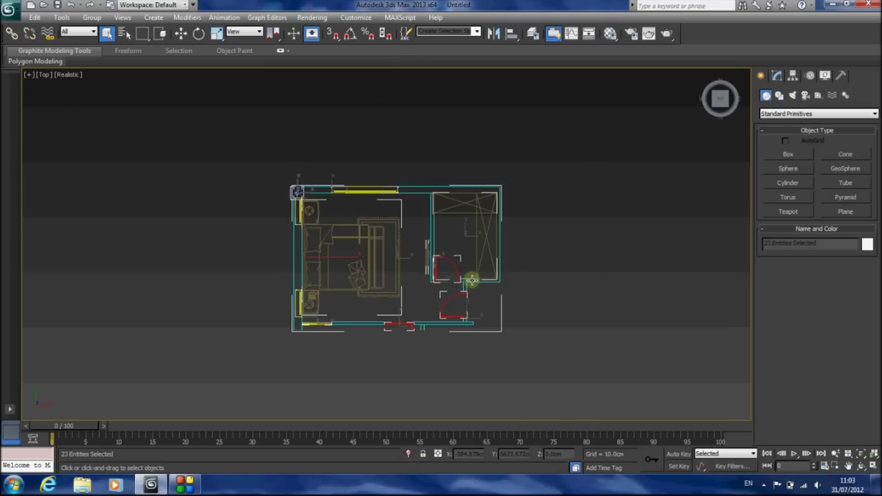
# - Select the entire floor plan and group it under the name "Plan"
pyautogui.click(213, 139)
pyautogui.moveTo(200, 124); pyautogui.dragTo(564, 382)
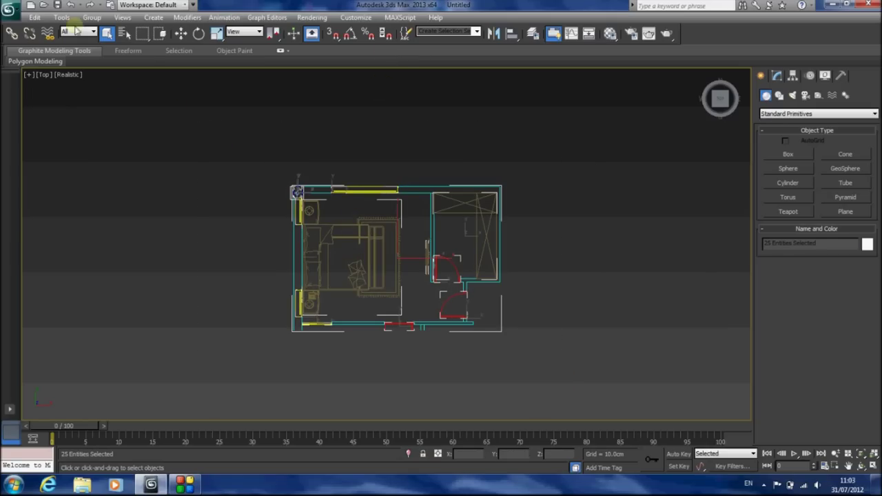
pyautogui.click(92, 17)
pyautogui.click(100, 30)
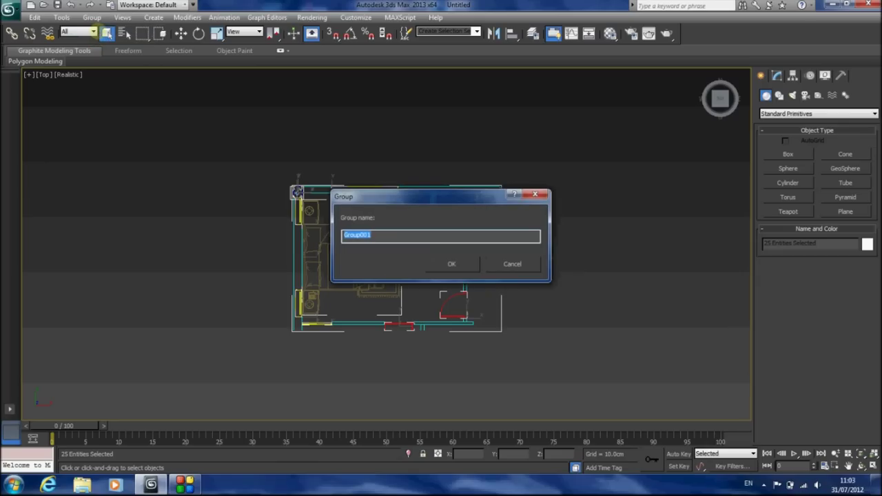
pyautogui.write('Plan')
pyautogui.press('Return')
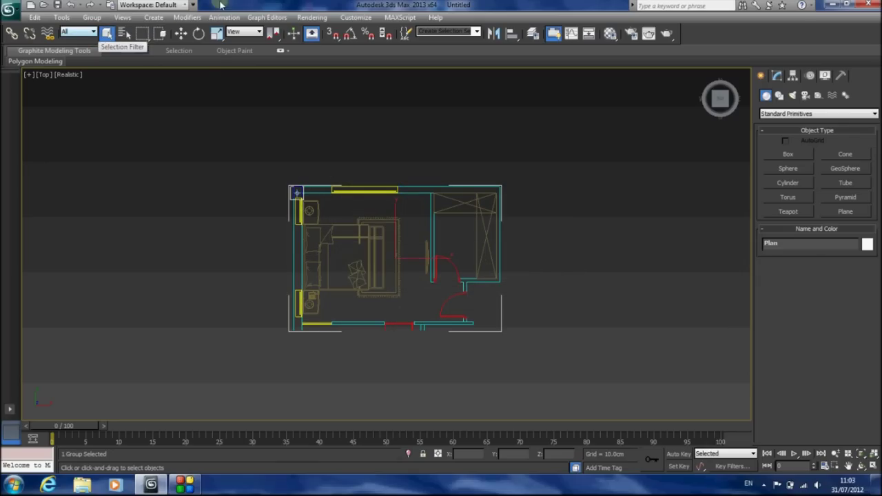
# - Move the Plan group to the world origin at X 0, Y 0, Z 0 and frame it in the top view
pyautogui.click(180, 33)
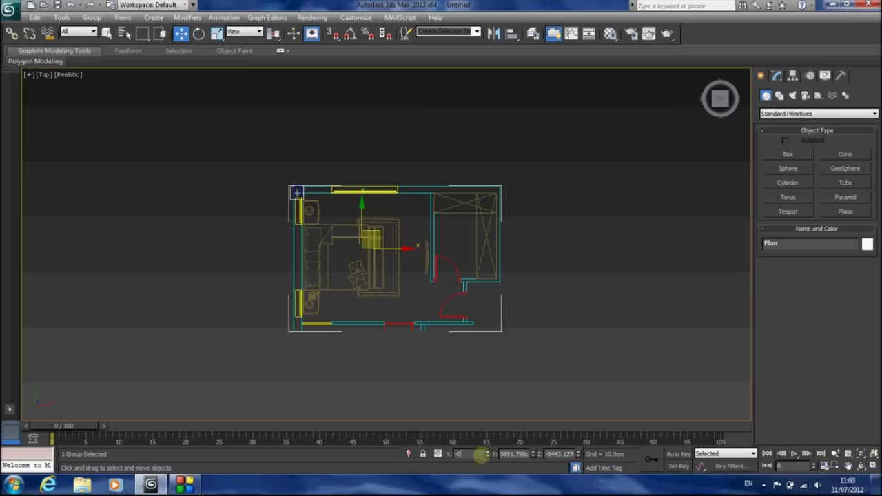
pyautogui.write('0')
pyautogui.click(564, 454)
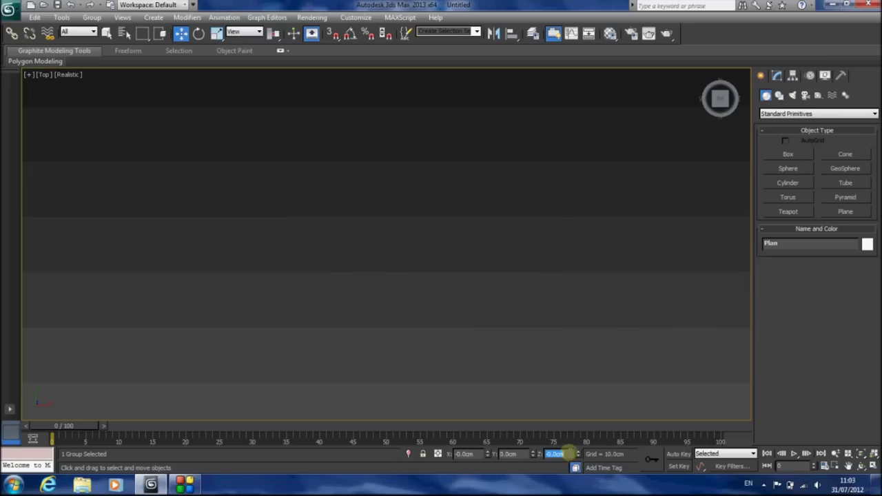
pyautogui.write('0')
pyautogui.press('Return')
pyautogui.press('p')
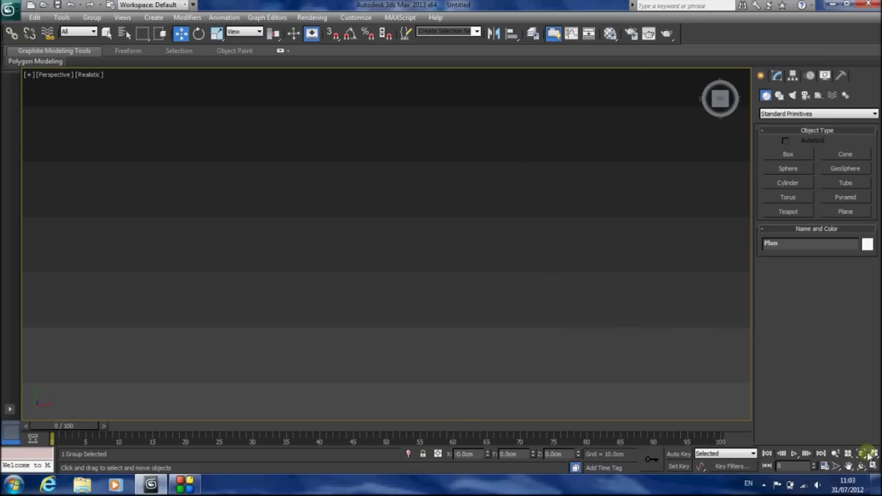
pyautogui.click(861, 453)
pyautogui.press('t')
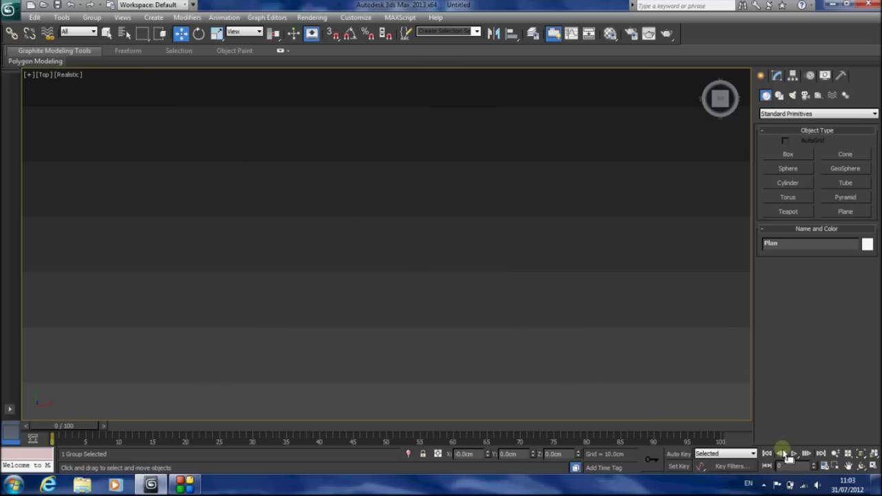
pyautogui.click(862, 453)
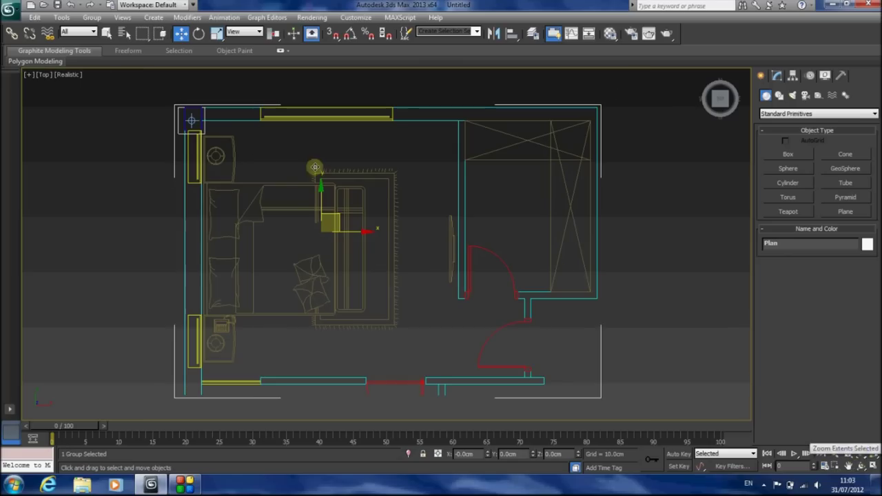
pyautogui.click(106, 33)
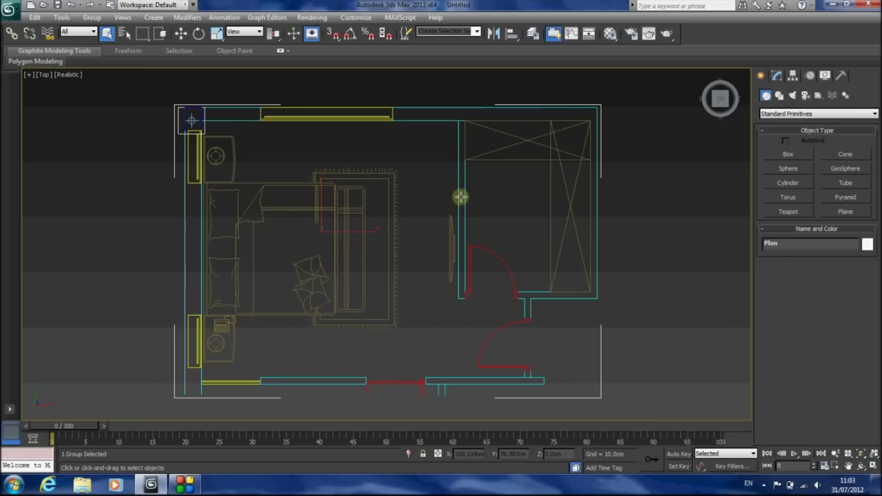
# - Flatten the Plan group in the front view by scaling it down repeatedly along the vertical axis, then return to the top view
pyautogui.press('f')
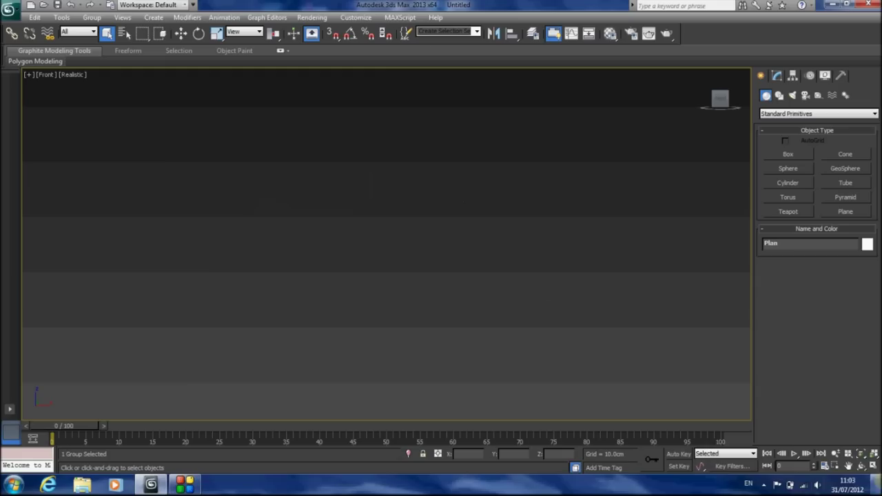
pyautogui.click(863, 459)
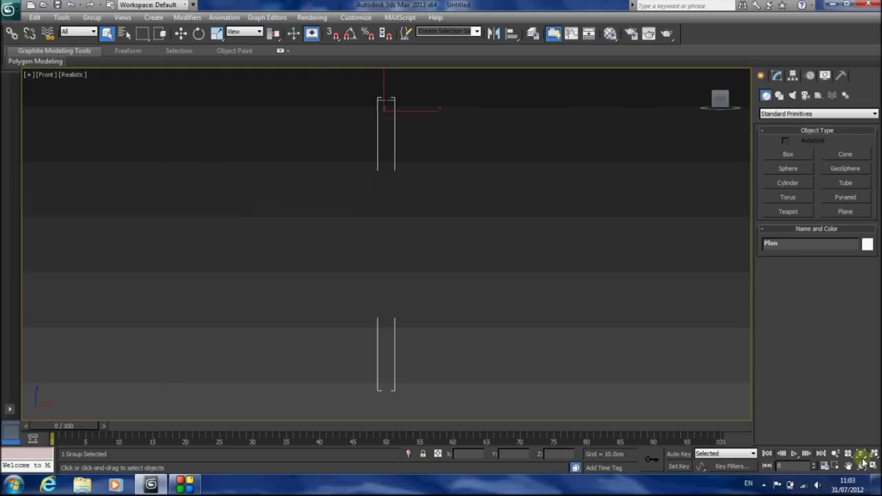
pyautogui.click(217, 33)
pyautogui.moveTo(381, 74); pyautogui.dragTo(371, 204)
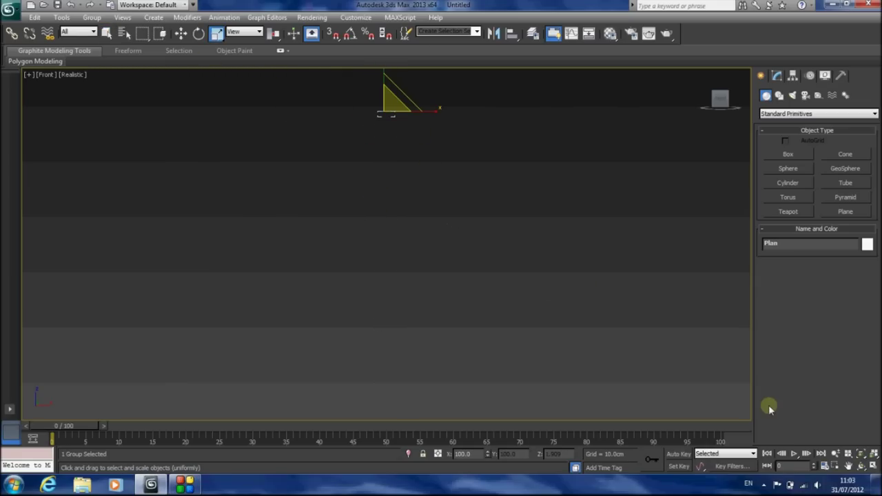
pyautogui.click(861, 455)
pyautogui.moveTo(311, 114); pyautogui.dragTo(273, 493)
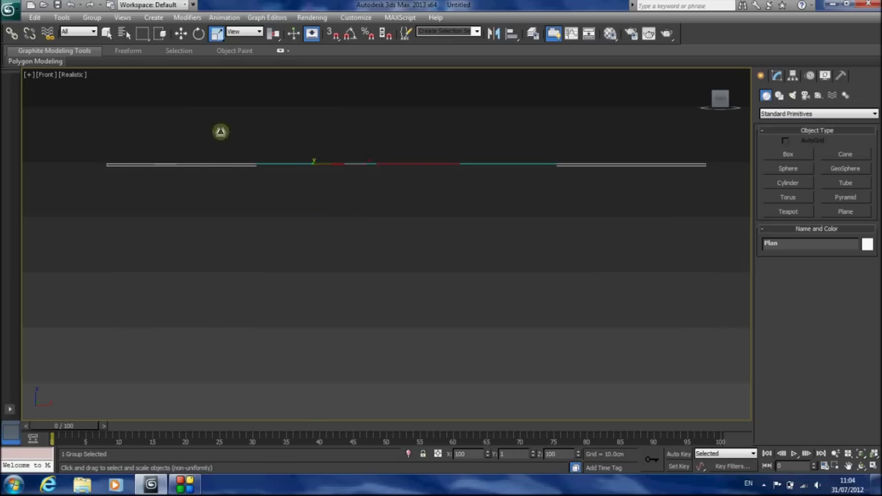
pyautogui.moveTo(311, 124); pyautogui.dragTo(309, 115)
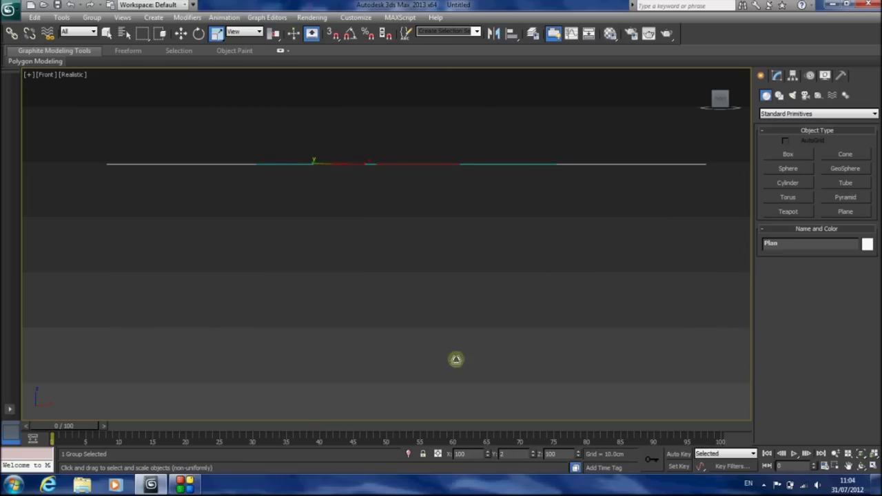
pyautogui.press('r')
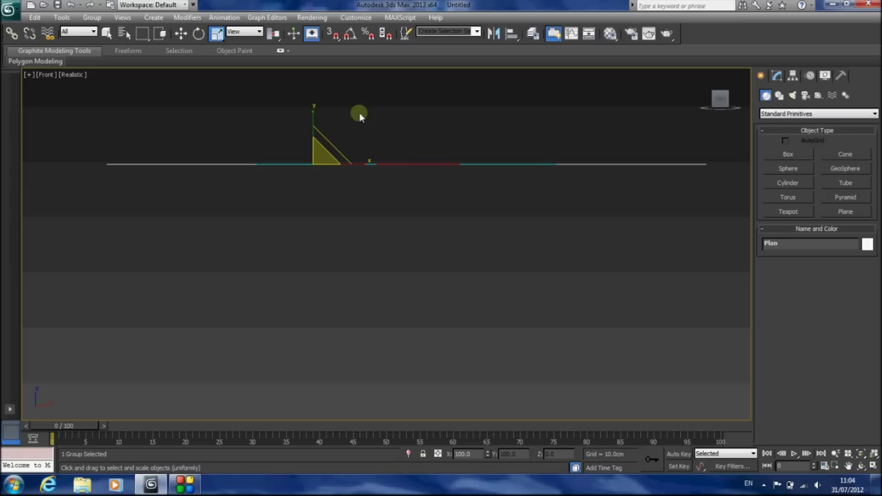
pyautogui.moveTo(311, 115); pyautogui.dragTo(335, 207)
pyautogui.press('t')
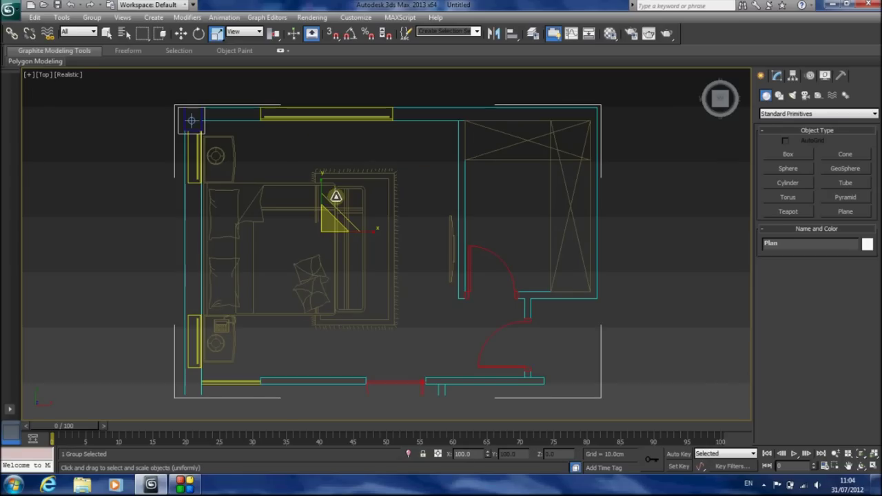
pyautogui.click(107, 35)
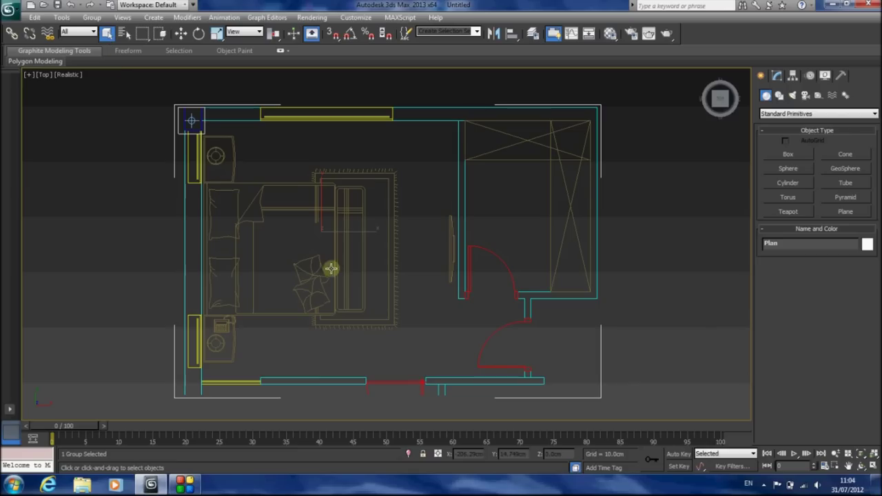
# - Start the Line spline tool and enable both 3D snapping and angle snapping
pyautogui.click(779, 95)
pyautogui.click(788, 166)
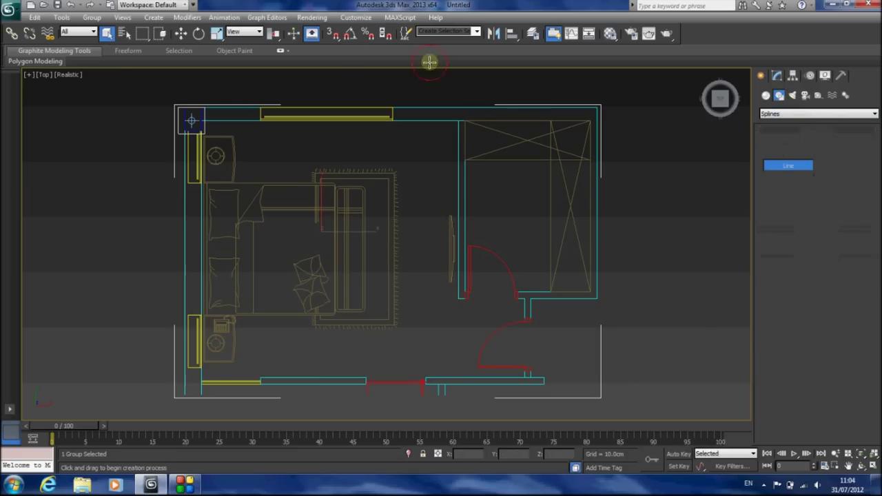
pyautogui.click(331, 33)
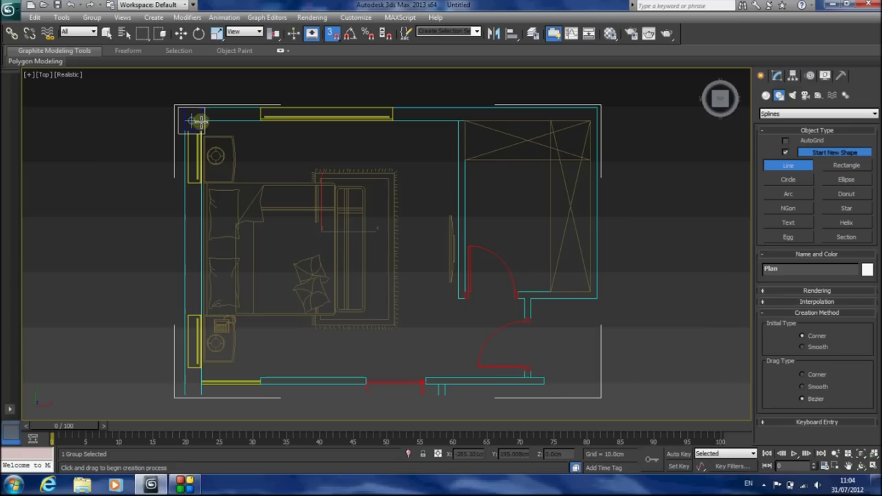
pyautogui.click(351, 37)
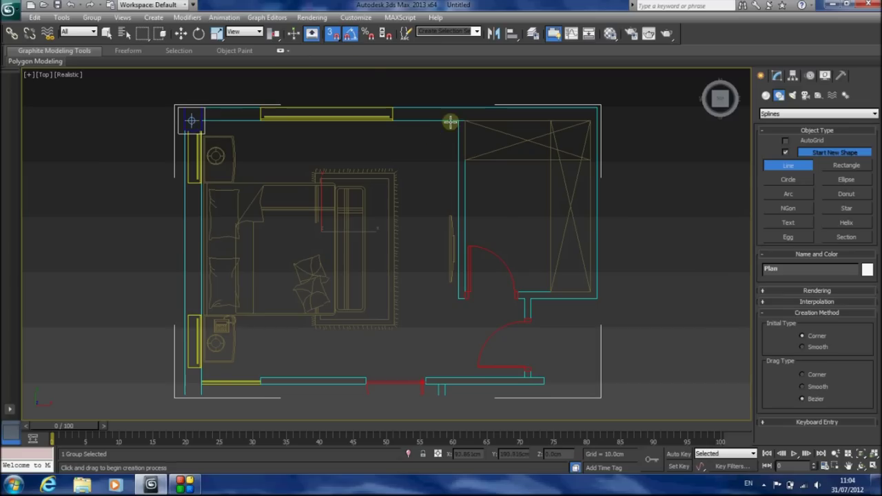
# - Restrict the snap targets to Vertex only, with Grid Points and Edge/Segment switched off
pyautogui.rightClick(335, 36)
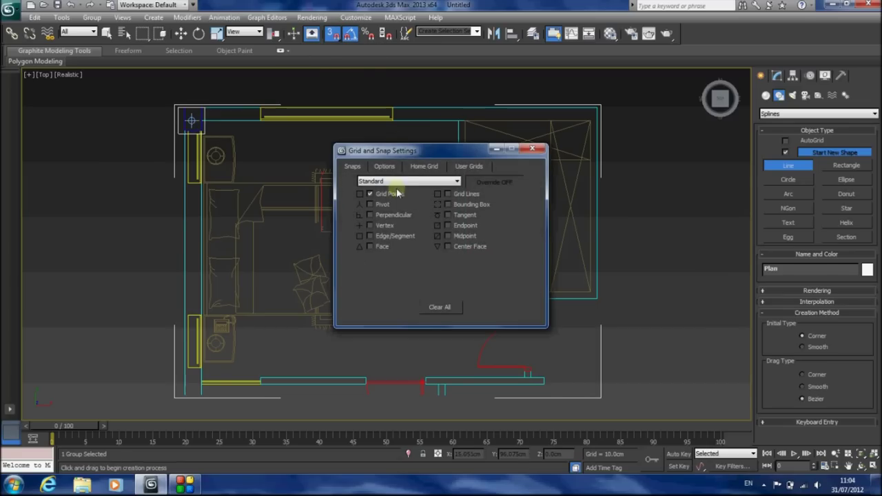
pyautogui.click(390, 196)
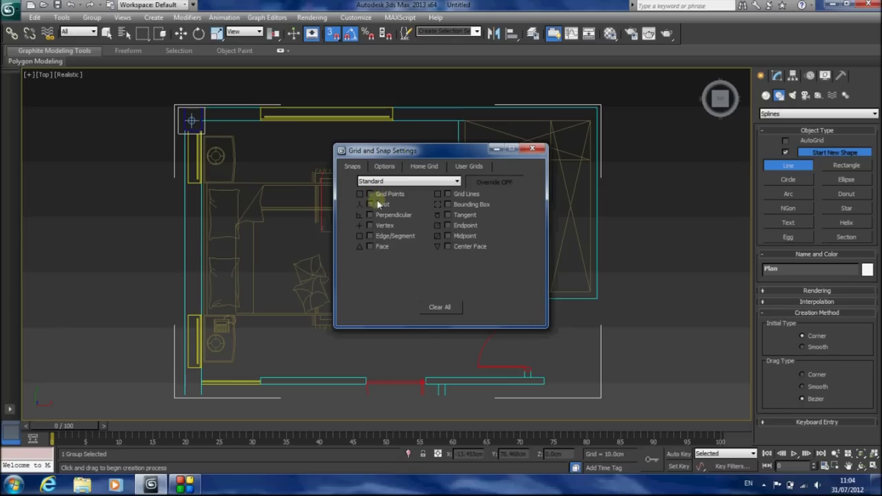
pyautogui.click(371, 227)
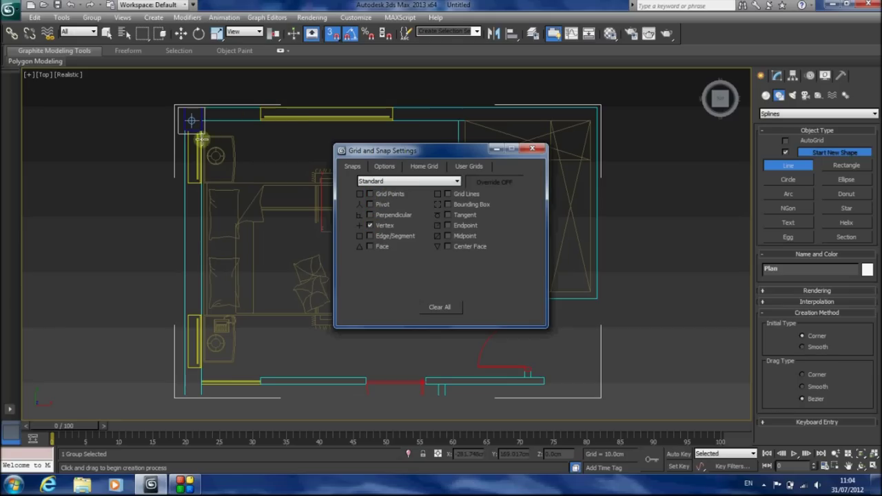
pyautogui.click(371, 236)
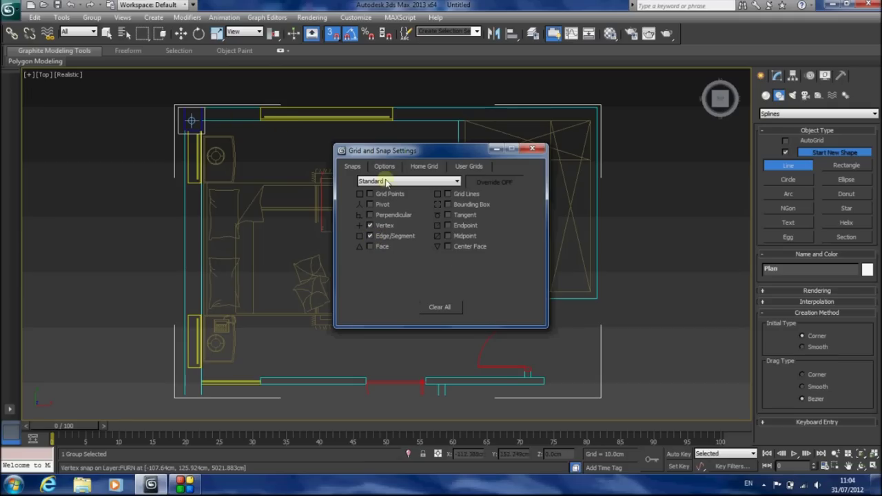
pyautogui.click(533, 148)
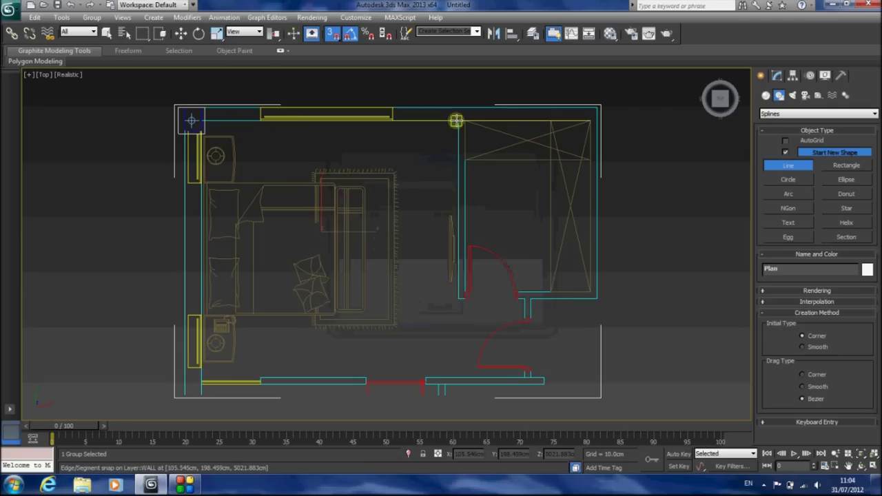
pyautogui.rightClick(332, 33)
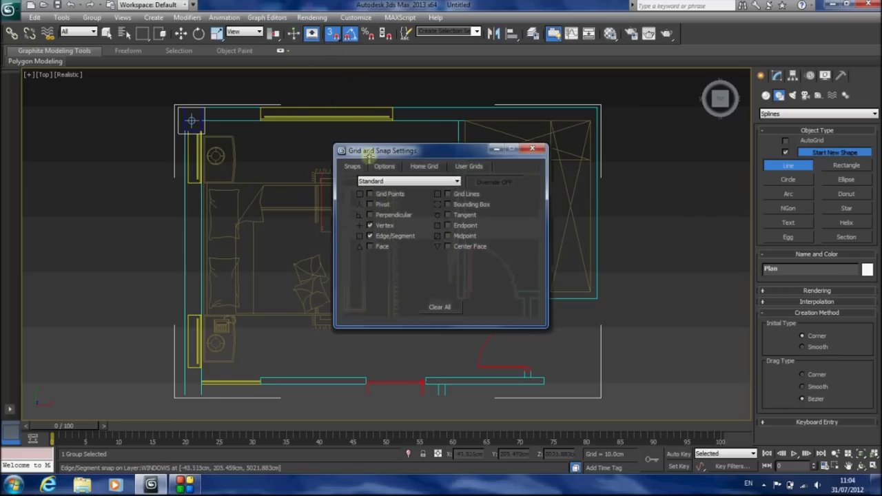
pyautogui.click(384, 237)
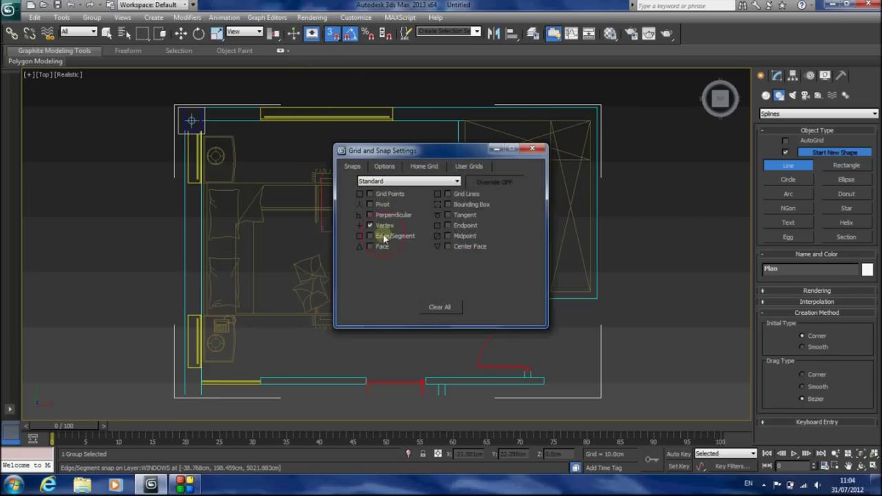
pyautogui.click(532, 149)
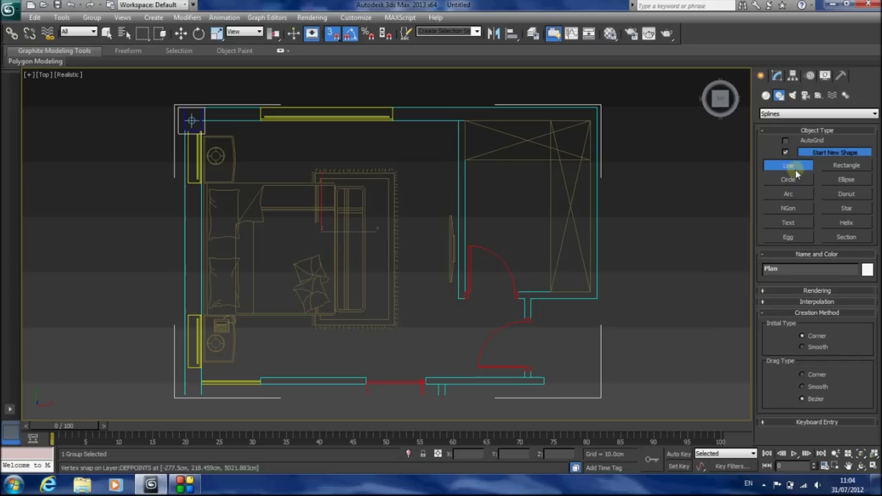
# - Trace the bedroom's inner outline from the upper corner at the closet partition, down and across the closet doorway to the entry door jamb
pyautogui.click(451, 117)
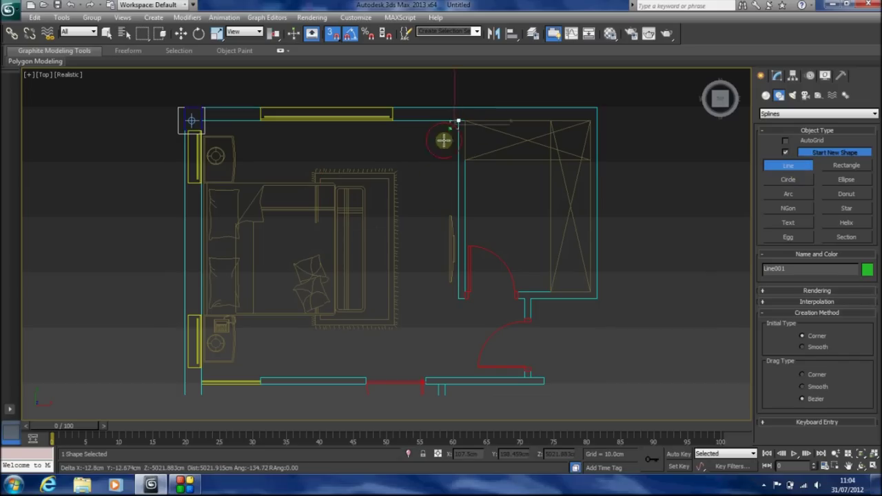
pyautogui.moveTo(457, 276); pyautogui.dragTo(444, 199, button='middle')
pyautogui.scroll(5, 444, 199)
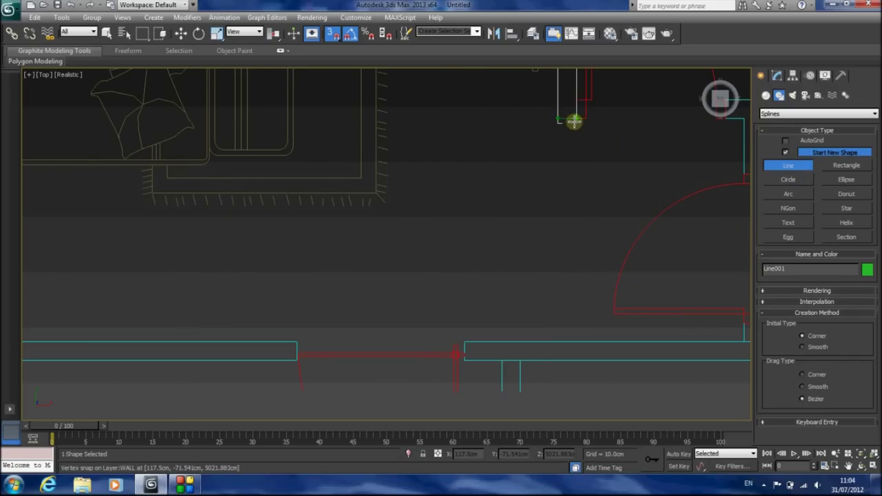
pyautogui.moveTo(648, 171); pyautogui.dragTo(465, 236, button='middle')
pyautogui.click(489, 205)
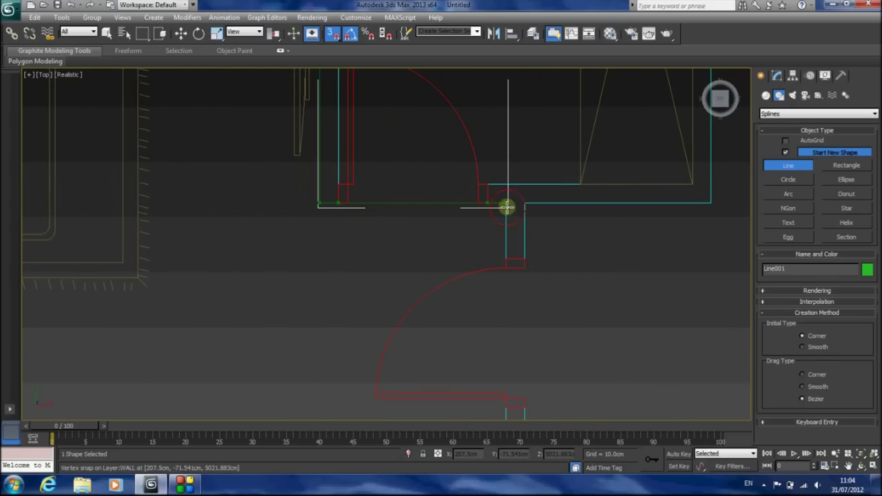
pyautogui.click(506, 206)
pyautogui.click(507, 258)
pyautogui.moveTo(504, 280); pyautogui.dragTo(489, 110, button='middle')
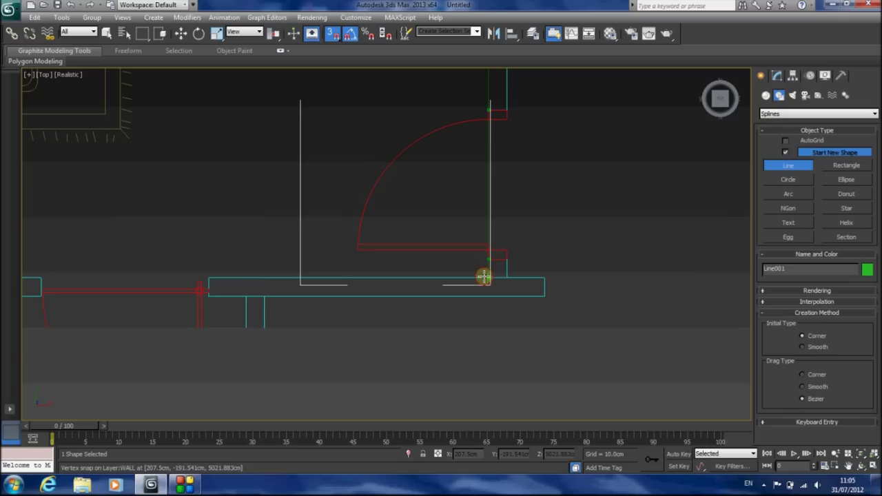
# - Continue the line along the lower wall's inner face, past the doorway and window, and up to the left wall's lower window
pyautogui.click(208, 279)
pyautogui.moveTo(156, 205); pyautogui.dragTo(448, 221, button='middle')
pyautogui.moveTo(173, 170); pyautogui.dragTo(387, 204, button='middle')
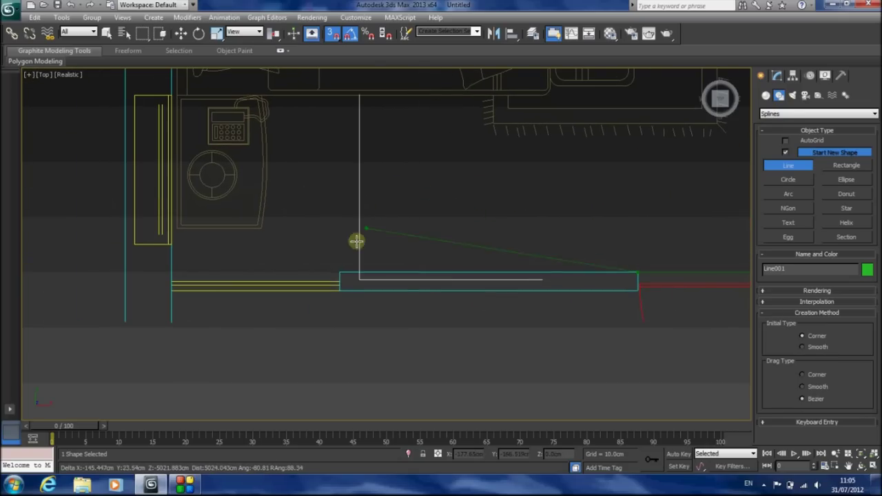
pyautogui.click(331, 271)
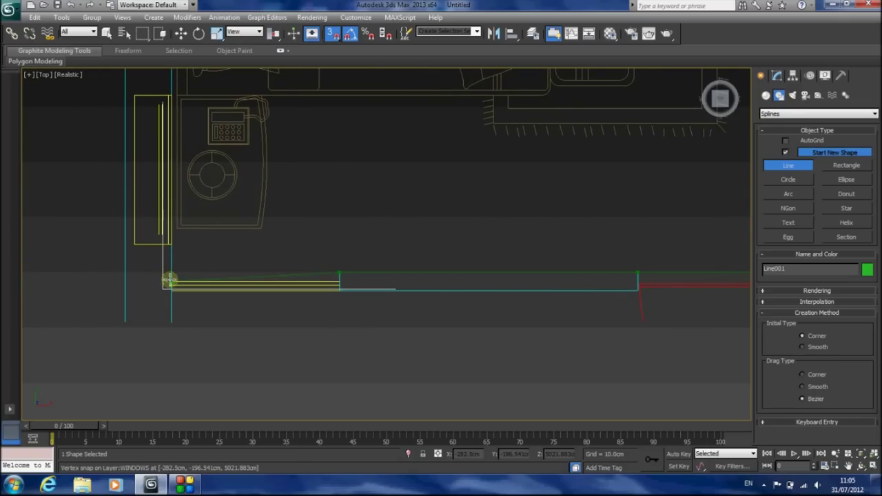
pyautogui.click(172, 244)
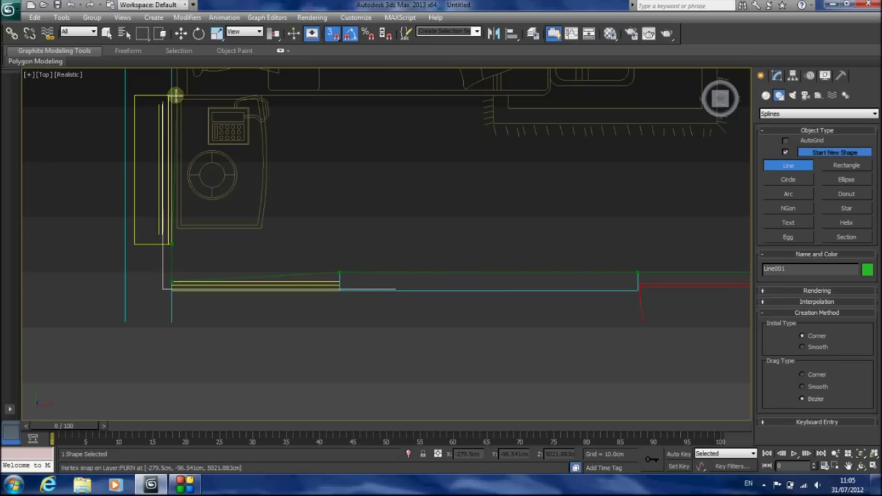
# - Continue the line up the left wall along its window edges, around the upper-left corner, and to the near edge of the top window
pyautogui.moveTo(181, 90); pyautogui.dragTo(354, 391, button='middle')
pyautogui.moveTo(324, 153); pyautogui.dragTo(308, 340, button='middle')
pyautogui.click(335, 201)
pyautogui.moveTo(350, 128); pyautogui.dragTo(320, 223, button='middle')
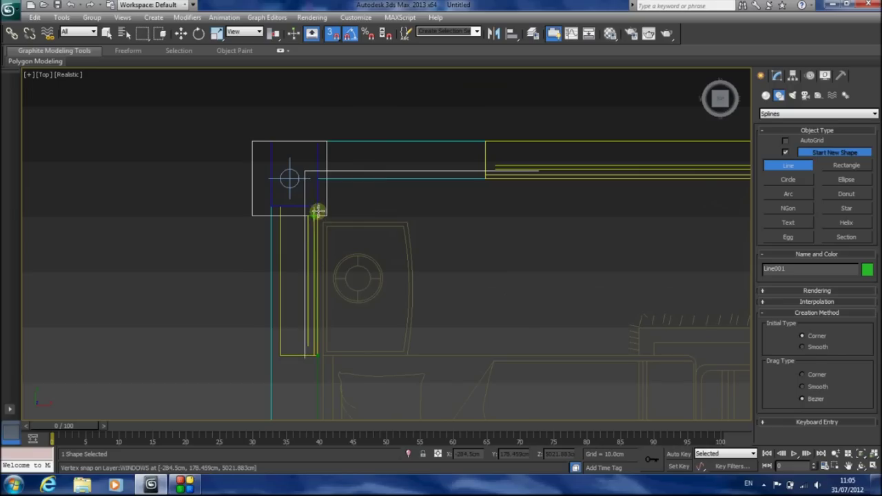
pyautogui.click(318, 178)
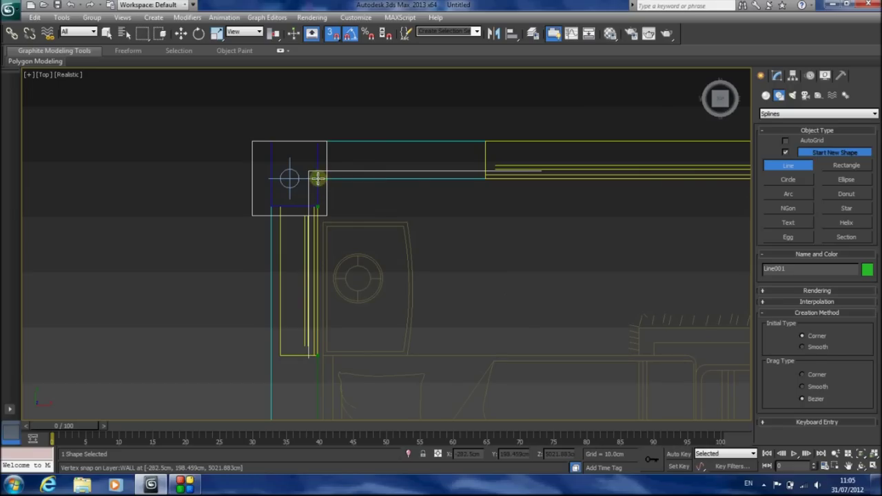
pyautogui.click(486, 179)
# - Trace past the top window back to the starting corner and close the spline
pyautogui.moveTo(588, 257); pyautogui.dragTo(339, 247, button='middle')
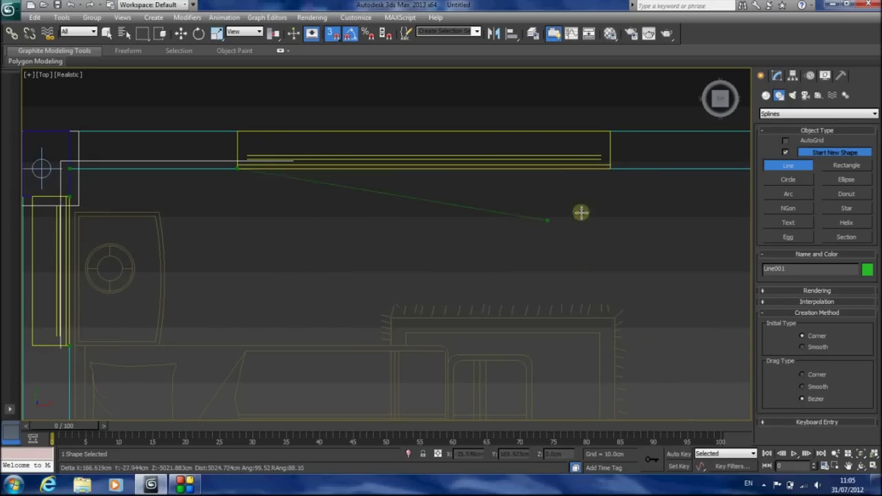
pyautogui.click(611, 170)
pyautogui.moveTo(613, 170); pyautogui.dragTo(295, 246, button='middle')
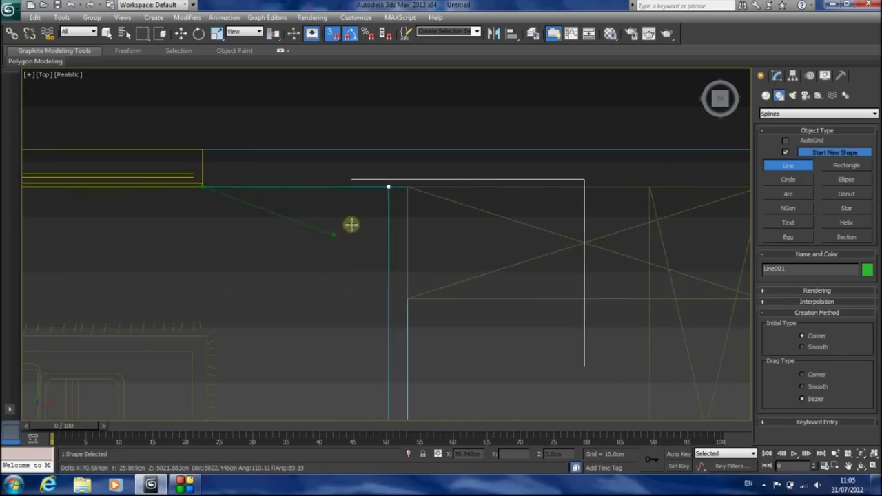
pyautogui.click(387, 188)
pyautogui.click(424, 275)
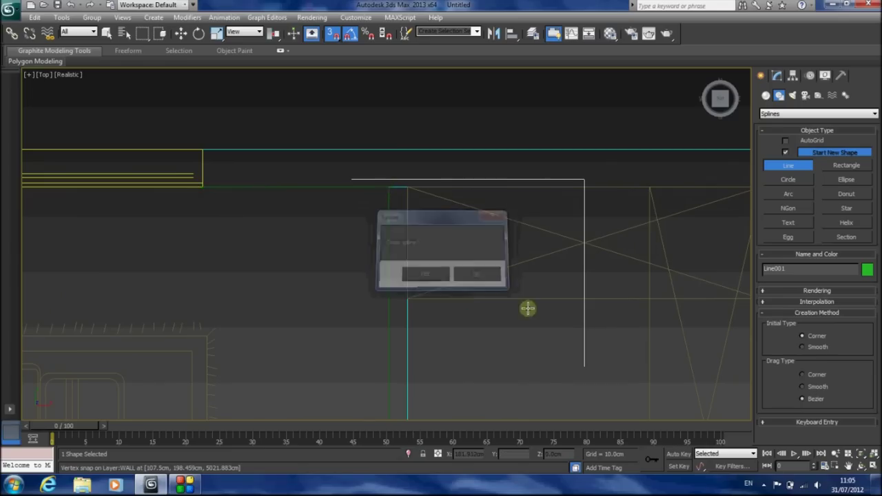
# - Move the outline's misplaced lower-left corner vertex up with 3D snapping off, so it lines up with the lower wall's inner edge
pyautogui.scroll(-5, 457, 161)
pyautogui.moveTo(374, 300); pyautogui.dragTo(506, 200, button='middle')
pyautogui.scroll(5, 407, 272)
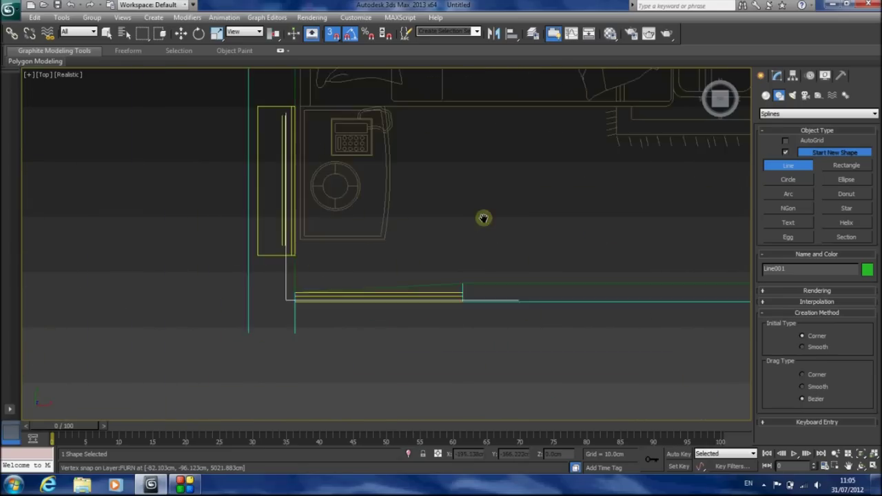
pyautogui.moveTo(407, 271); pyautogui.dragTo(485, 216, button='middle')
pyautogui.click(777, 75)
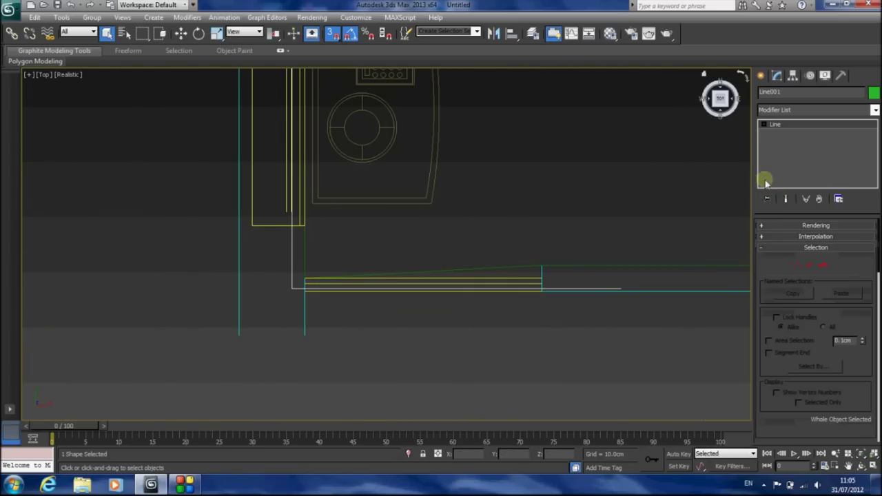
pyautogui.click(797, 266)
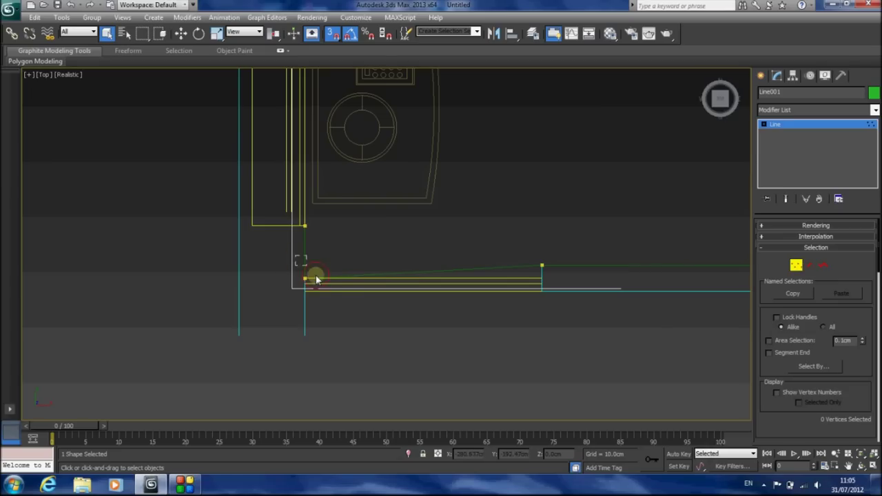
pyautogui.moveTo(324, 298); pyautogui.dragTo(324, 298)
pyautogui.click(181, 33)
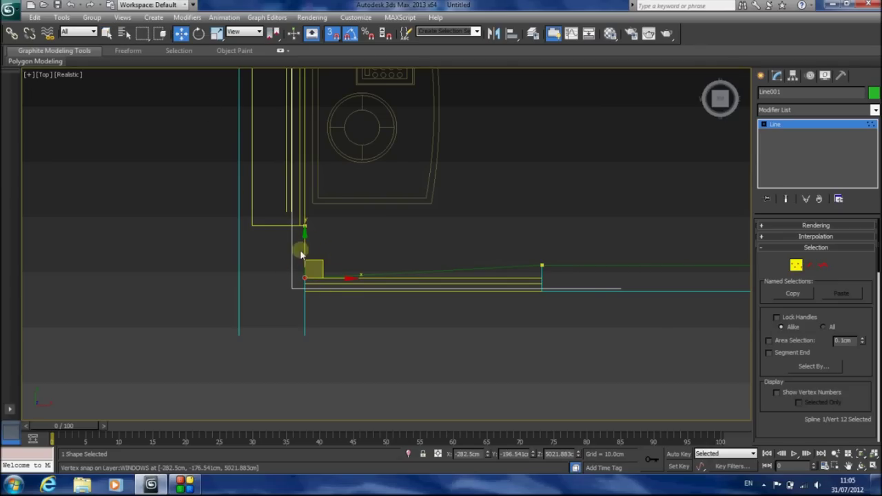
pyautogui.click(330, 31)
pyautogui.moveTo(304, 253); pyautogui.dragTo(309, 241)
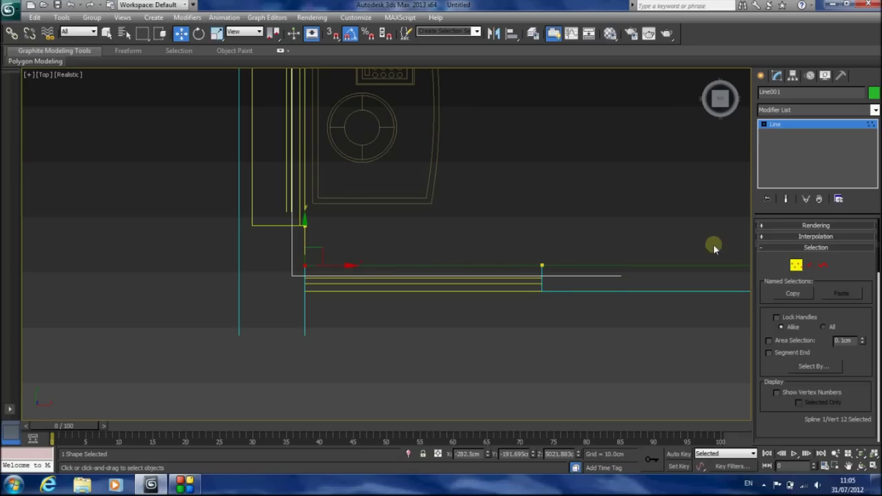
# - Switch to an angled perspective view and convert the closed room outline to an Editable Poly
pyautogui.scroll(-4, 602, 216)
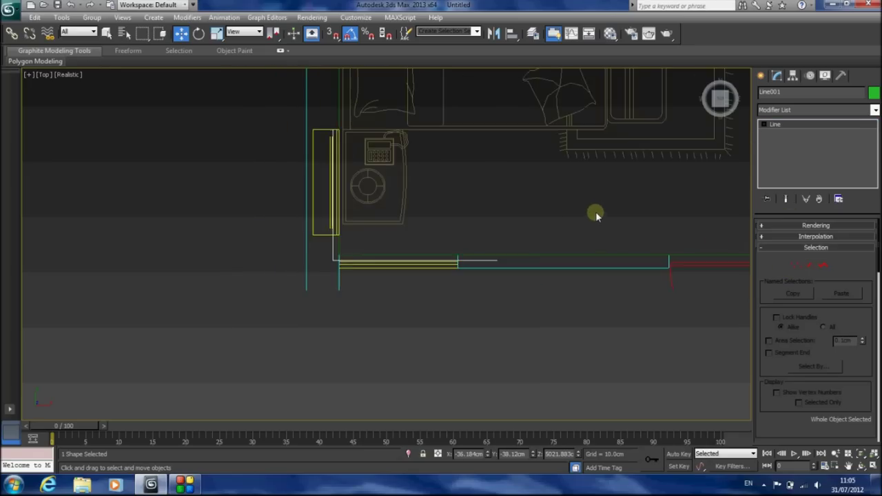
pyautogui.press('p')
pyautogui.click(859, 454)
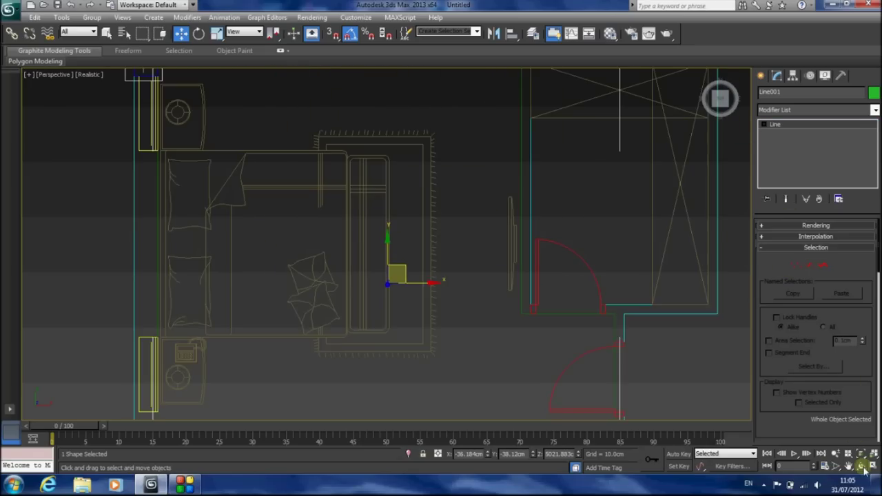
pyautogui.click(861, 467)
pyautogui.moveTo(410, 242); pyautogui.dragTo(423, 217)
pyautogui.rightClick(423, 218)
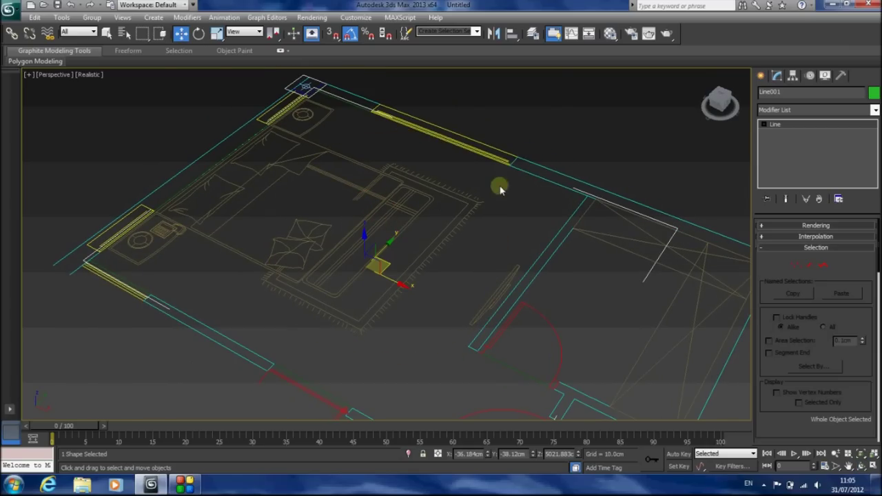
pyautogui.rightClick(497, 184)
pyautogui.moveTo(544, 290)
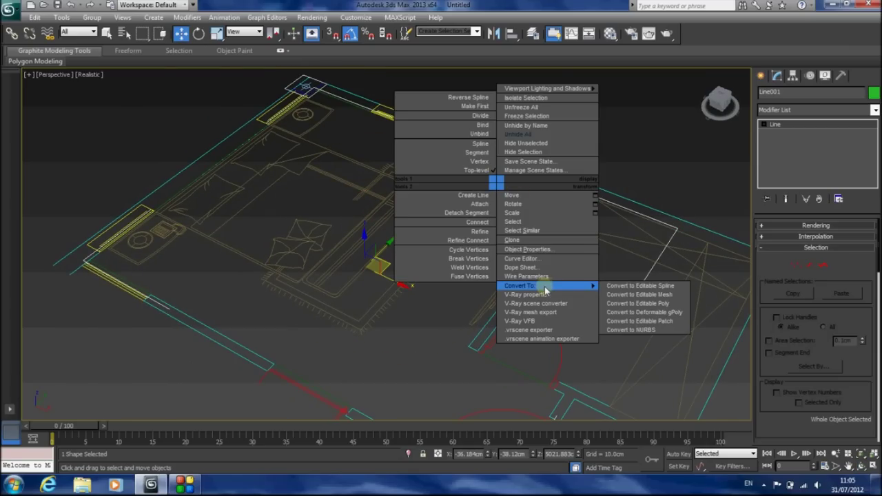
pyautogui.click(639, 303)
pyautogui.moveTo(650, 301); pyautogui.dragTo(591, 200, button='middle')
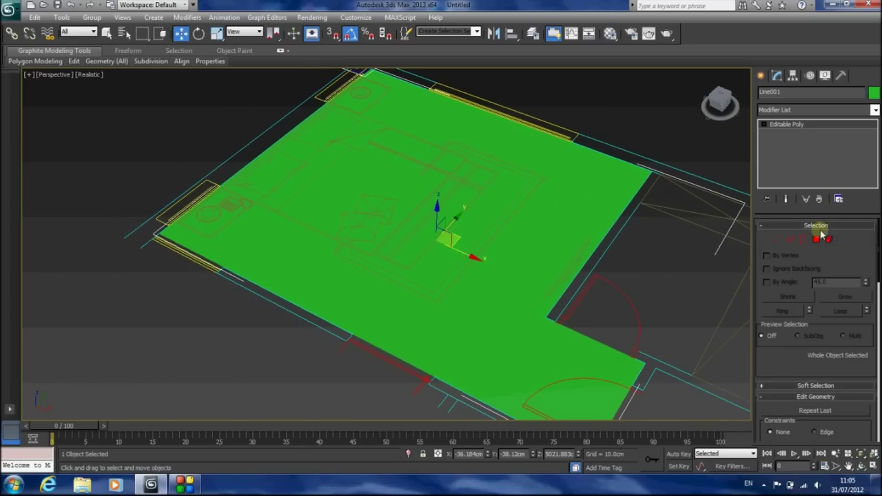
pyautogui.click(816, 240)
pyautogui.click(568, 201)
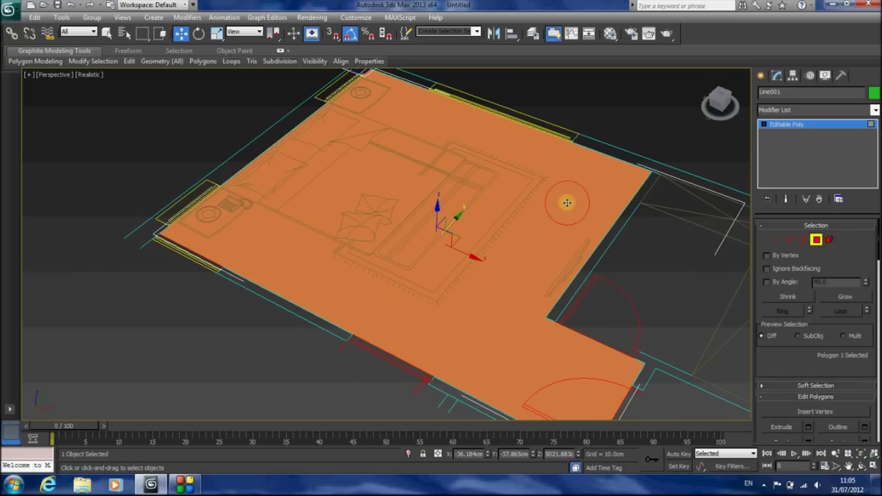
pyautogui.click(216, 33)
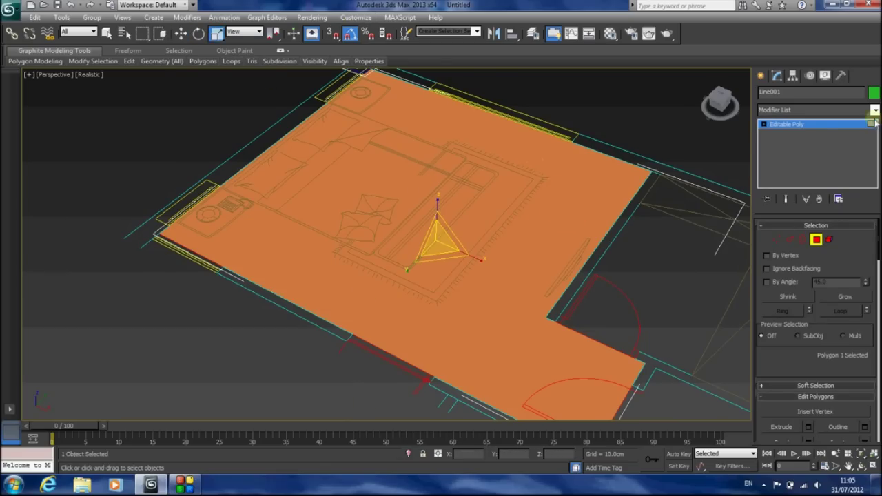
pyautogui.click(815, 239)
# - Select the floor's outer border and extend it upward into two tiers of wall faces about 141 cm high in total
pyautogui.click(802, 239)
pyautogui.click(616, 158)
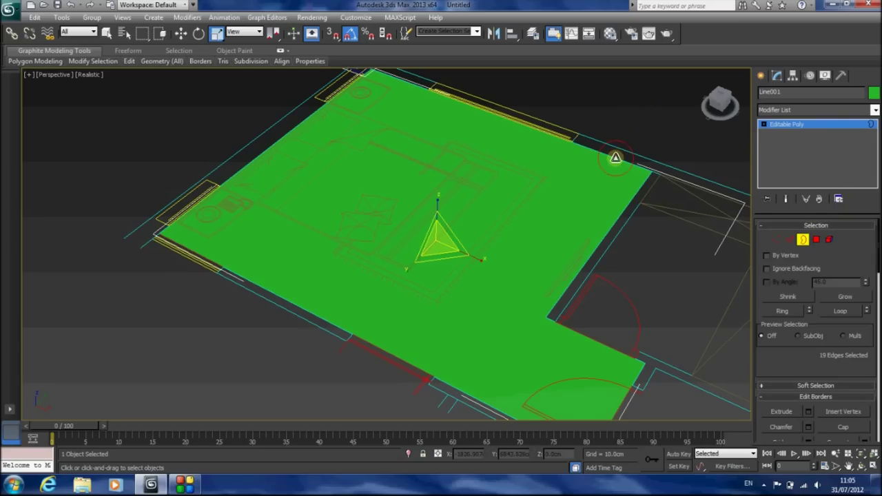
pyautogui.click(181, 35)
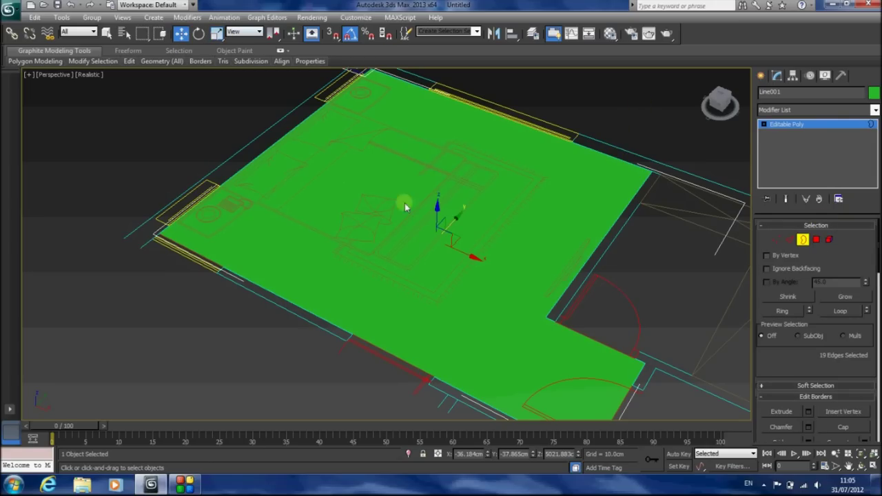
pyautogui.moveTo(437, 212)
pyautogui.keyDown('shift'); pyautogui.mouseDown()
pyautogui.moveTo(437, 98)
pyautogui.moveTo(457, 148)
pyautogui.mouseUp(); pyautogui.keyUp('shift')
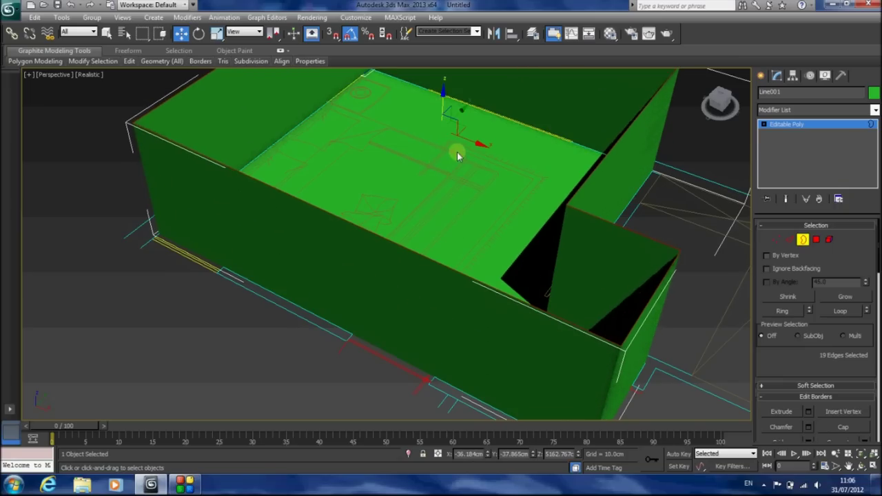
# - Show edged faces and raise the wall border about 65 cm more, forming a third tier of wall faces
pyautogui.press('F3')
pyautogui.press('F3')
pyautogui.press('F4')
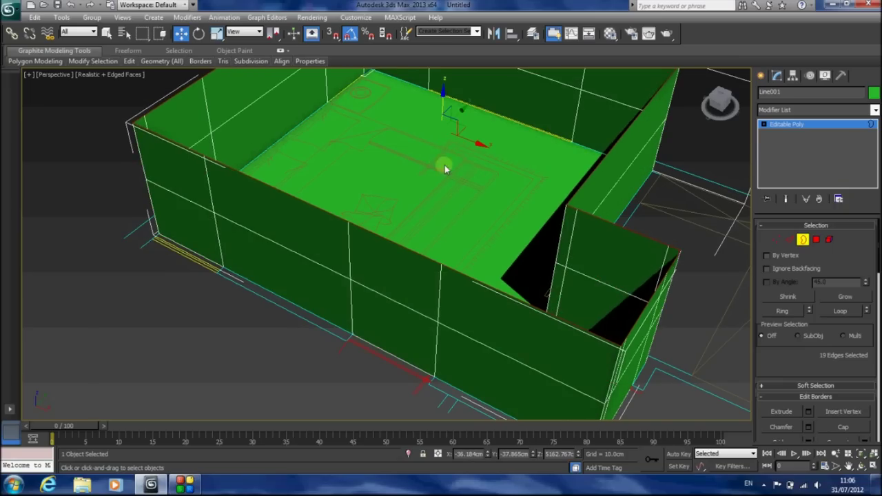
pyautogui.moveTo(445, 158); pyautogui.dragTo(443, 241, button='middle')
pyautogui.scroll(-3, 443, 241)
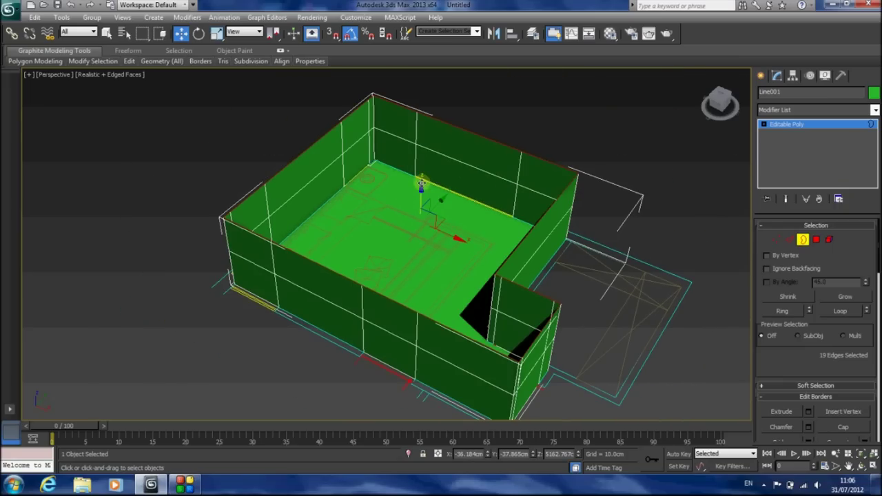
pyautogui.moveTo(419, 189); pyautogui.dragTo(421, 151)
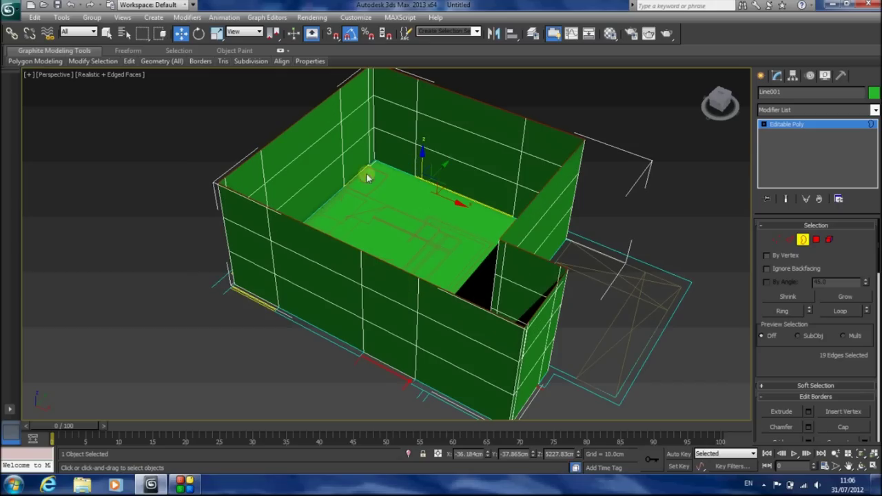
# - In the front view, create a box about 32 cm wide and 100 cm long standing beside the room's right wall
pyautogui.press('f')
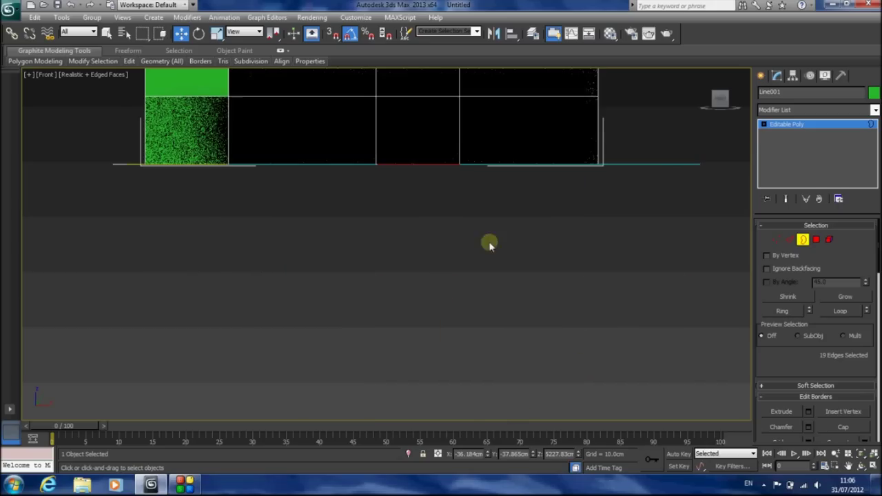
pyautogui.press('z')
pyautogui.click(760, 75)
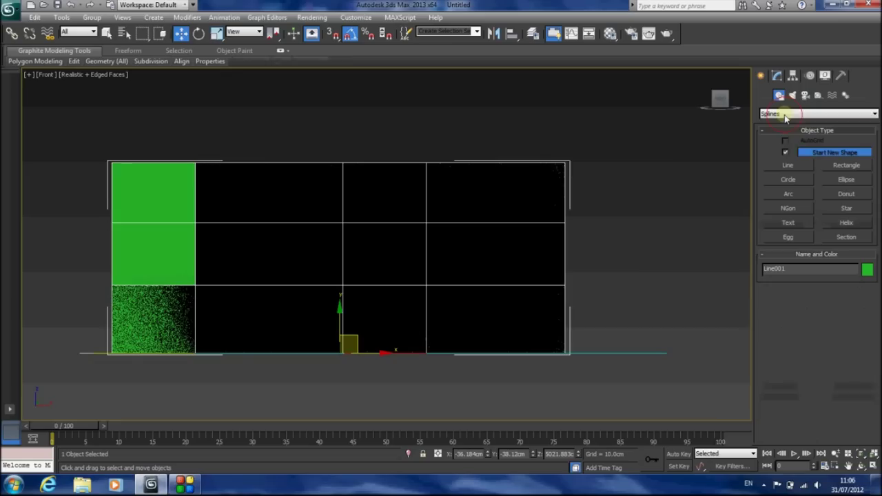
pyautogui.click(789, 154)
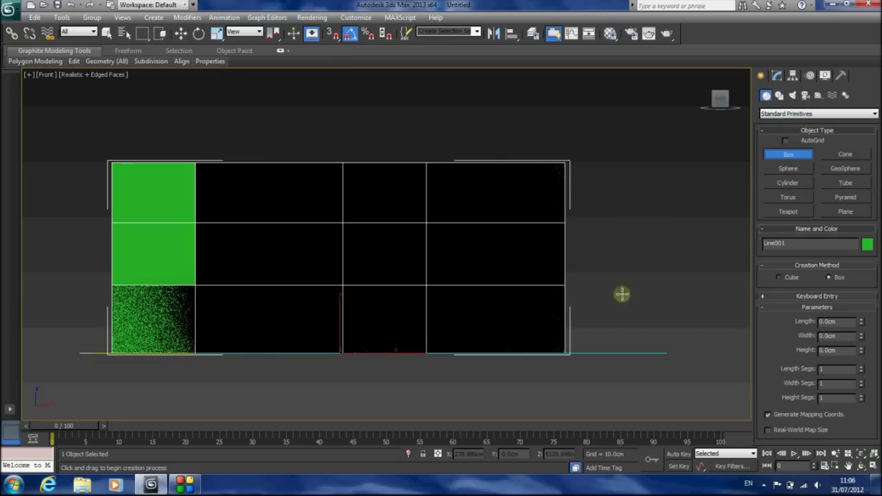
pyautogui.moveTo(566, 353); pyautogui.dragTo(596, 260)
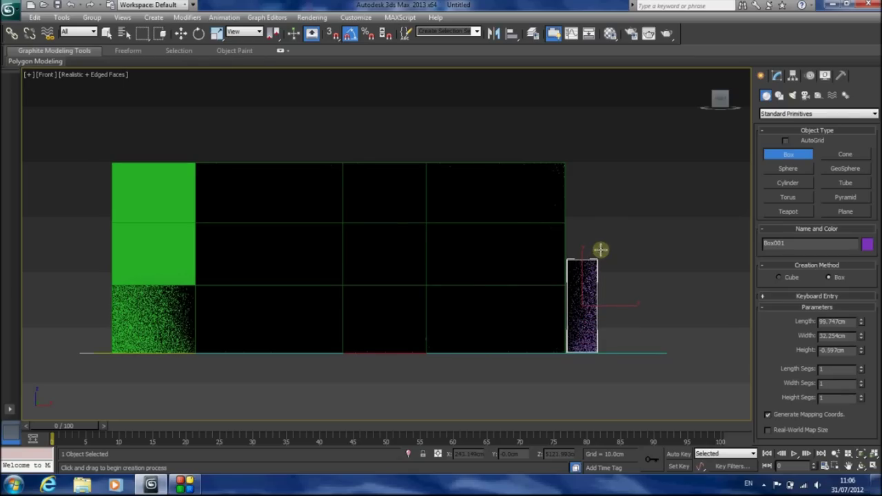
pyautogui.click(180, 33)
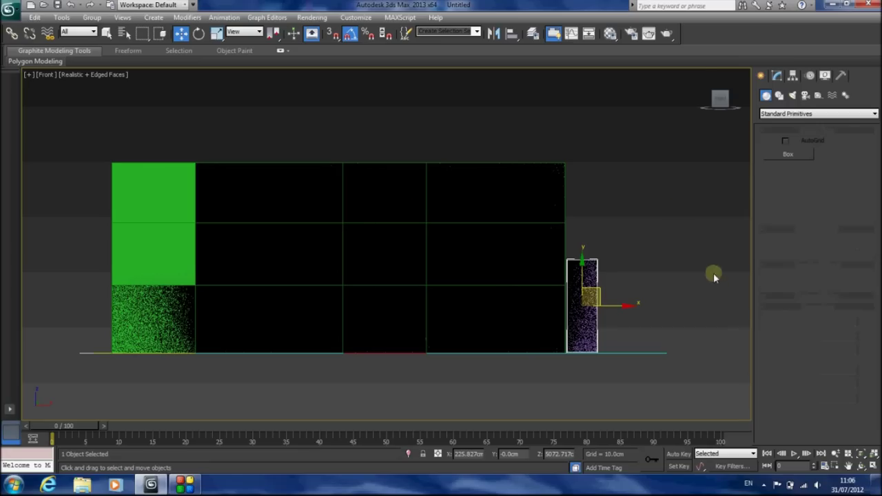
# - Set the box's length to 100 cm, align its base with the floor line, and show the view in wireframe
pyautogui.click(777, 75)
pyautogui.doubleClick(840, 239)
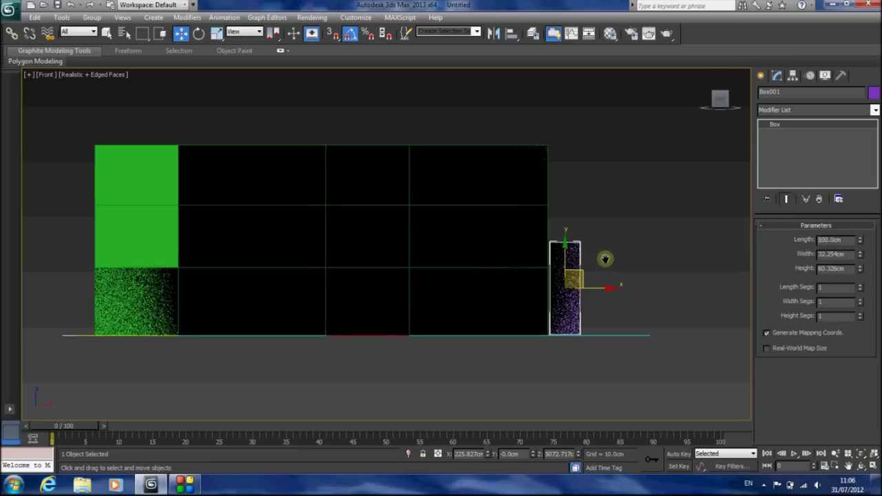
pyautogui.scroll(4, 621, 279)
pyautogui.moveTo(634, 282); pyautogui.dragTo(333, 174, button='middle')
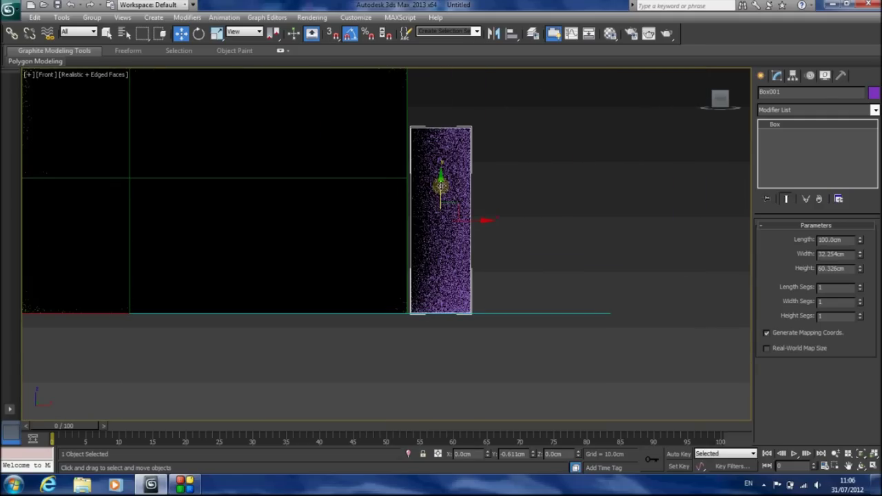
pyautogui.moveTo(440, 186)
pyautogui.mouseDown(button='middle')
pyautogui.moveTo(502, 321)
pyautogui.moveTo(552, 338)
pyautogui.mouseUp(button='middle')
pyautogui.scroll(-2, 525, 356)
pyautogui.press('F3')
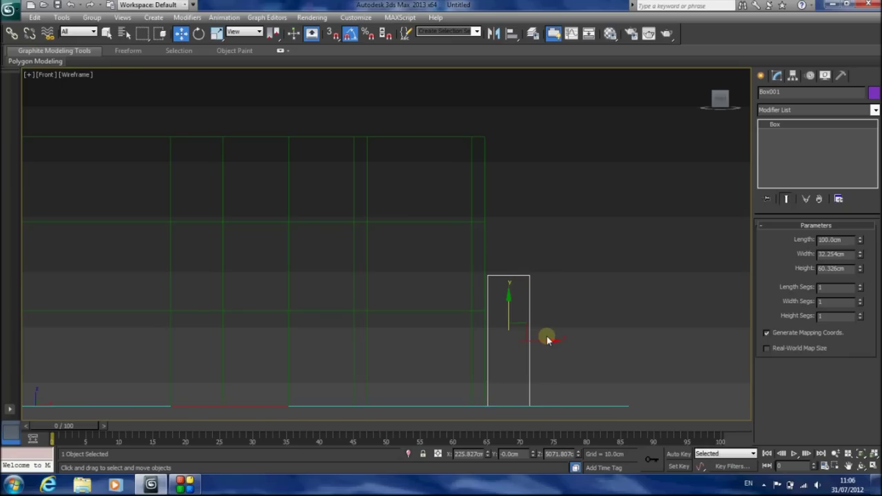
# - Copy the 100 cm box to its left, set the copy's length to 210 cm, and raise its base to the floor line
pyautogui.keyDown('shift'); pyautogui.moveTo(544, 343); pyautogui.dragTo(443, 341); pyautogui.keyUp('shift')
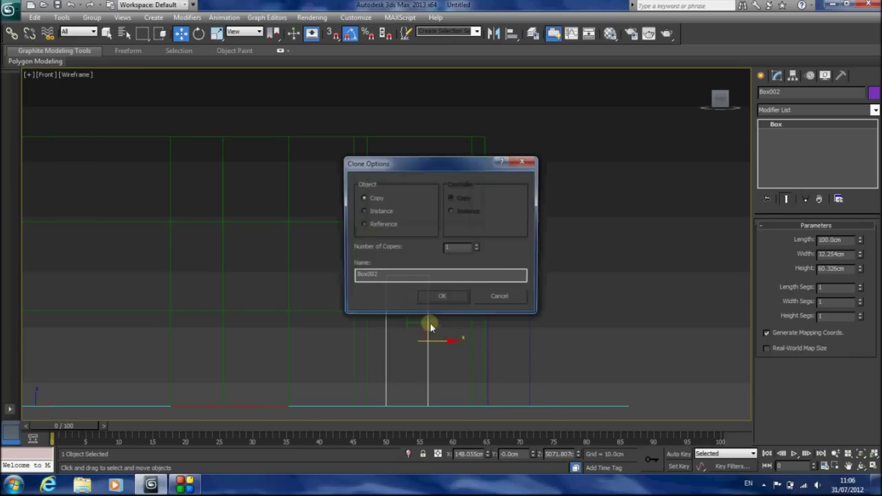
pyautogui.click(454, 299)
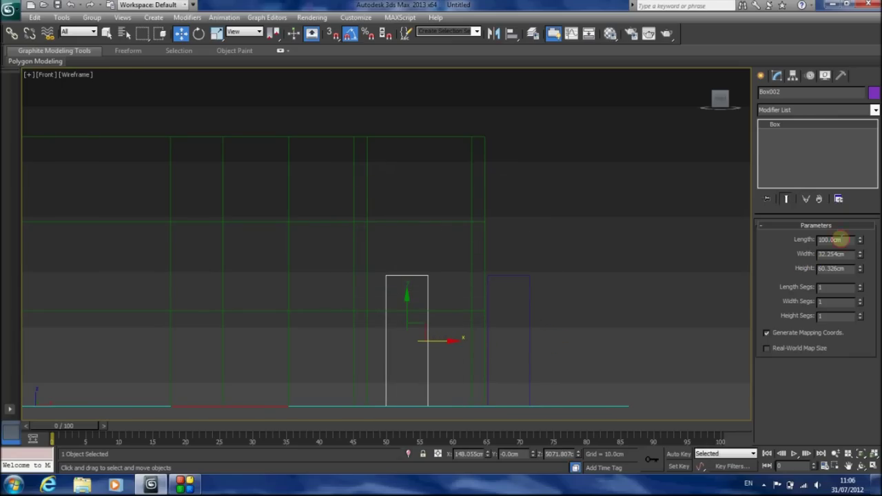
pyautogui.press('Return')
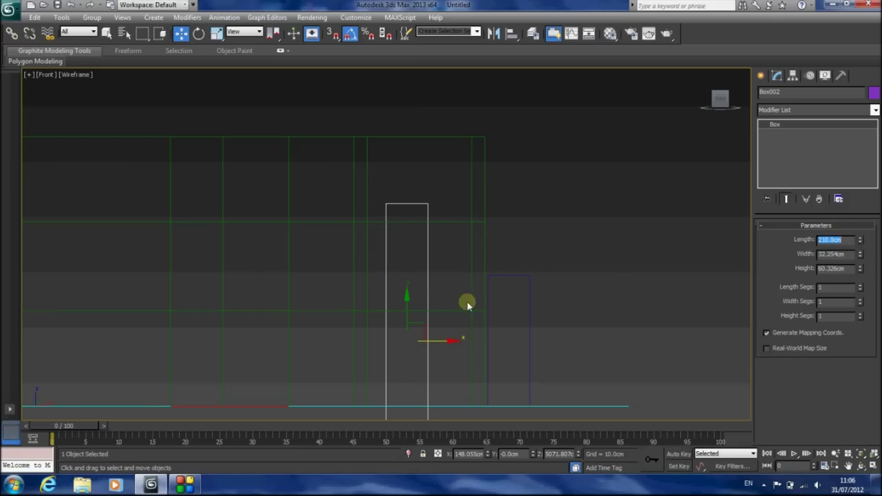
pyautogui.moveTo(412, 242); pyautogui.dragTo(409, 237)
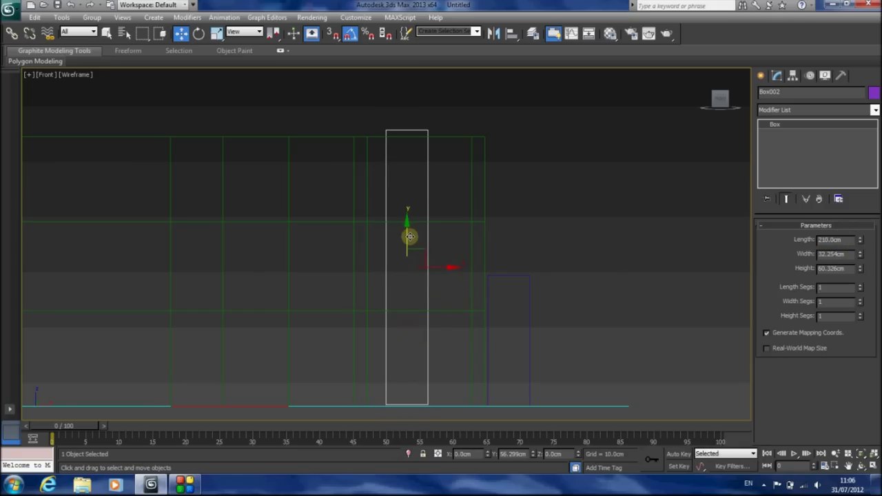
# - Copy the 210 cm box further left, set the copy's length to 280 cm, and raise its base to the floor line
pyautogui.keyDown('shift'); pyautogui.moveTo(443, 267); pyautogui.dragTo(309, 268); pyautogui.keyUp('shift')
pyautogui.click(430, 297)
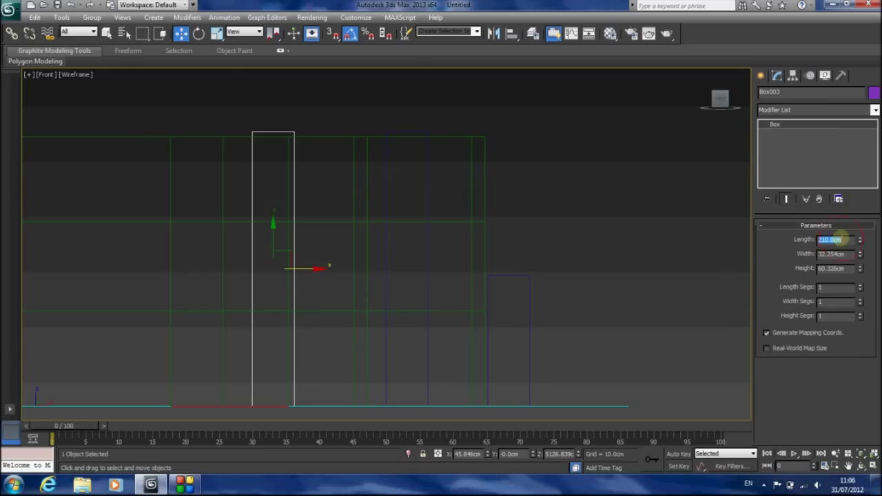
pyautogui.press('Return')
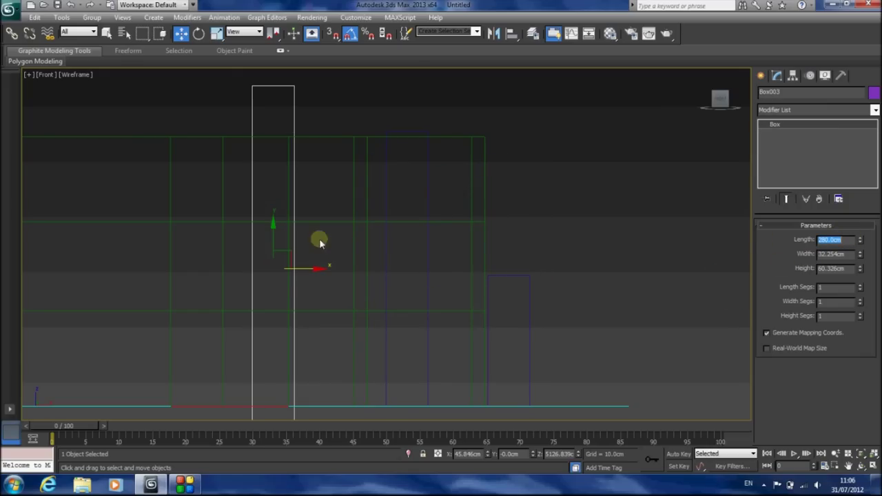
pyautogui.moveTo(271, 239); pyautogui.dragTo(274, 192)
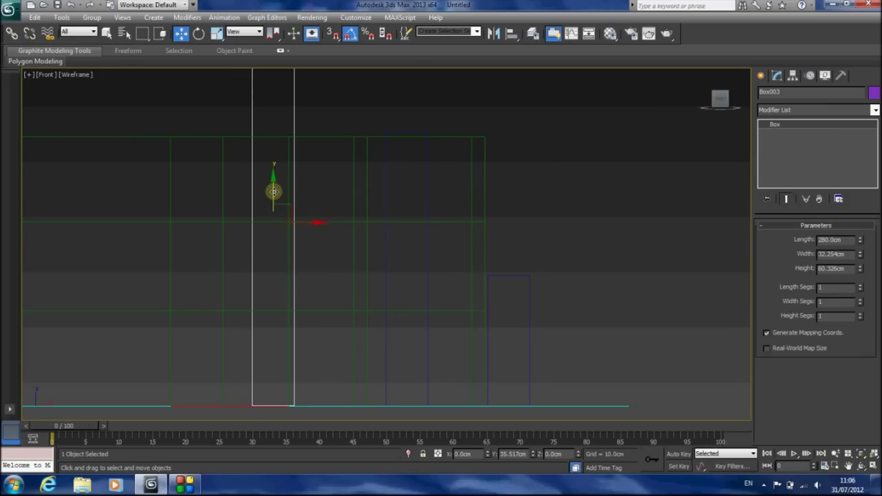
# - Select the room's three vertex rows above the floor and raise them until the lowest row matches the 100 cm box's top
pyautogui.click(355, 169)
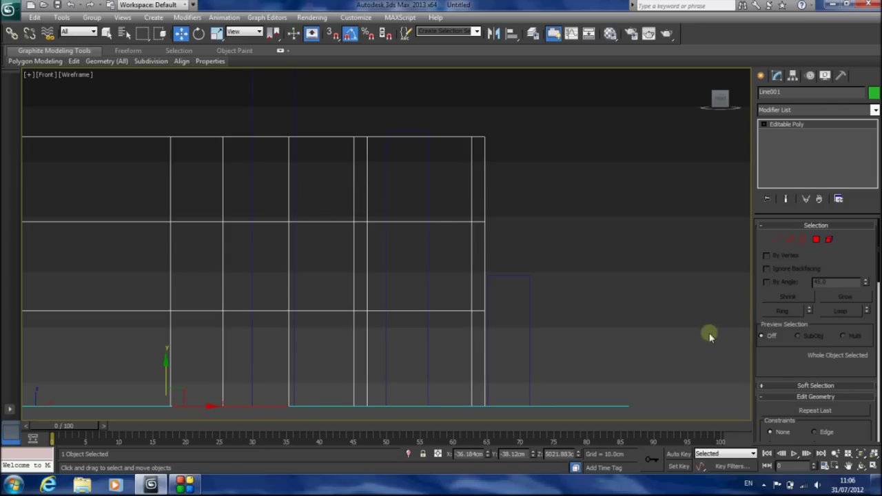
pyautogui.click(776, 239)
pyautogui.scroll(-5, 402, 203)
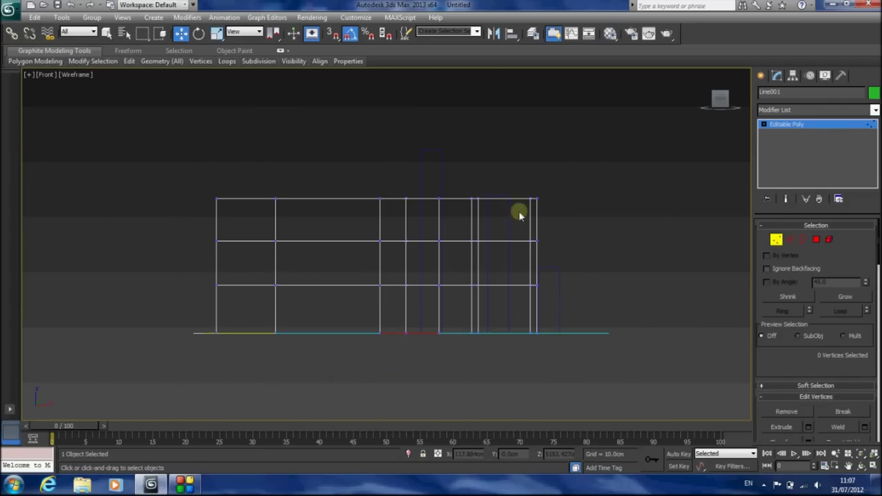
pyautogui.moveTo(210, 304); pyautogui.dragTo(207, 306)
pyautogui.scroll(5, 483, 303)
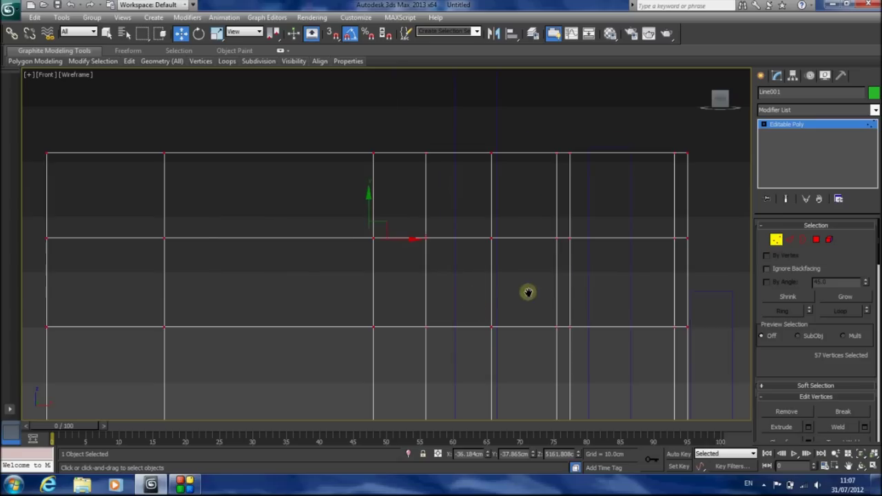
pyautogui.moveTo(244, 169); pyautogui.dragTo(250, 134)
# - Select the room's upper two vertex rows and raise them until the lower one matches the 210 cm box's top
pyautogui.scroll(-2, 413, 183)
pyautogui.moveTo(588, 91); pyautogui.dragTo(55, 211)
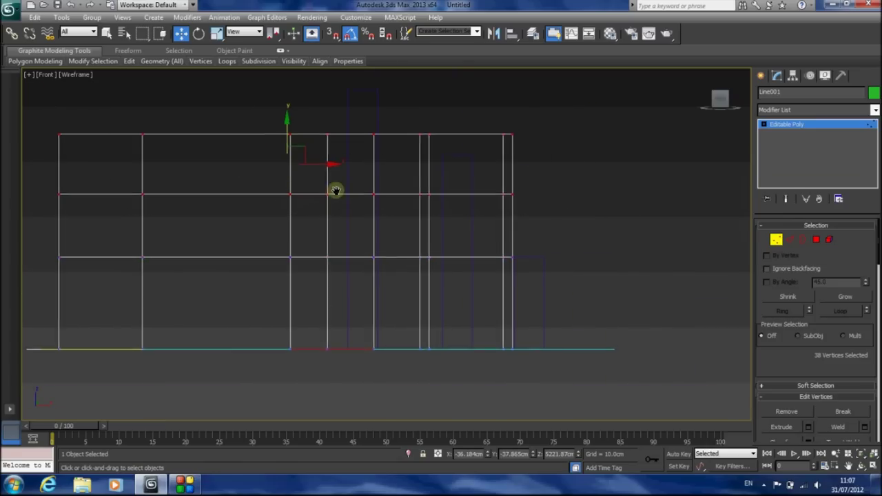
pyautogui.scroll(3, 344, 180)
pyautogui.moveTo(130, 175); pyautogui.dragTo(142, 94)
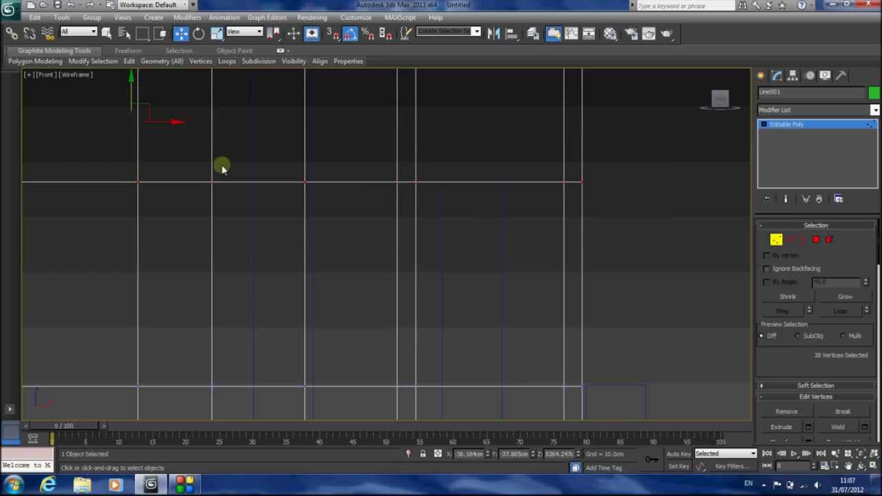
# - Select only the room's top vertex row and move it to the height of the 280 cm box's top
pyautogui.scroll(-3, 400, 301)
pyautogui.moveTo(387, 195); pyautogui.dragTo(69, 234)
pyautogui.scroll(3, 378, 234)
pyautogui.moveTo(305, 162); pyautogui.dragTo(308, 151)
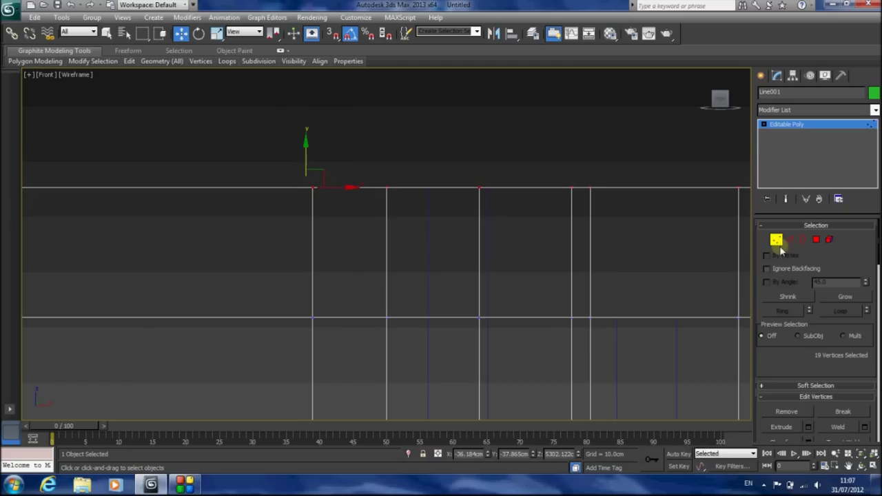
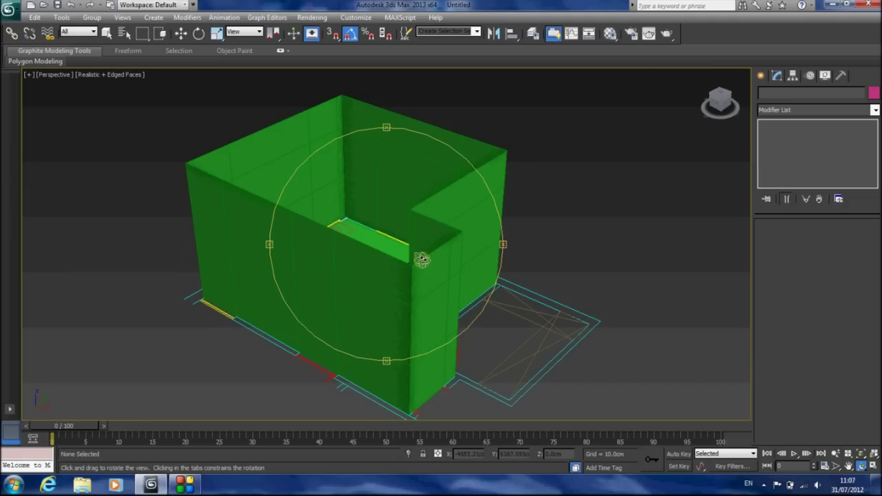
# - Select the room mesh in the perspective view and change its object colour to black
pyautogui.click(107, 33)
pyautogui.click(332, 188)
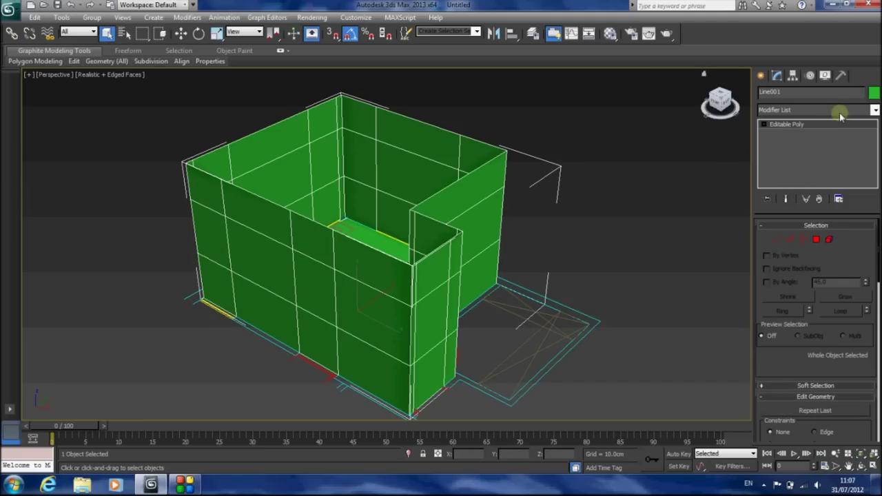
pyautogui.click(875, 92)
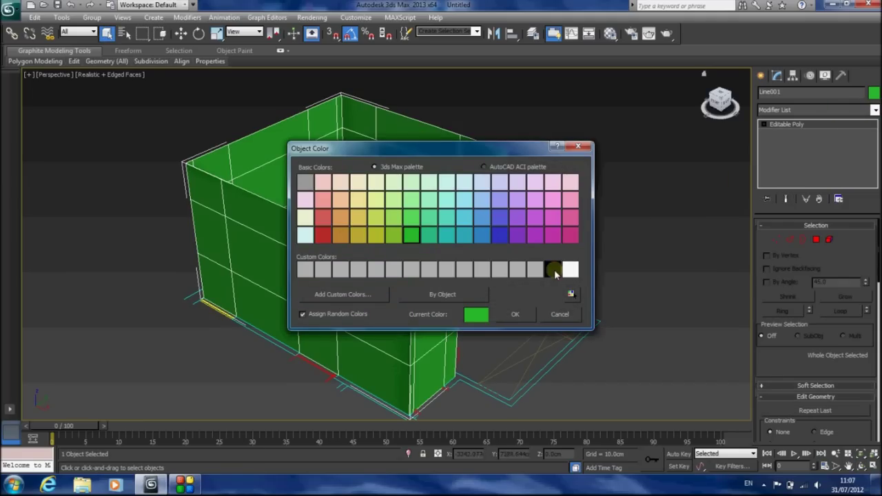
pyautogui.click(553, 270)
pyautogui.click(513, 314)
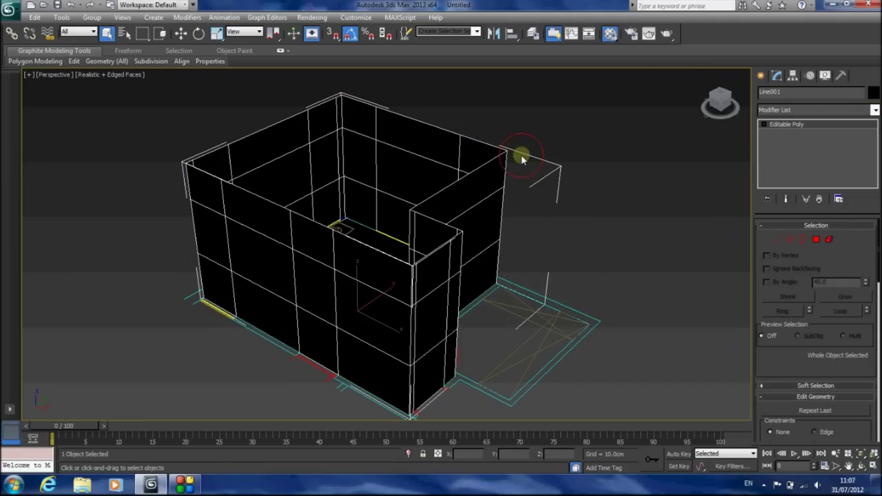
# - Assign the grey 01 - Default material to the room mesh and close the Material Editor
pyautogui.press('m')
pyautogui.click(592, 308)
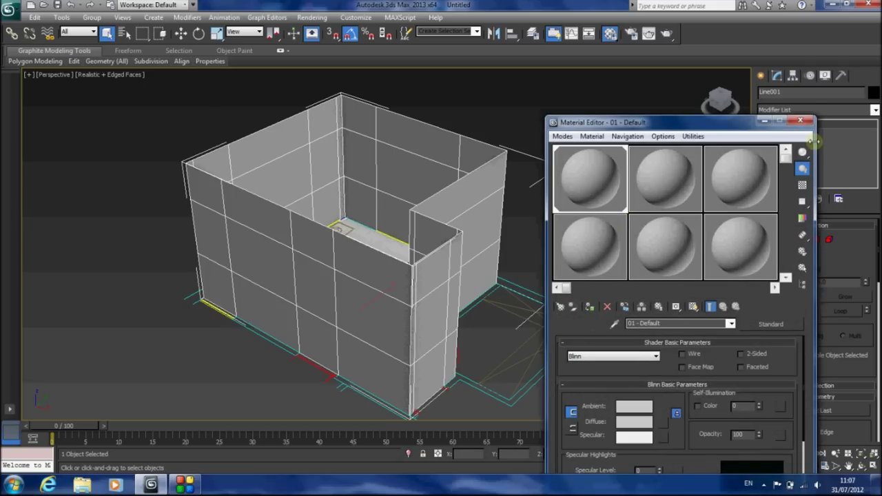
pyautogui.click(800, 122)
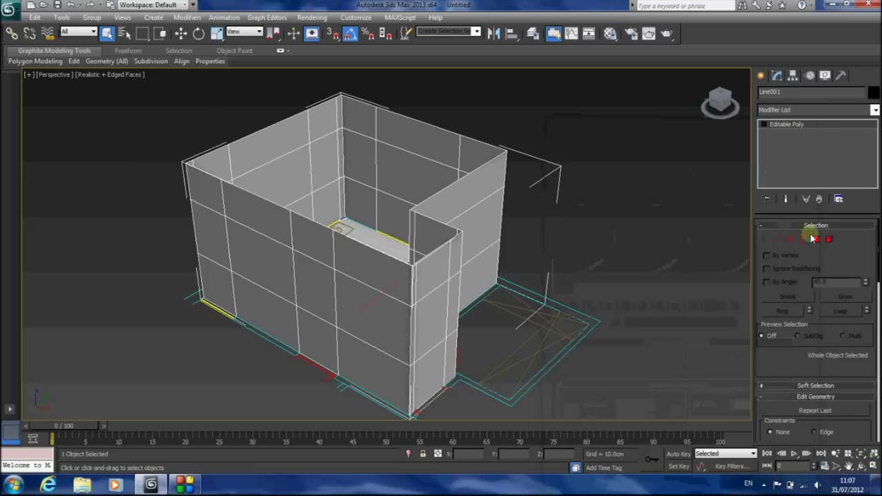
# - Select the lower two wall polygons of the doorway on the long wall and of the doorway on the adjacent short wall
pyautogui.click(817, 240)
pyautogui.keyDown('alt'); pyautogui.moveTo(622, 299); pyautogui.dragTo(536, 224, button='middle'); pyautogui.keyUp('alt')
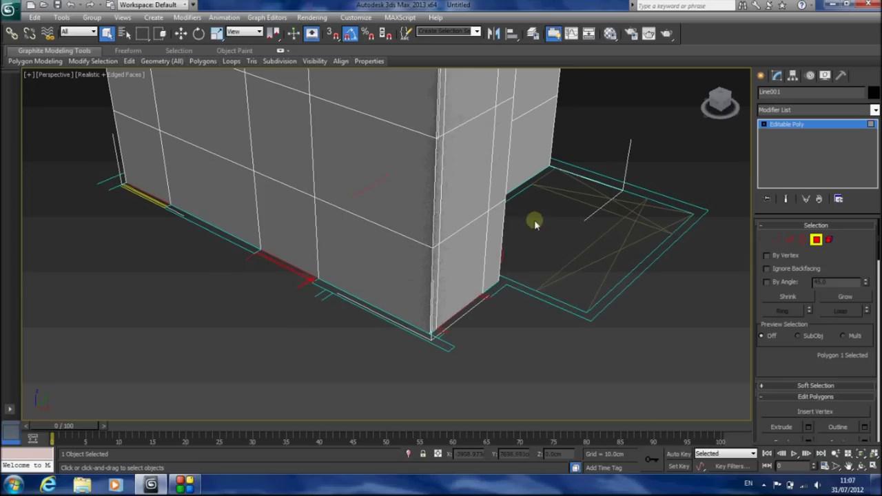
pyautogui.click(470, 160)
pyautogui.keyDown('ctrl'); pyautogui.click(463, 246); pyautogui.keyUp('ctrl')
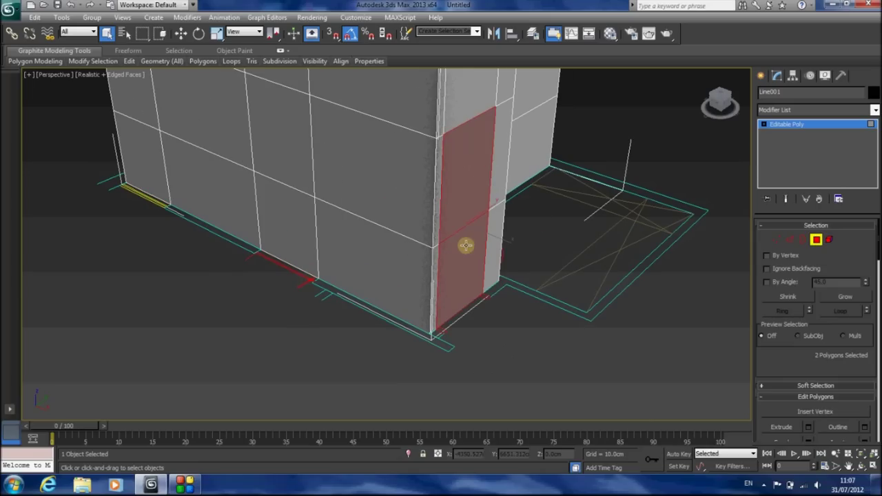
pyautogui.keyDown('ctrl'); pyautogui.click(281, 143); pyautogui.keyUp('ctrl')
pyautogui.keyDown('ctrl'); pyautogui.click(282, 219); pyautogui.keyUp('ctrl')
pyautogui.keyDown('alt'); pyautogui.moveTo(378, 218); pyautogui.dragTo(777, 451, button='middle'); pyautogui.keyUp('alt')
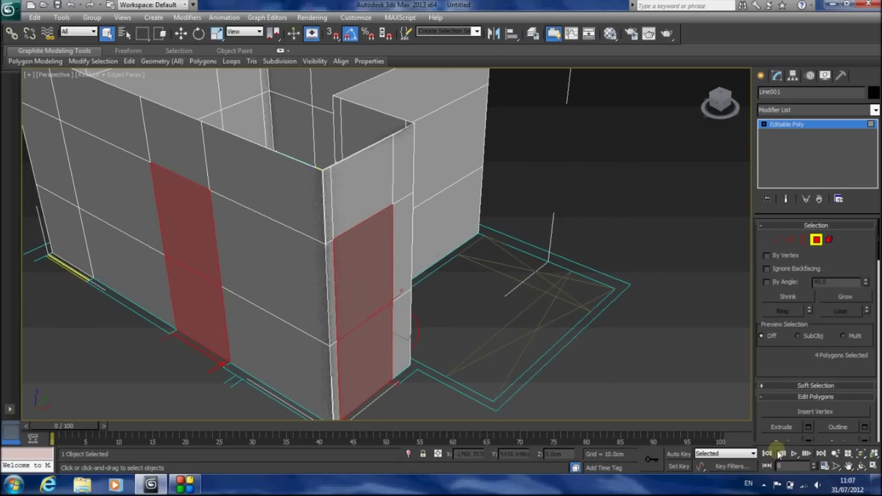
# - Add the lower two polygons of the third doorway, beside the bathroom door swing, to the polygon selection
pyautogui.click(855, 467)
pyautogui.moveTo(535, 284); pyautogui.dragTo(353, 161)
pyautogui.click(106, 33)
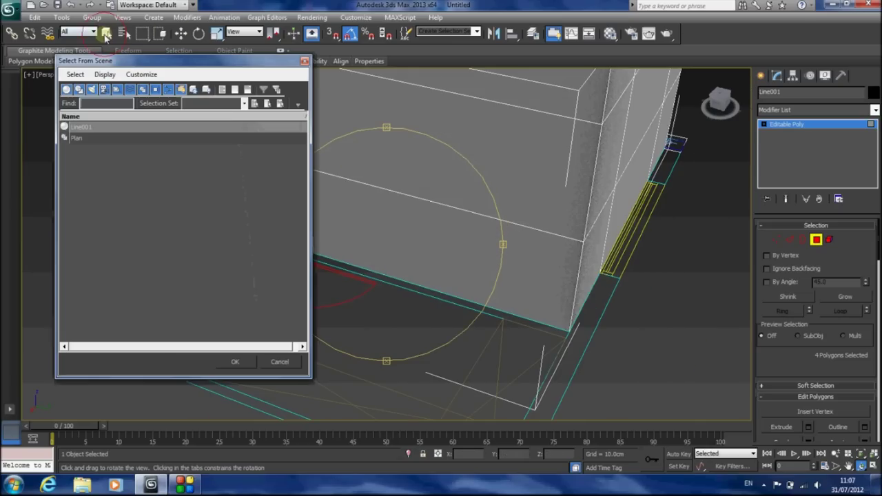
pyautogui.click(304, 60)
pyautogui.click(107, 33)
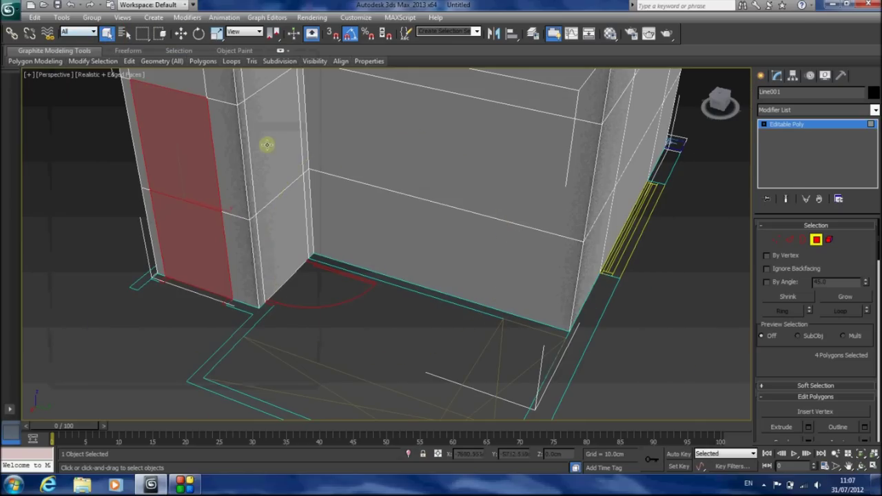
pyautogui.keyDown('ctrl'); pyautogui.click(287, 168); pyautogui.keyUp('ctrl')
pyautogui.keyDown('ctrl'); pyautogui.click(284, 219); pyautogui.keyUp('ctrl')
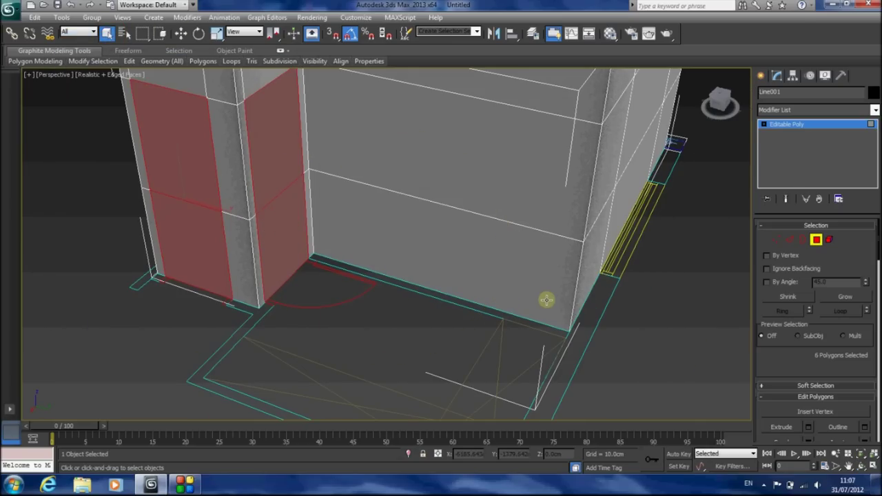
# - Extrude the six selected doorway polygons by -10 cm, checking the depth against the plan in the top view
pyautogui.press('t')
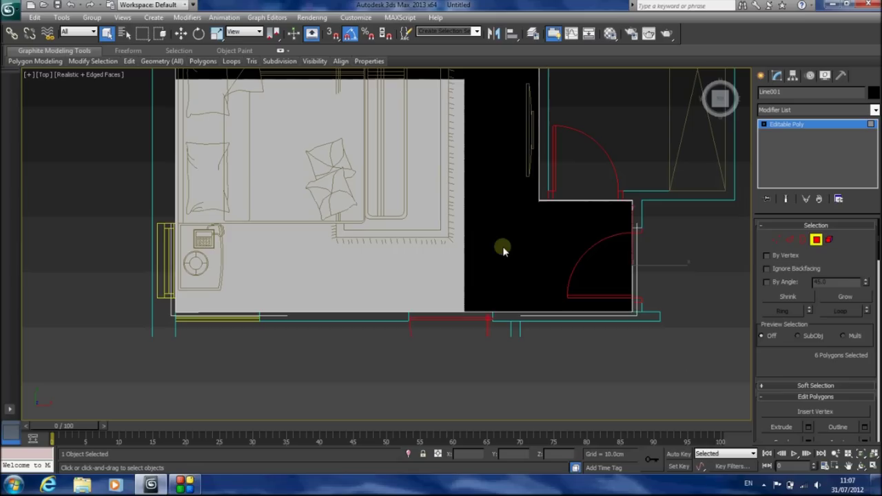
pyautogui.click(413, 266)
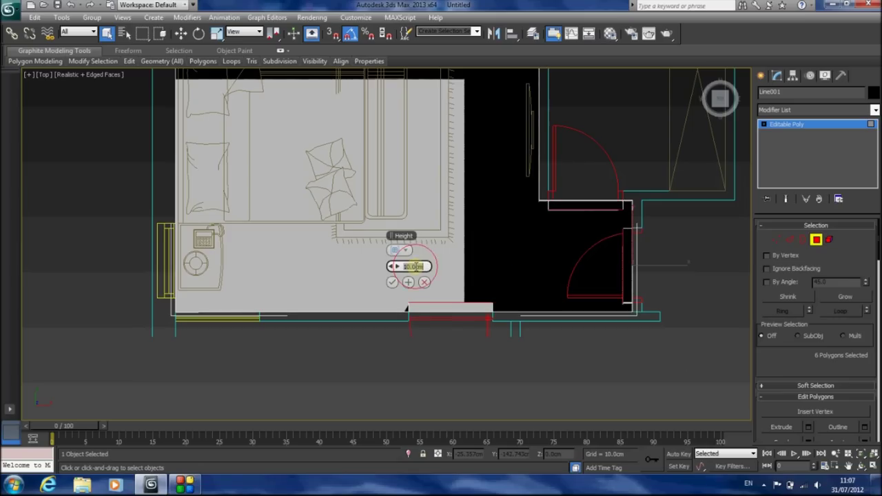
pyautogui.write('200')
pyautogui.press('Return')
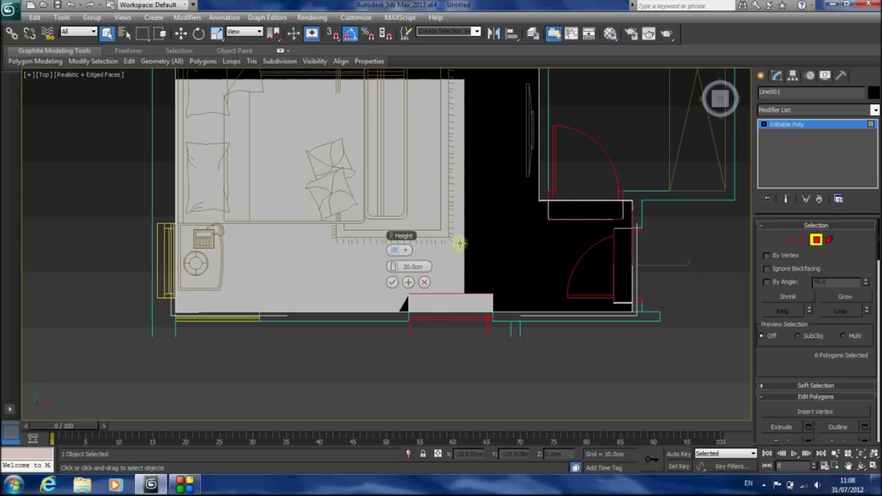
pyautogui.click(410, 267)
pyautogui.write('-2')
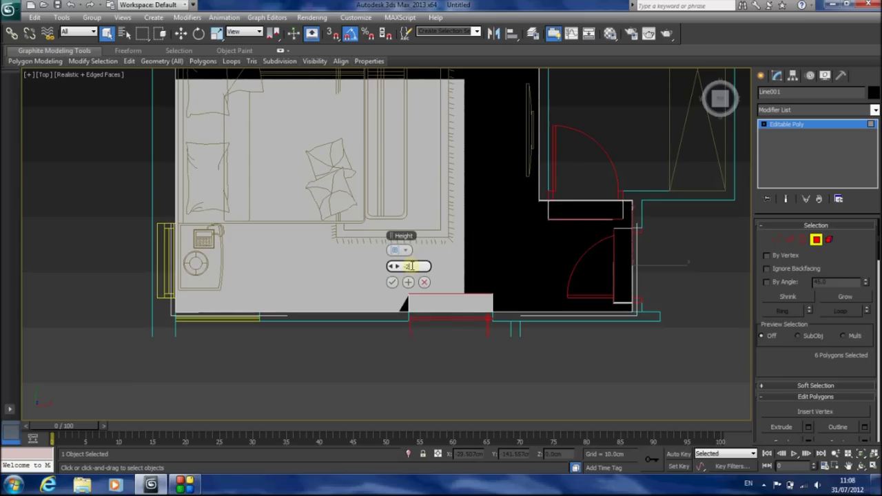
pyautogui.write('0')
pyautogui.press('Return')
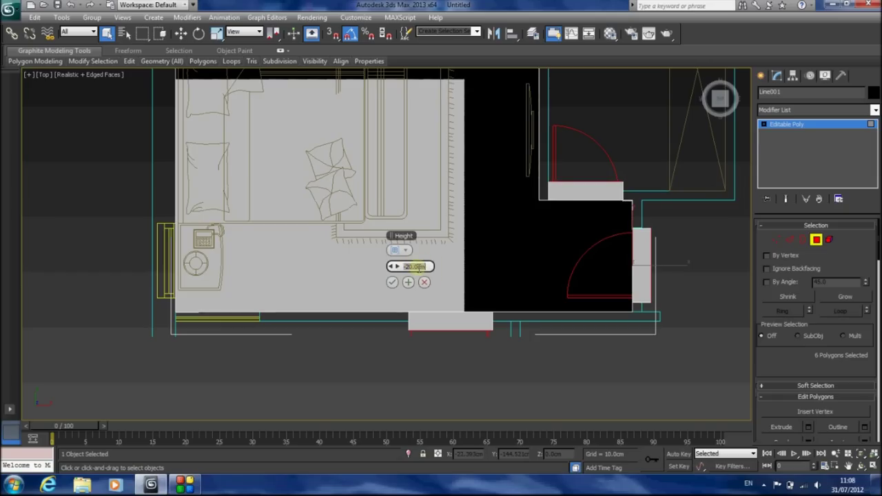
pyautogui.press('BackSpace')
pyautogui.press('Return')
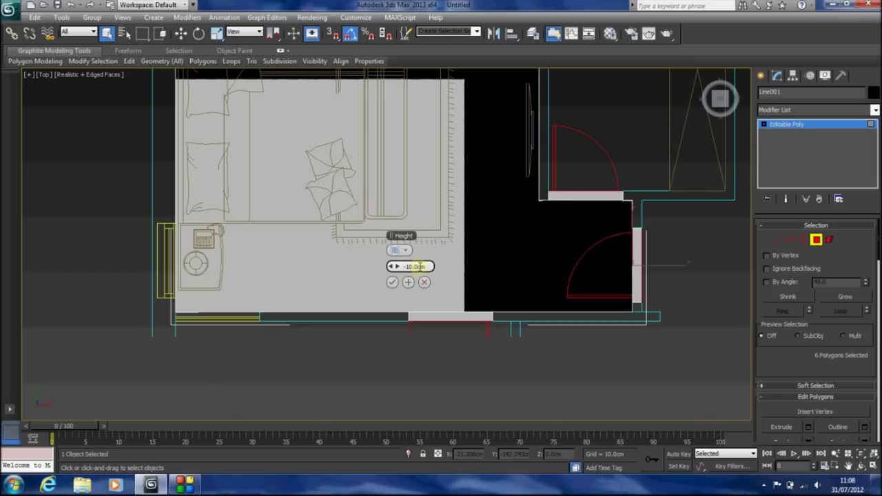
pyautogui.click(393, 282)
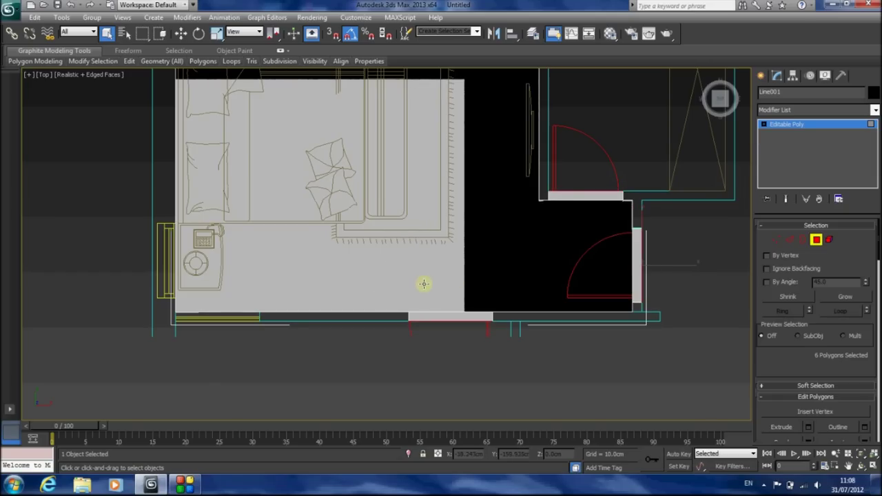
# - Delete the six extruded doorway polygons in the perspective view to open the three doorways
pyautogui.press('p')
pyautogui.click(862, 454)
pyautogui.click(861, 466)
pyautogui.moveTo(427, 262); pyautogui.dragTo(319, 268)
pyautogui.press('Delete')
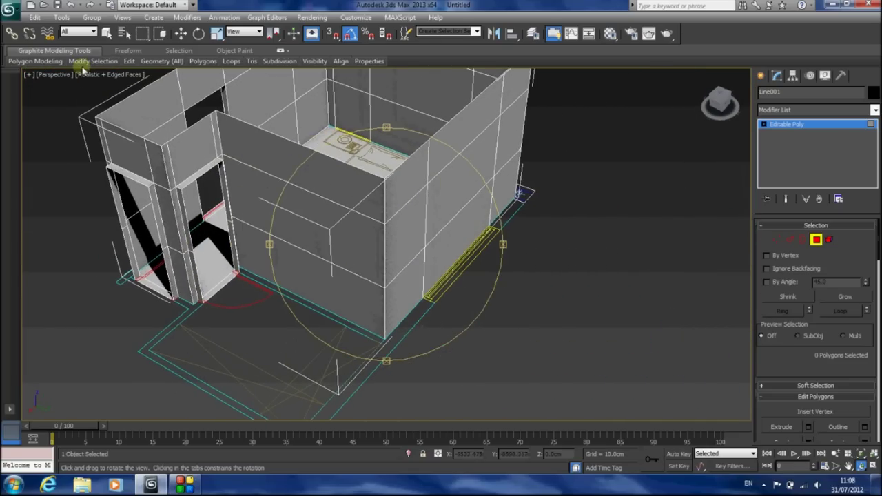
# - Extrude the two polygons of the wide opening above the yellow plan window by -20 cm and delete them
pyautogui.click(107, 34)
pyautogui.click(450, 189)
pyautogui.keyDown('ctrl'); pyautogui.click(463, 228); pyautogui.keyUp('ctrl')
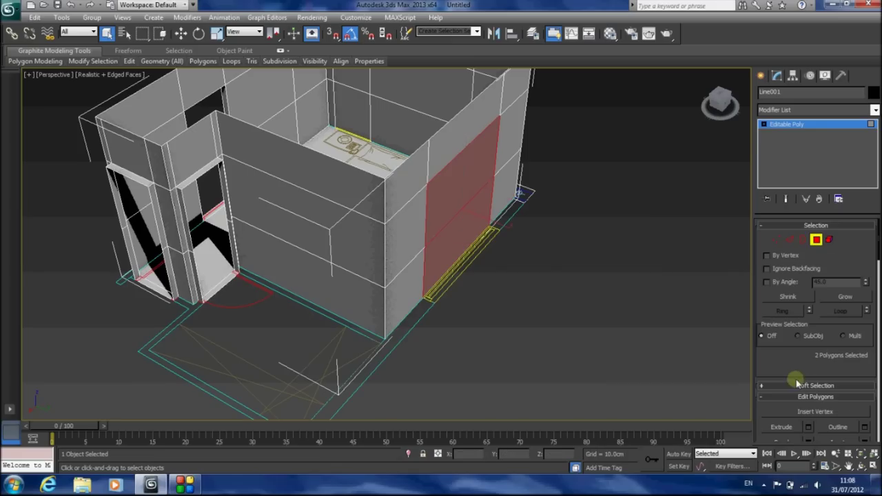
pyautogui.click(809, 426)
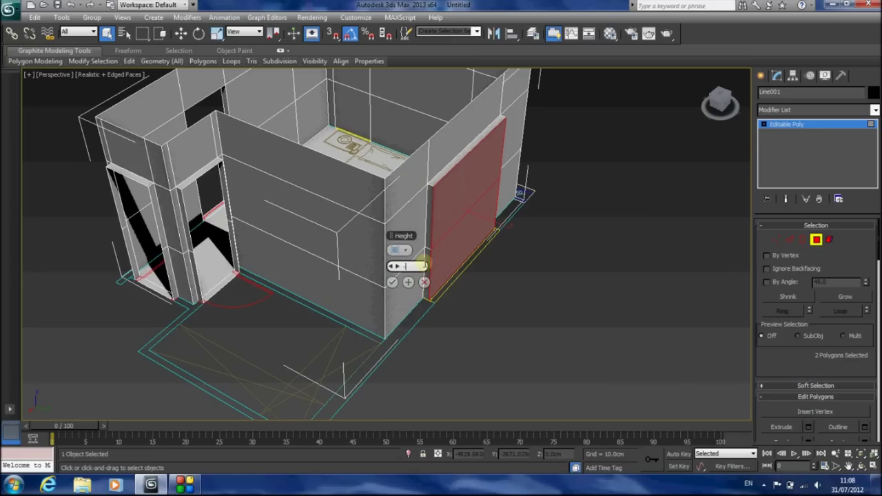
pyautogui.write('-20')
pyautogui.press('Return')
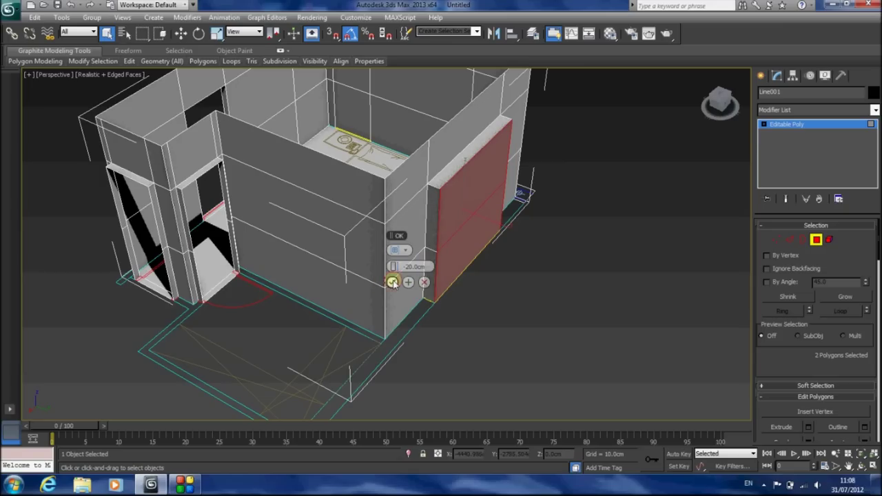
pyautogui.click(391, 282)
pyautogui.keyDown('alt'); pyautogui.moveTo(404, 266); pyautogui.dragTo(366, 256, button='middle'); pyautogui.keyUp('alt')
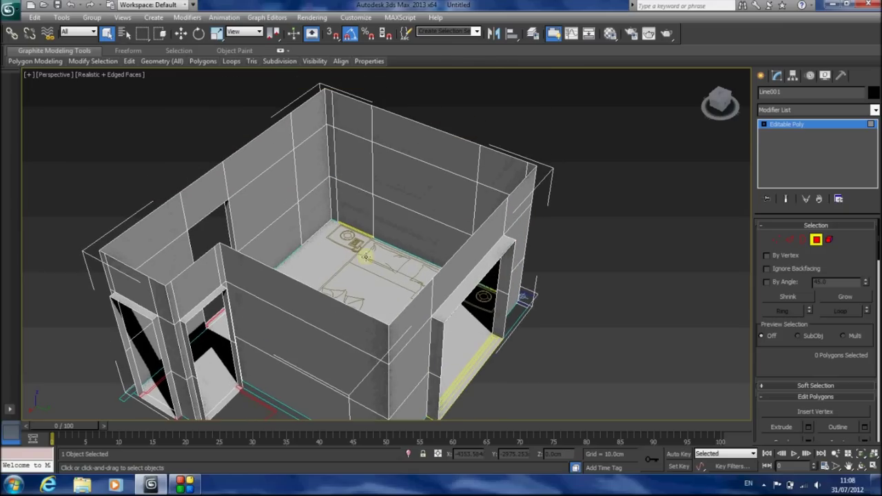
# - Select the middle-row polygons of the two windows on the bed wall and extrude them by -25 cm
pyautogui.click(362, 173)
pyautogui.keyDown('ctrl'); pyautogui.click(483, 200); pyautogui.keyUp('ctrl')
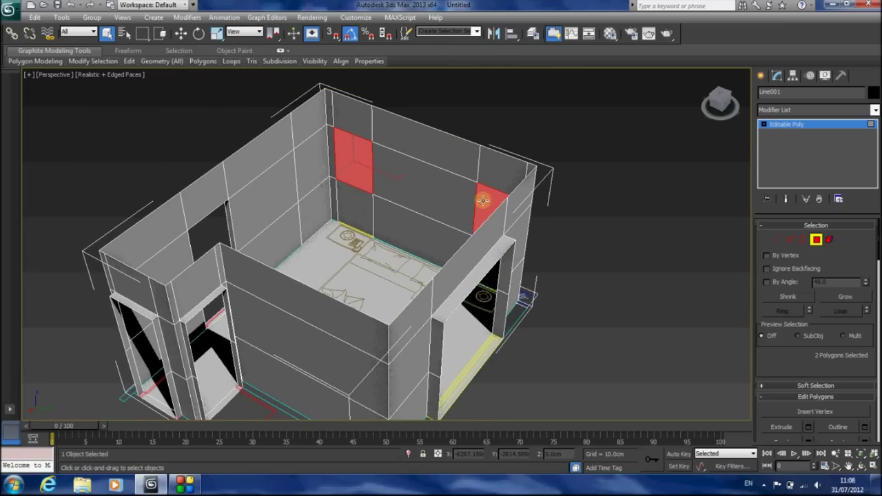
pyautogui.press('t')
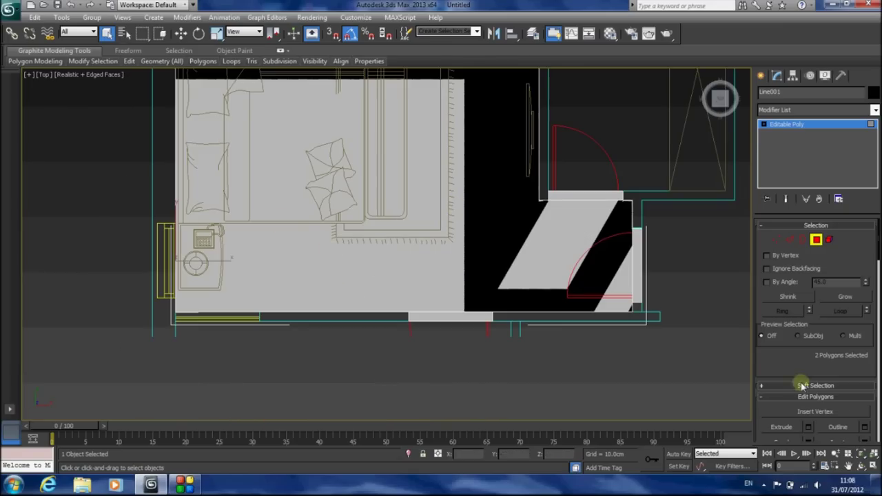
pyautogui.click(808, 427)
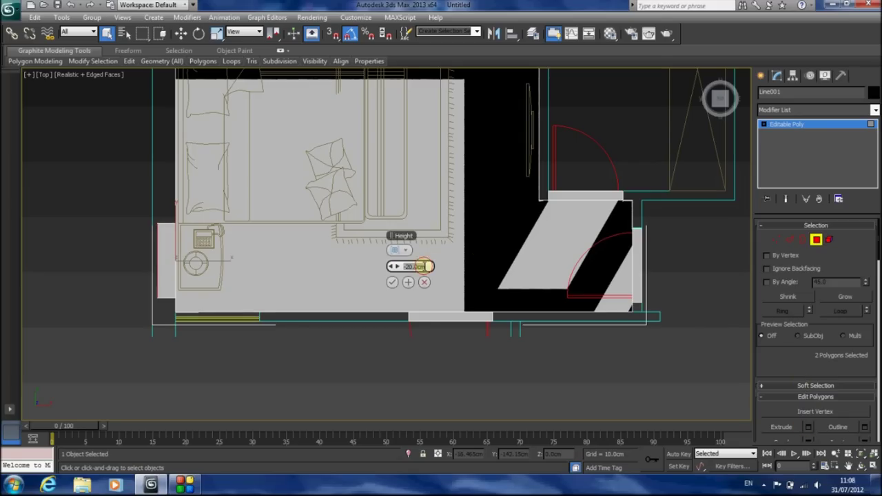
pyautogui.write('-25')
pyautogui.press('Return')
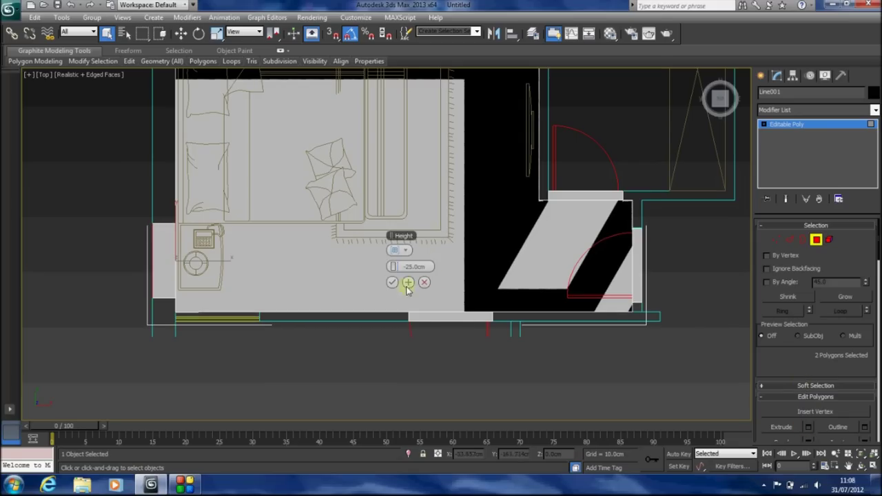
pyautogui.click(391, 282)
# - Delete the two extruded window polygons on the bed wall in the perspective view
pyautogui.press('p')
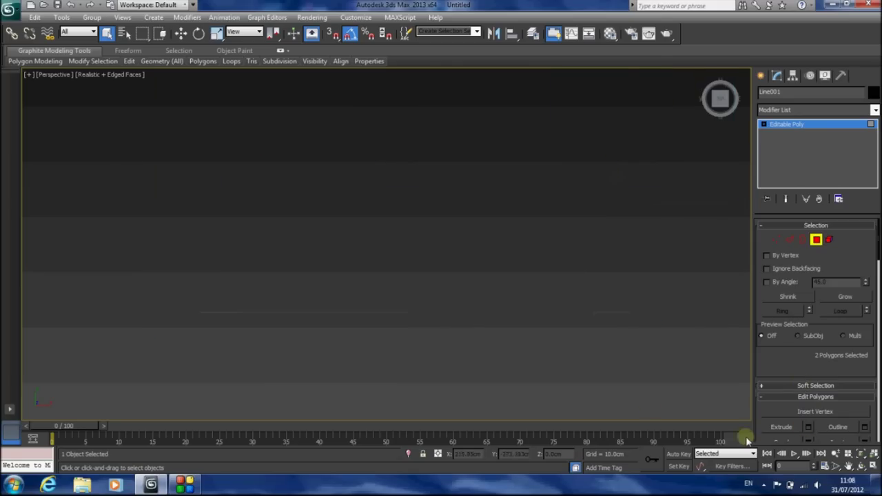
pyautogui.click(861, 466)
pyautogui.moveTo(364, 196); pyautogui.dragTo(265, 155)
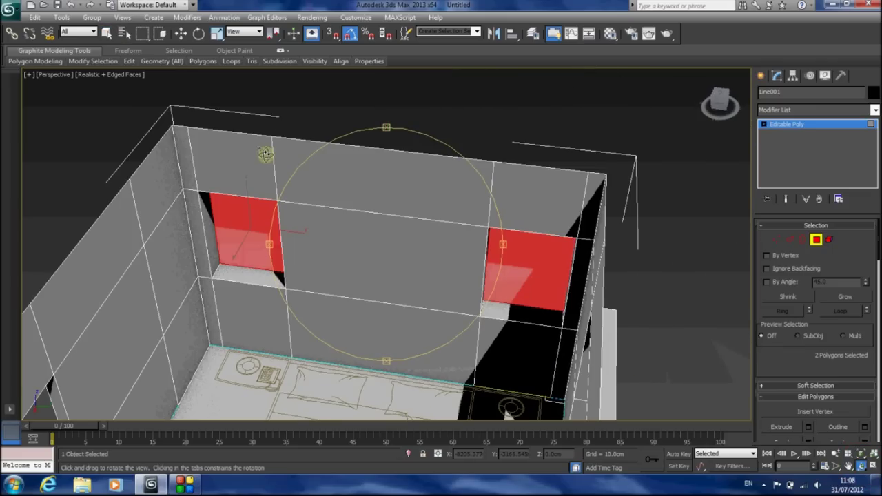
pyautogui.hotkey('ctrl', 'd')
# - Select the open border along the top of the walls and cap it to form the ceiling
pyautogui.moveTo(385, 250); pyautogui.dragTo(437, 195)
pyautogui.scroll(5, 413, 220)
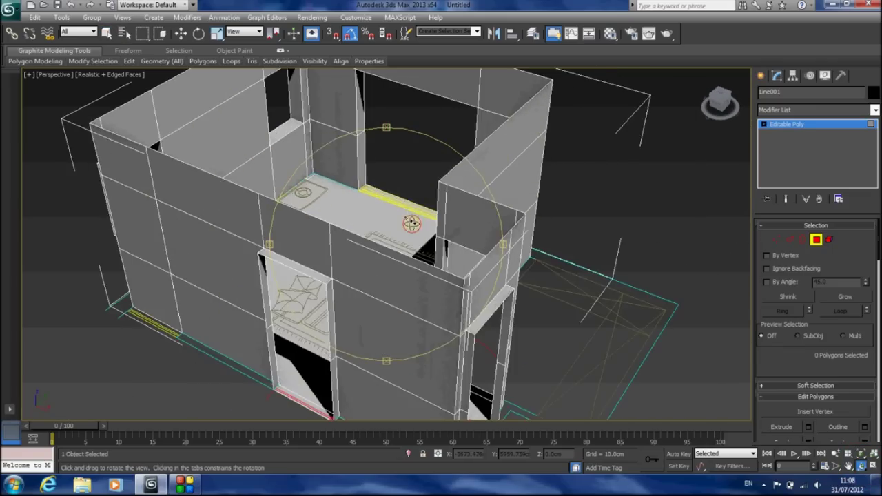
pyautogui.scroll(-4, 410, 238)
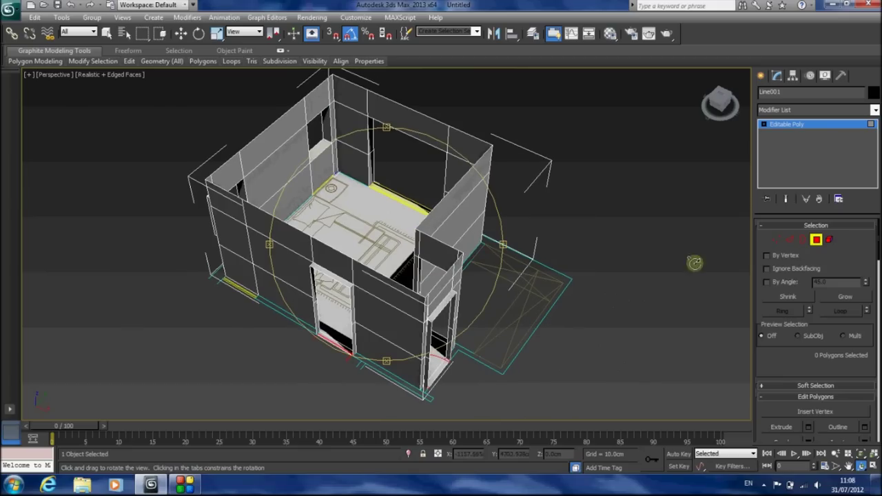
pyautogui.click(816, 239)
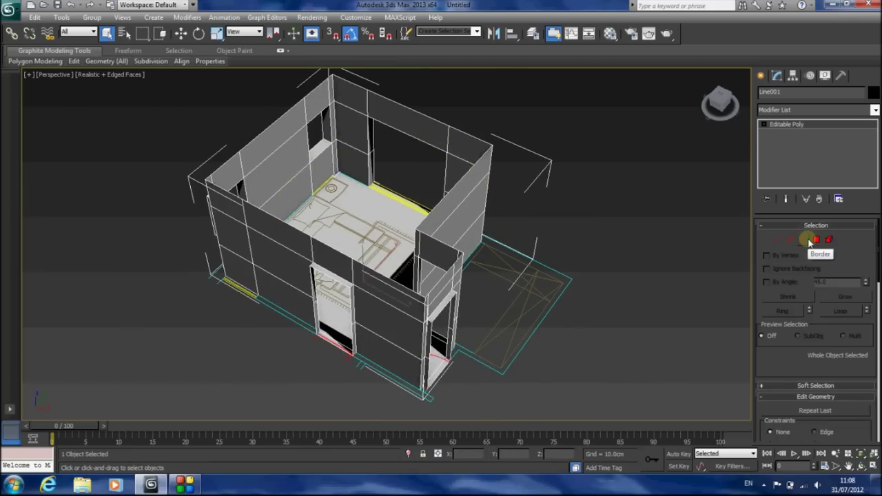
pyautogui.click(811, 242)
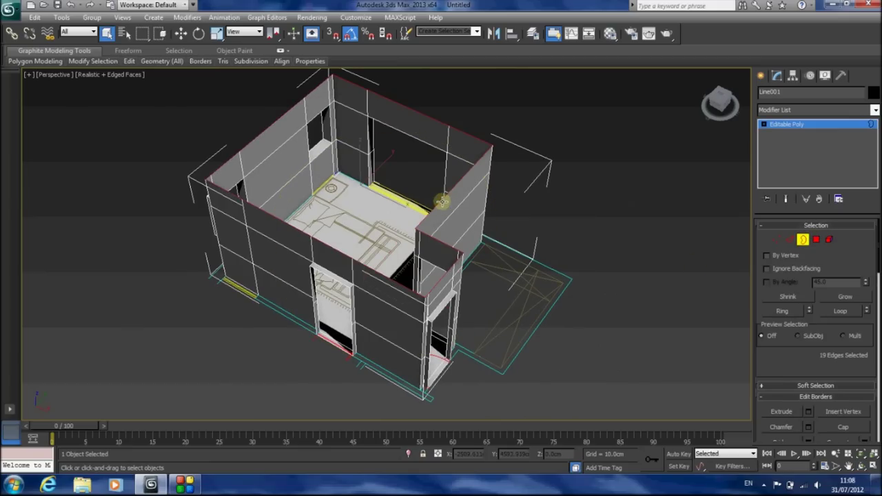
pyautogui.click(843, 427)
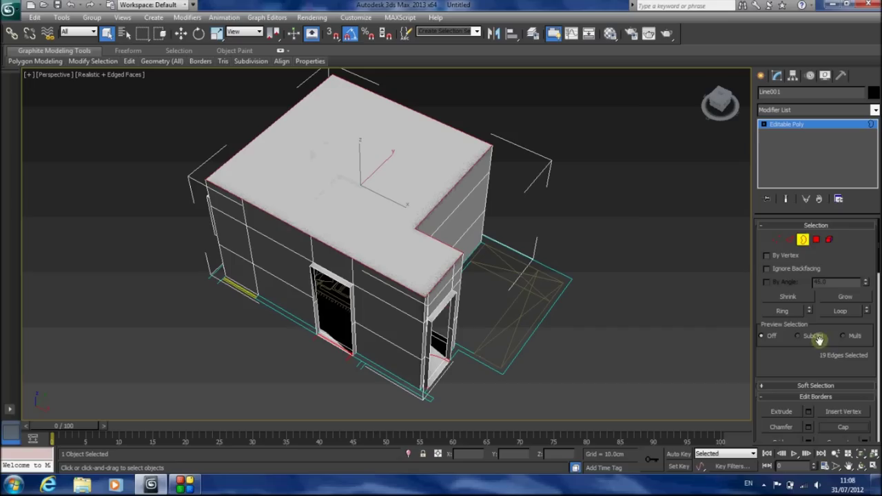
# - Detach the ceiling polygon as a separate object named Seeling and rename the remaining room mesh Walls
pyautogui.click(816, 239)
pyautogui.click(409, 172)
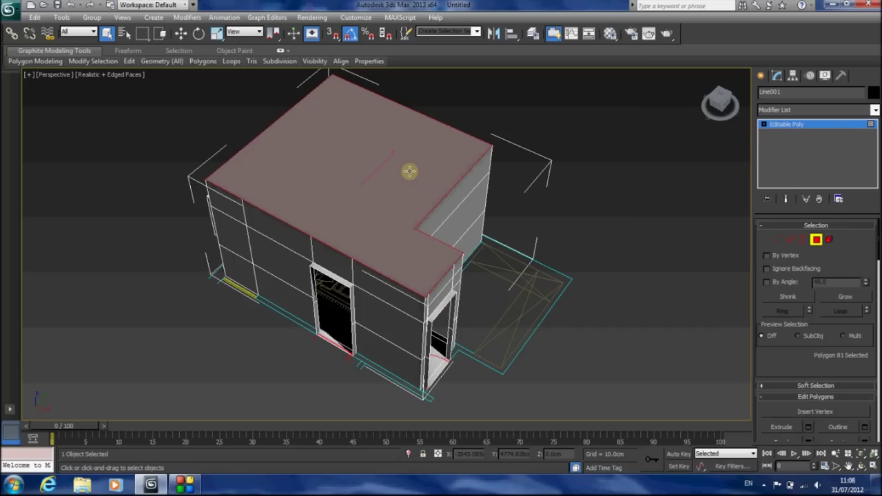
pyautogui.moveTo(778, 361); pyautogui.dragTo(768, 112)
pyautogui.click(847, 390)
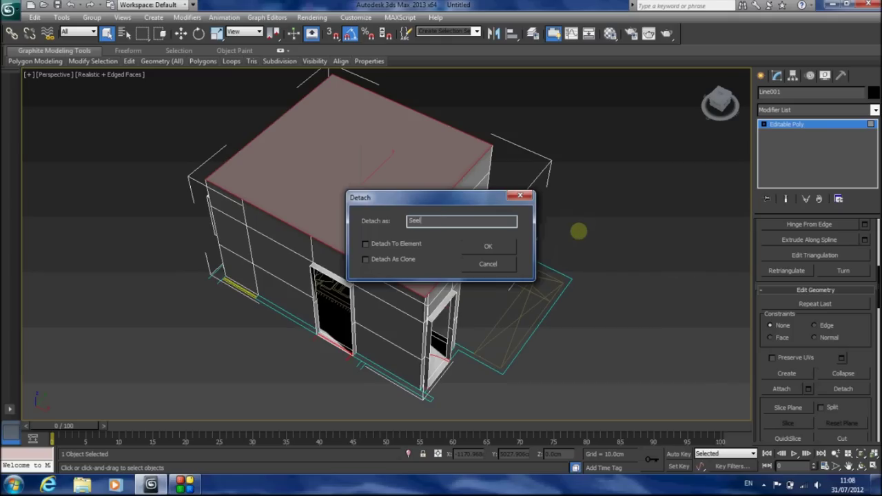
pyautogui.write('Seeling')
pyautogui.press('Return')
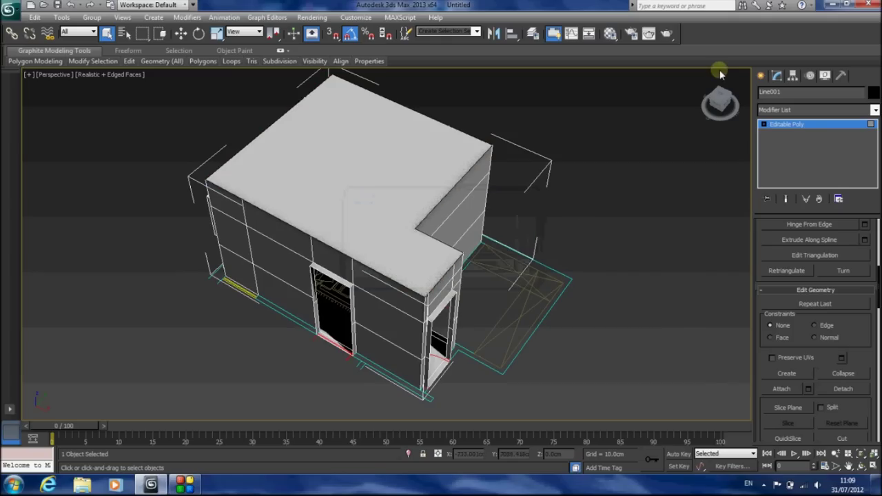
pyautogui.click(819, 138)
pyautogui.click(791, 92)
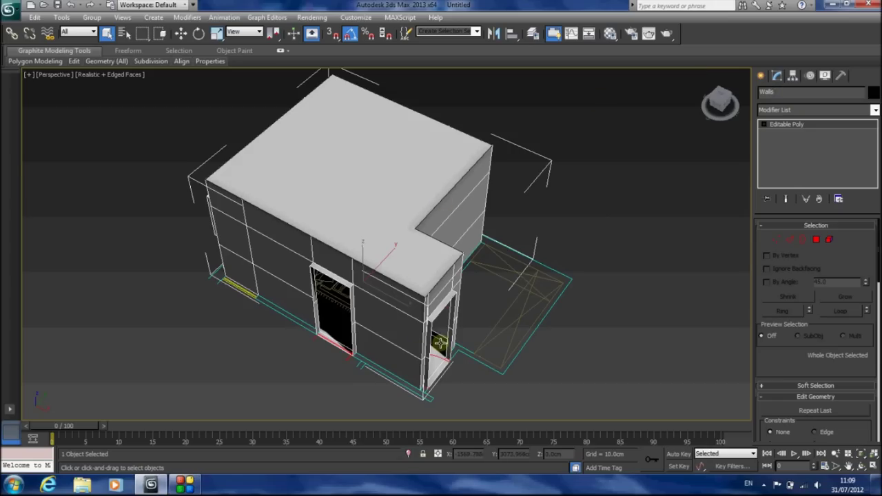
# - Select the floor polygons of the Walls mesh with a selection window along its base in the front view
pyautogui.press('f')
pyautogui.scroll(-2, 528, 321)
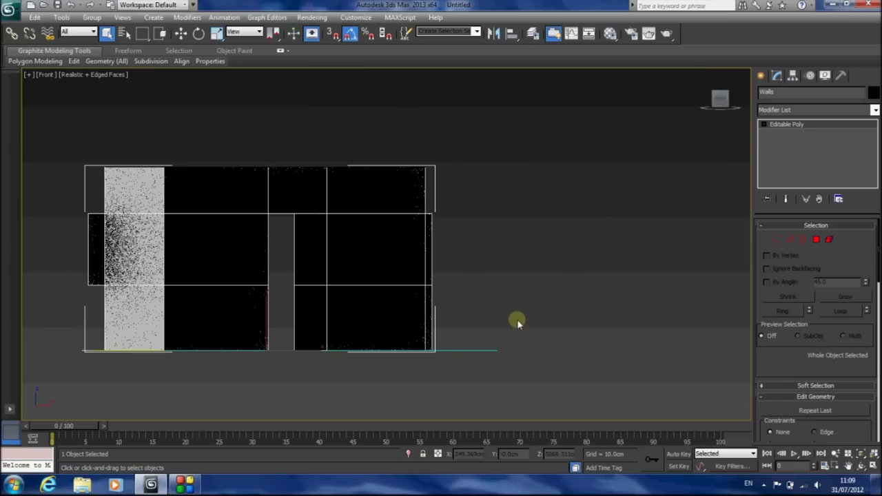
pyautogui.click(816, 239)
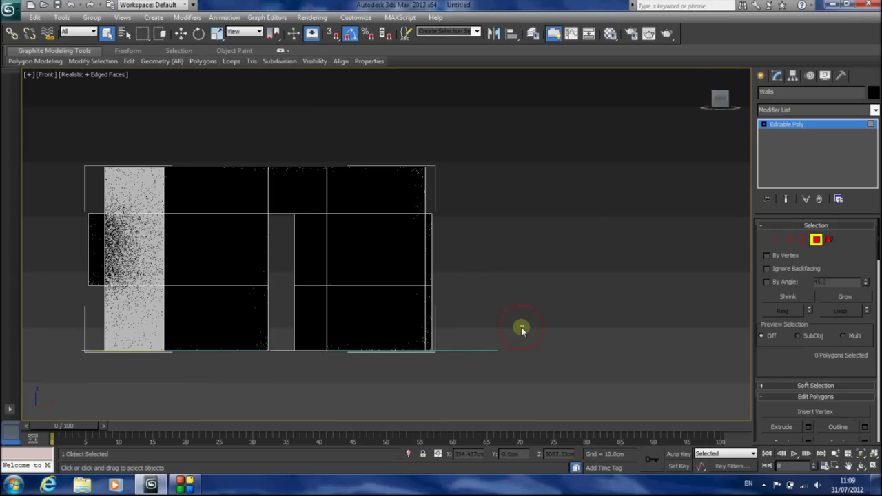
pyautogui.moveTo(523, 326); pyautogui.dragTo(81, 388)
pyautogui.moveTo(518, 134); pyautogui.dragTo(47, 315)
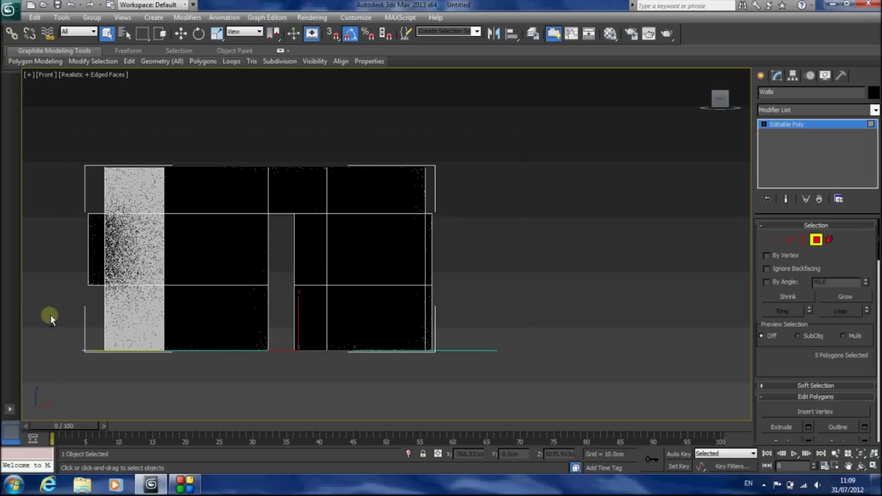
# - Detach the selected floor polygons as a separate object named Floor and leave polygon editing
pyautogui.press('p')
pyautogui.click(861, 454)
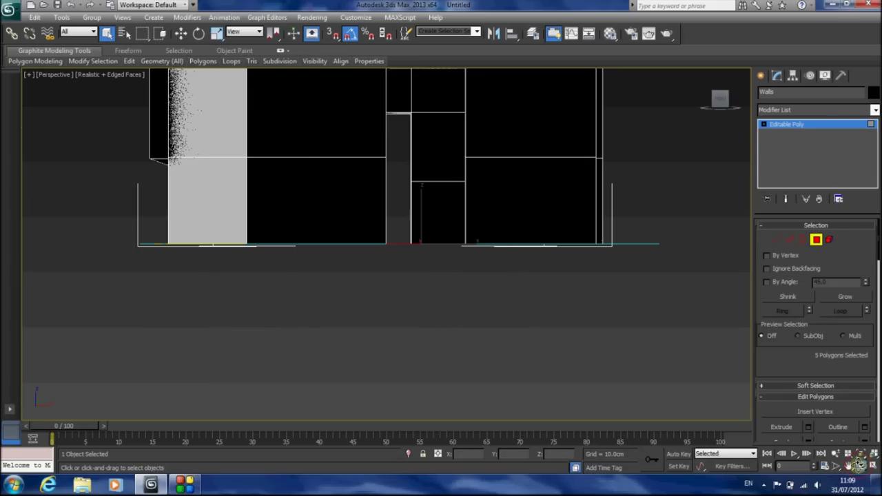
pyautogui.click(861, 466)
pyautogui.moveTo(414, 240); pyautogui.dragTo(364, 281)
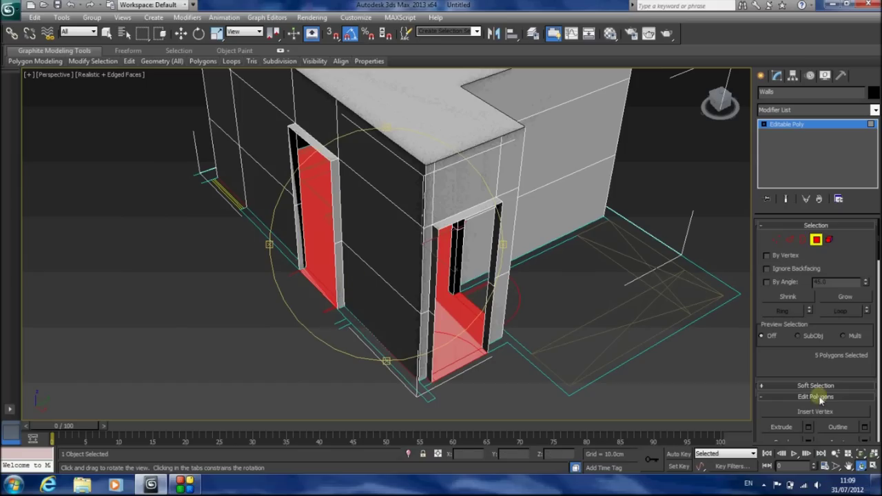
pyautogui.moveTo(788, 368); pyautogui.dragTo(800, 153)
pyautogui.click(843, 414)
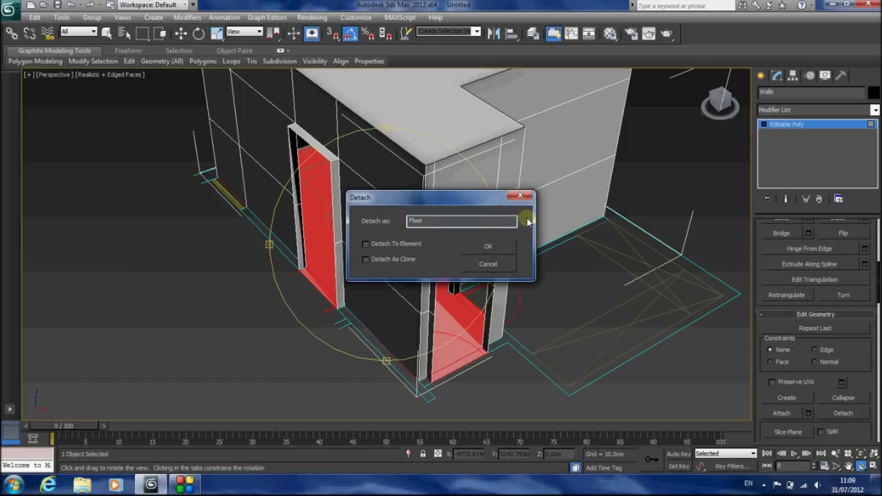
pyautogui.press('Return')
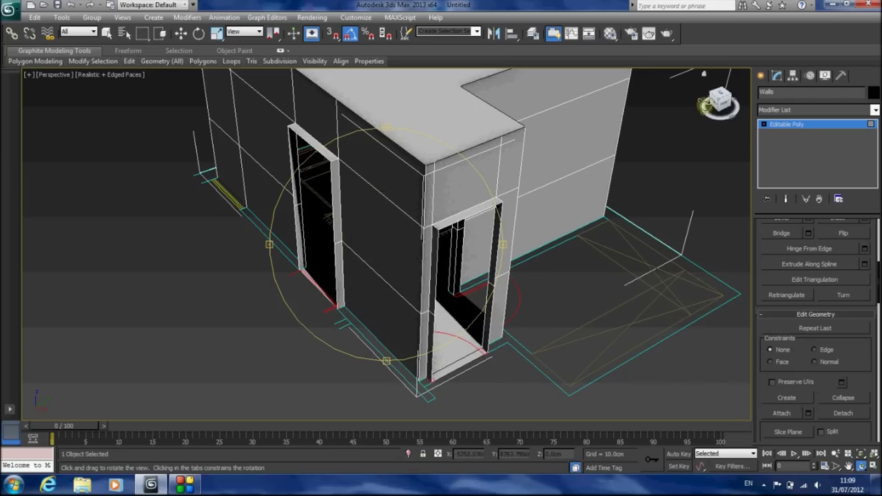
pyautogui.click(779, 126)
pyautogui.press('z')
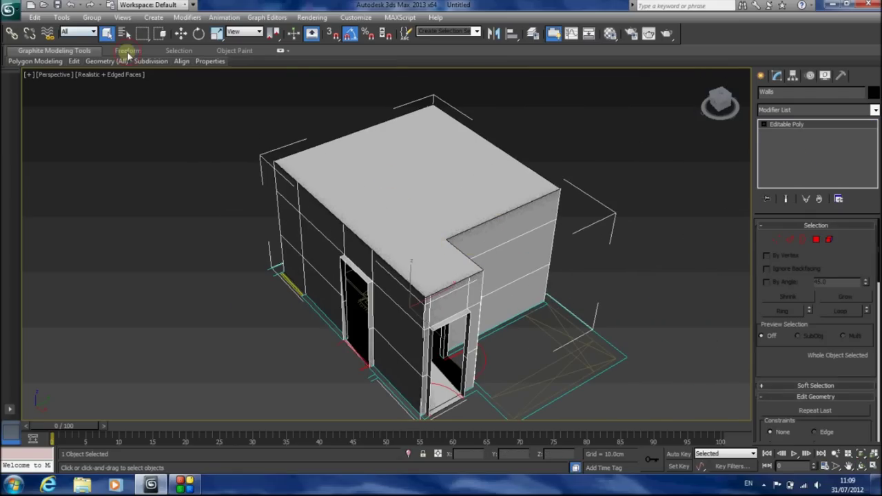
# - Set the top view's display to Shaded with edged faces and hide the Seeling object
pyautogui.press('t')
pyautogui.moveTo(223, 77); pyautogui.dragTo(276, 183, button='middle')
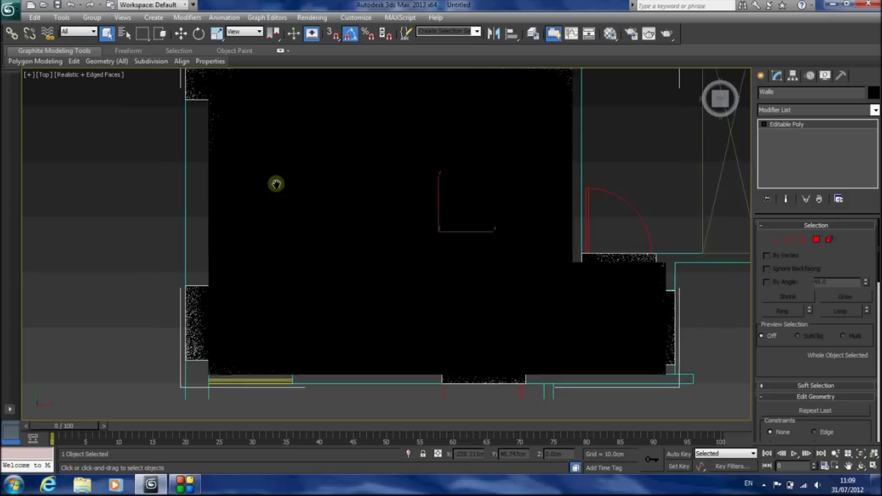
pyautogui.scroll(-4, 276, 183)
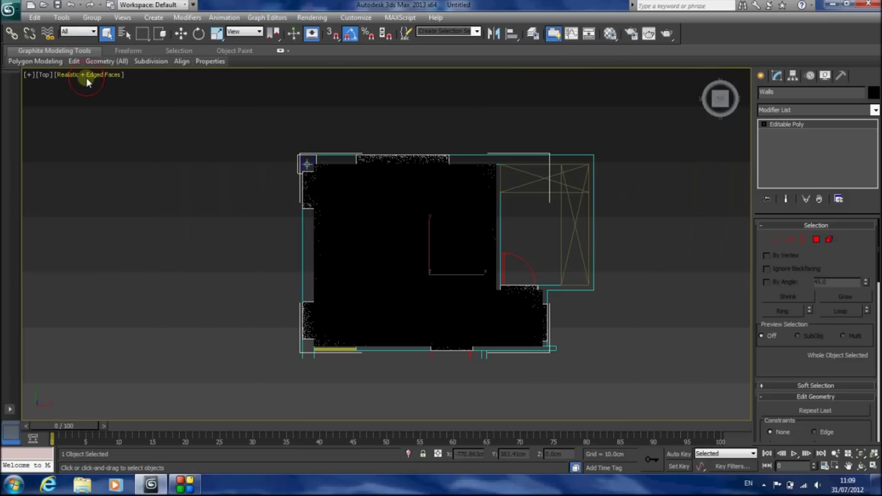
pyautogui.click(89, 78)
pyautogui.click(114, 98)
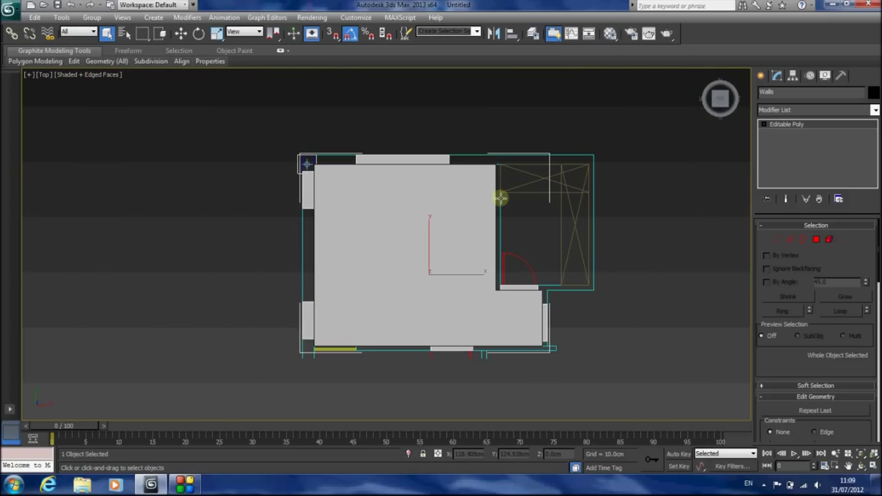
pyautogui.click(405, 227)
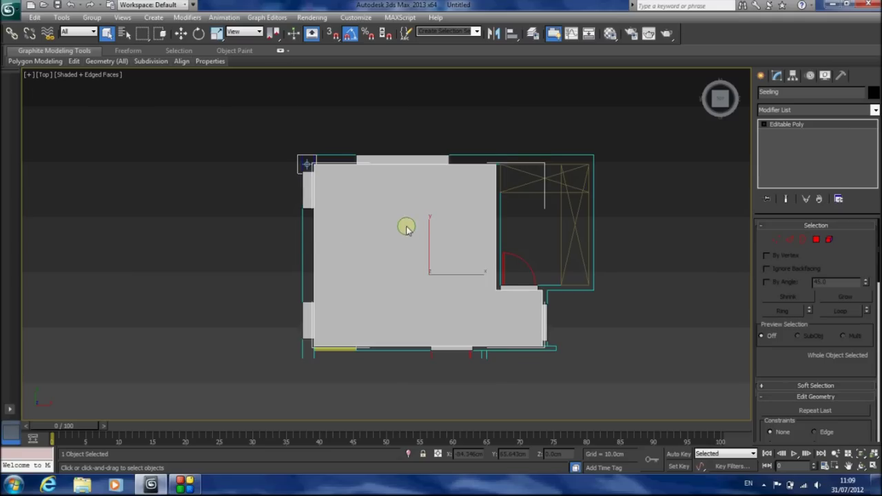
pyautogui.rightClick(406, 229)
pyautogui.click(453, 189)
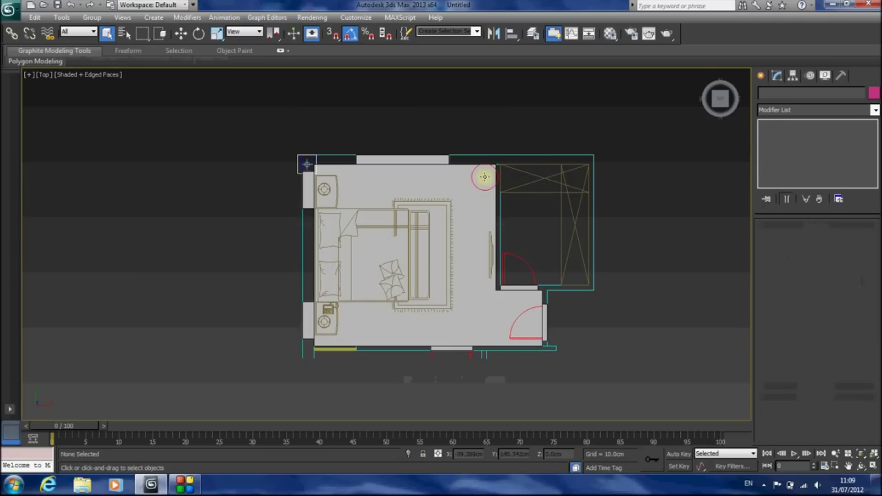
# - Create a target camera in the top view beside the entrance door, aimed past the bed wall's far window
pyautogui.click(760, 75)
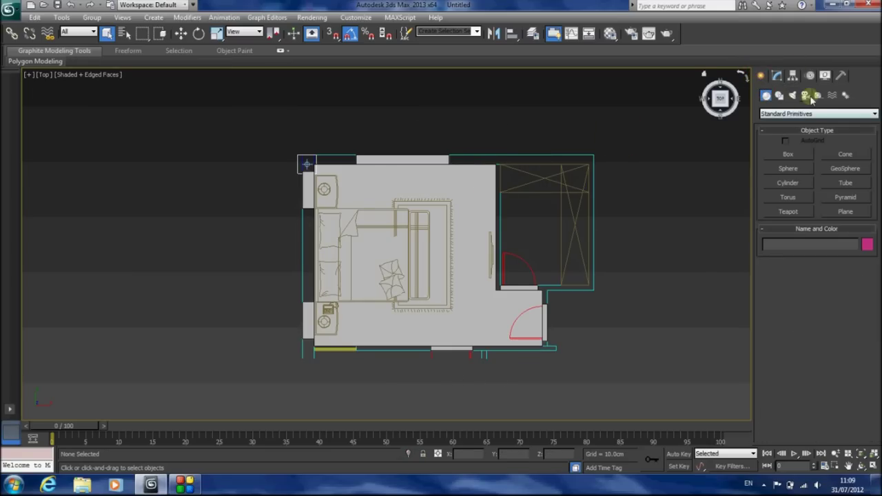
pyautogui.click(808, 97)
pyautogui.click(789, 154)
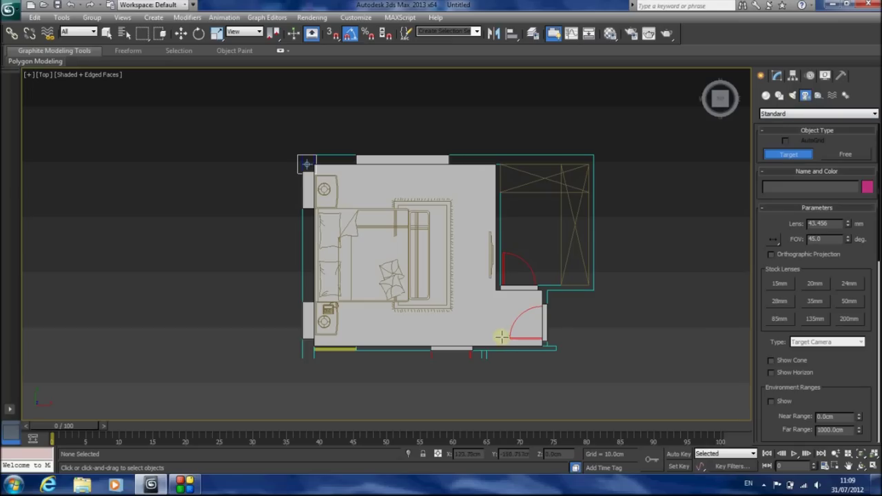
pyautogui.moveTo(503, 340); pyautogui.dragTo(291, 183)
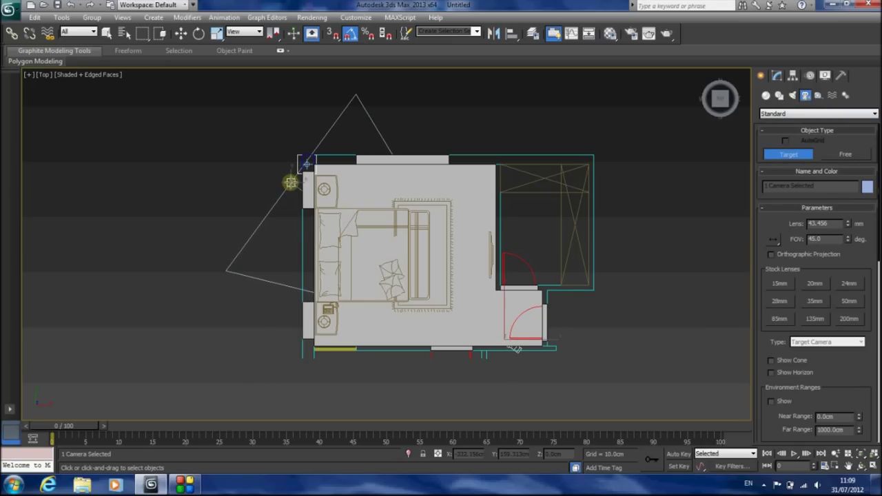
# - Raise the camera together with its target to about mid-wall height in the front view
pyautogui.press('f')
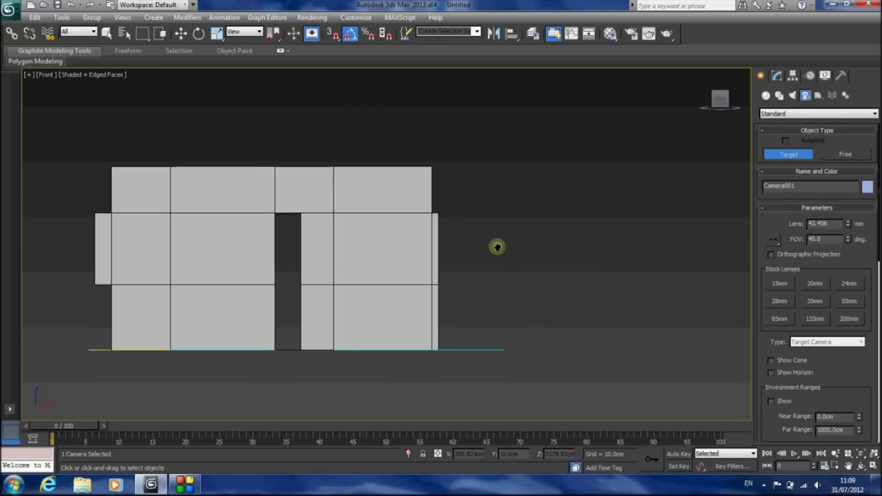
pyautogui.scroll(-10, 469, 241)
pyautogui.scroll(-3, 462, 240)
pyautogui.moveTo(418, 301); pyautogui.dragTo(451, 240, button='middle')
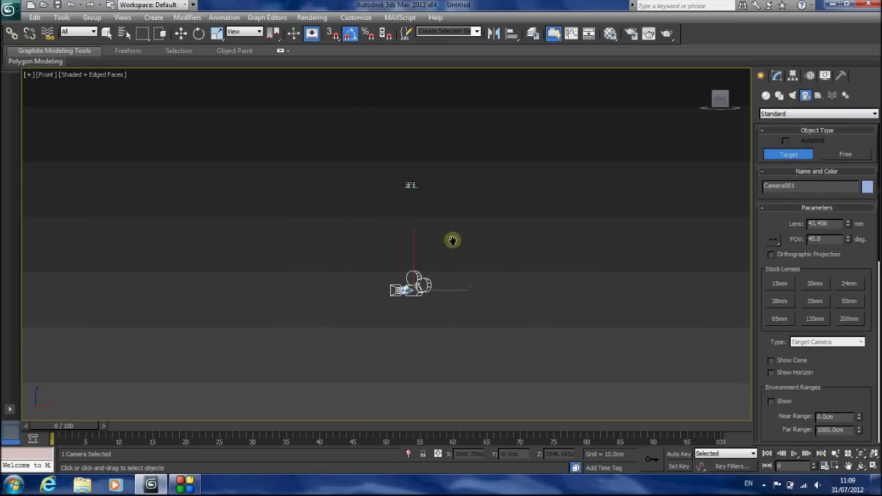
pyautogui.click(106, 32)
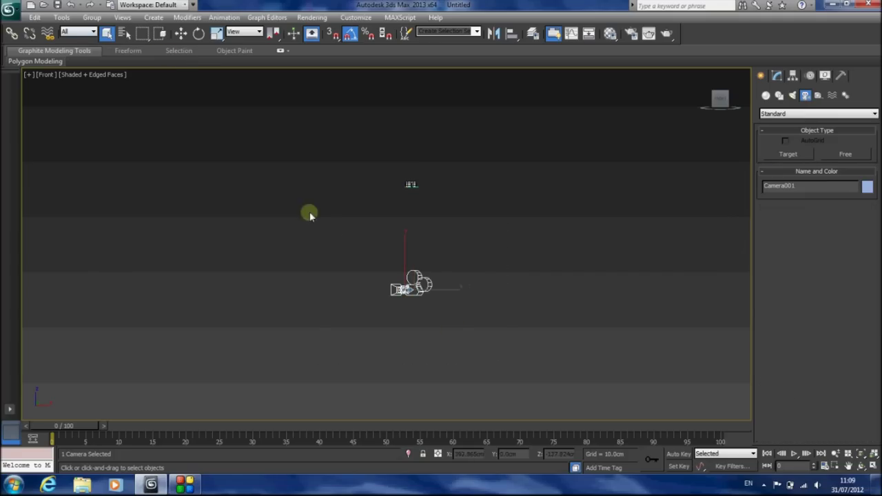
pyautogui.press('w')
pyautogui.moveTo(413, 257); pyautogui.dragTo(426, 160)
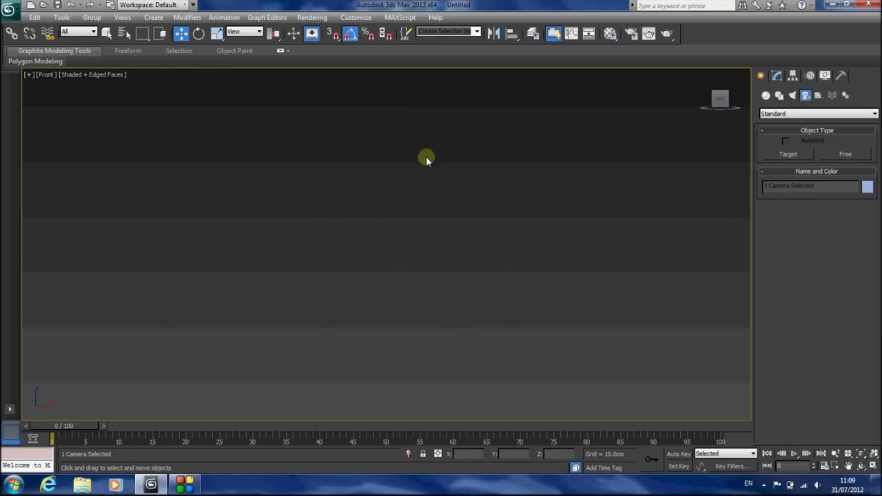
pyautogui.click(834, 454)
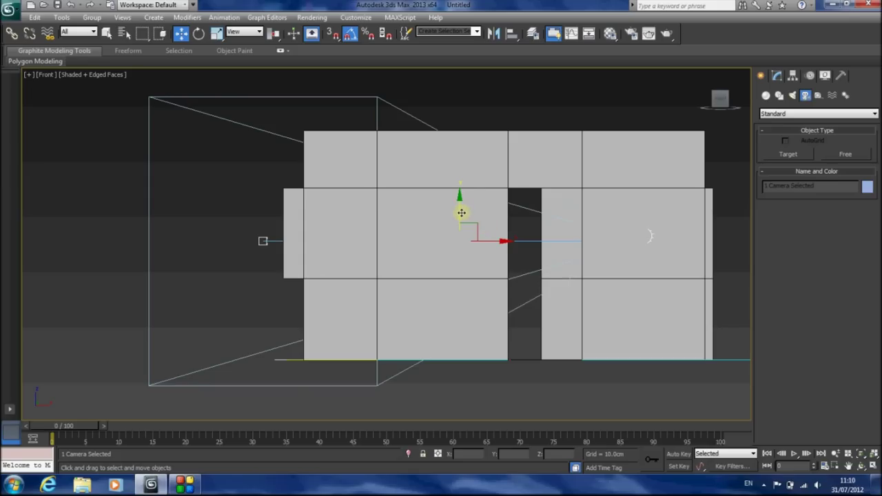
# - Select only the camera in the top view and move it closer to the entrance door
pyautogui.press('t')
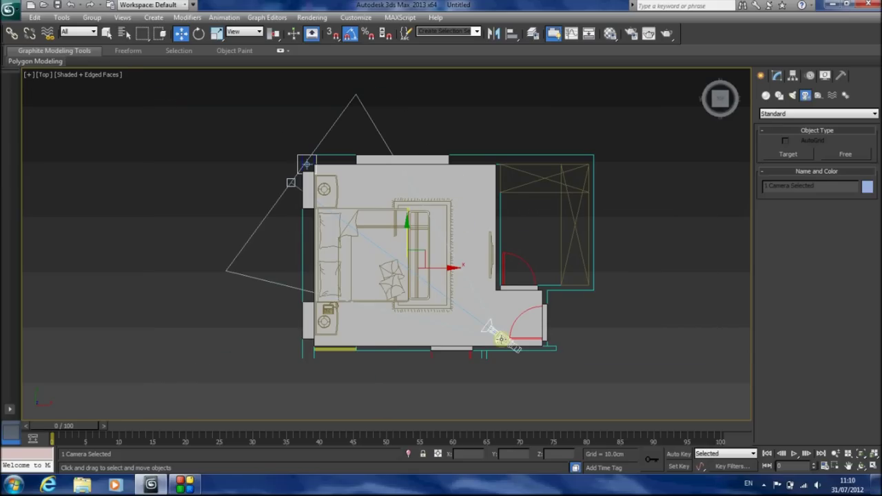
pyautogui.click(501, 339)
pyautogui.moveTo(525, 324); pyautogui.dragTo(538, 320)
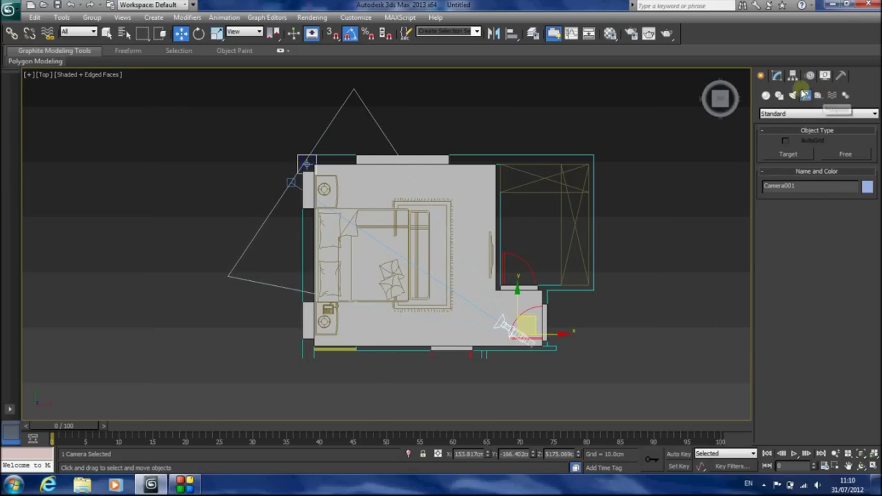
# - Give the camera the 24 mm stock lens and shift it slightly away from the entrance door
pyautogui.click(777, 76)
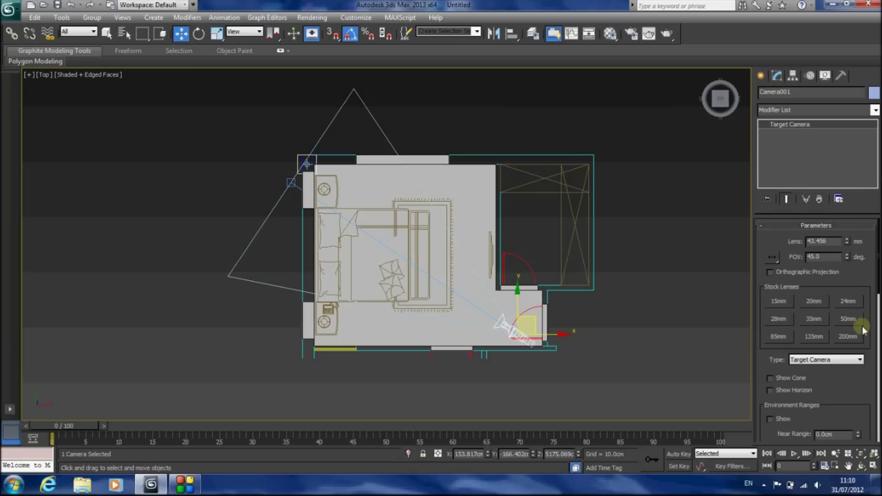
pyautogui.click(779, 319)
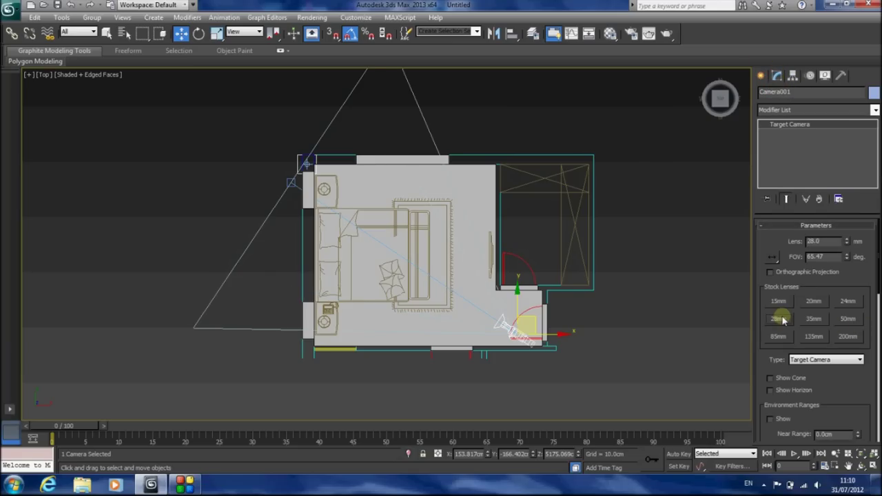
pyautogui.click(849, 301)
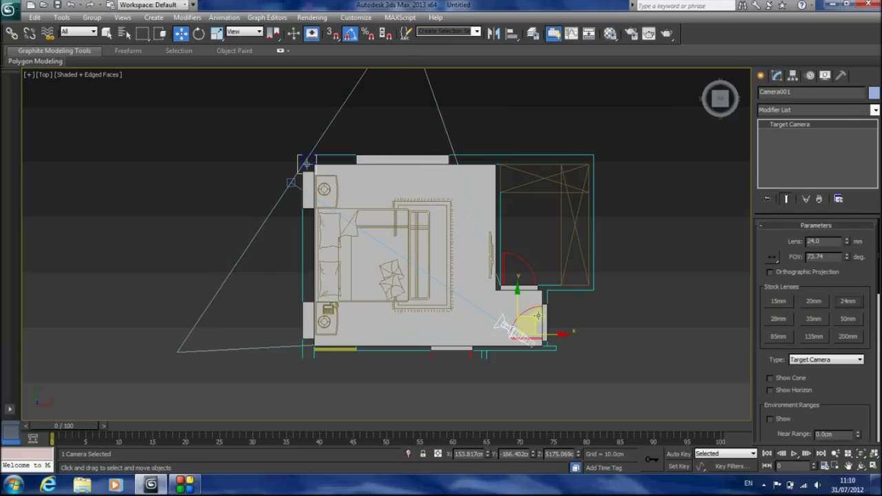
pyautogui.moveTo(538, 315); pyautogui.dragTo(522, 321)
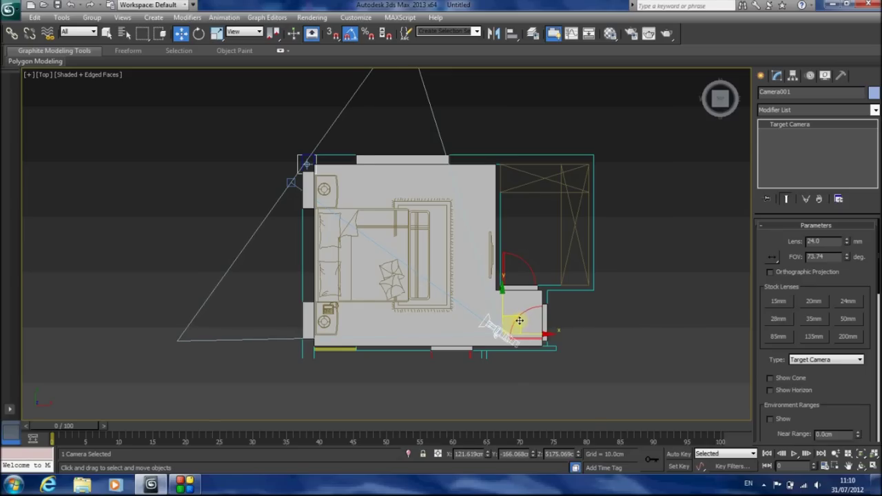
# - Look through the camera and unhide all hidden objects
pyautogui.press('c')
pyautogui.rightClick(425, 81)
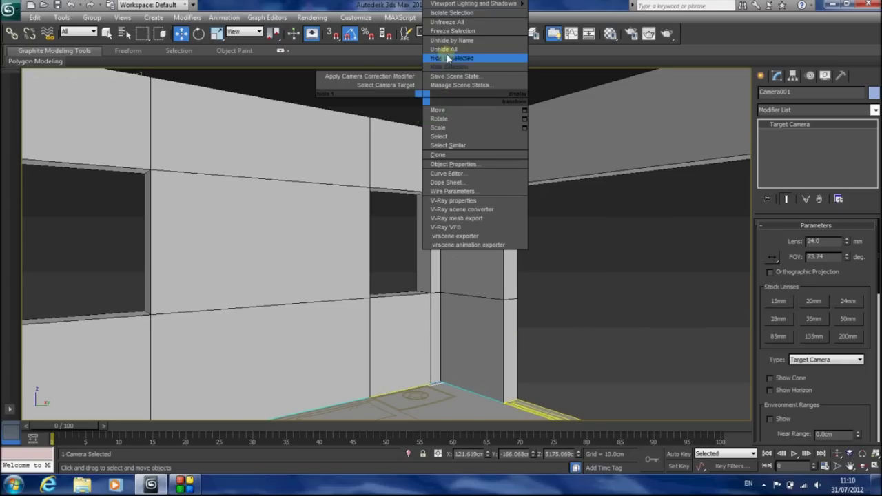
pyautogui.click(489, 51)
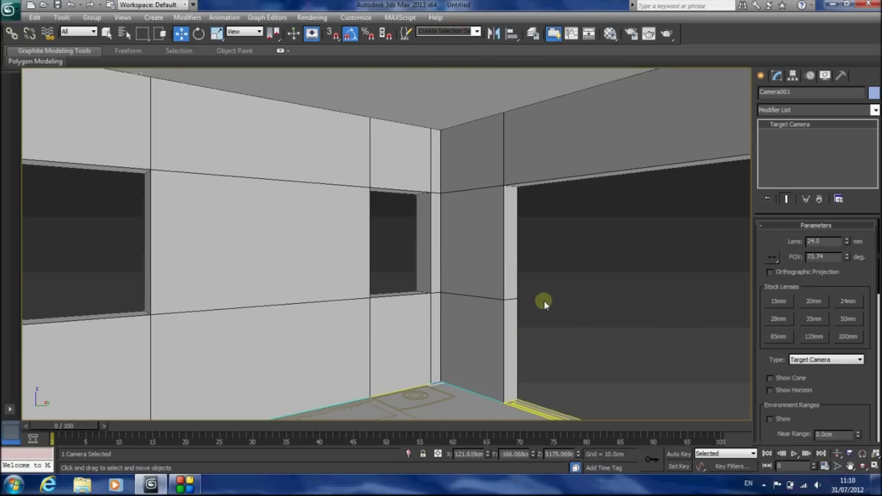
# - Dolly the camera back and shift its view downward to frame more of the floor
pyautogui.click(837, 453)
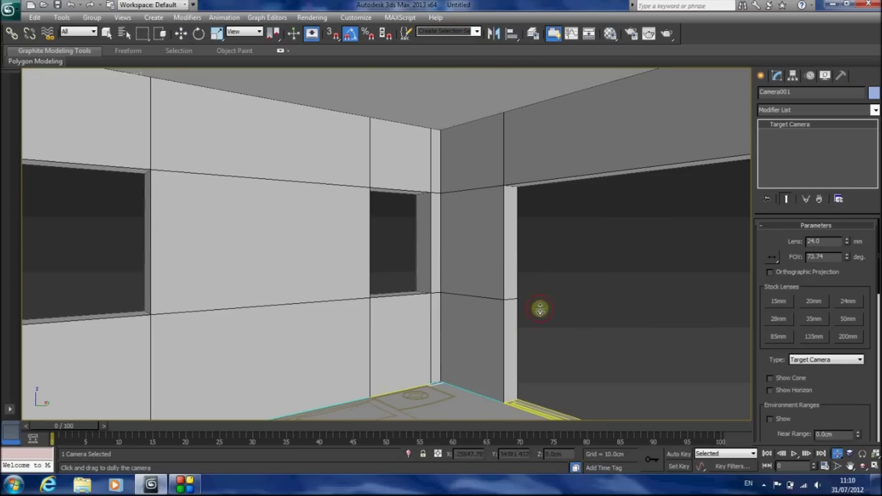
pyautogui.moveTo(536, 308); pyautogui.dragTo(538, 289)
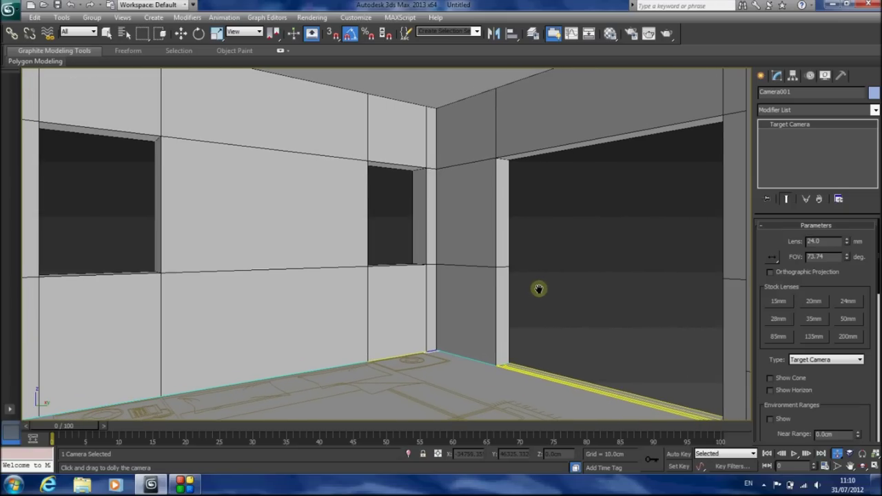
pyautogui.click(107, 33)
# - Move the camera outside the room past the wall nearest the entrance in the top view, displayed as wireframe
pyautogui.press('t')
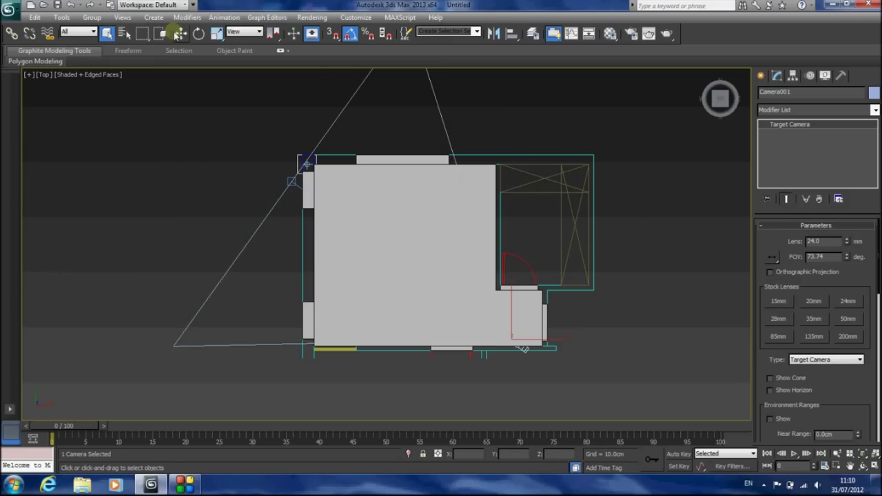
pyautogui.click(180, 33)
pyautogui.moveTo(529, 328); pyautogui.dragTo(532, 371)
pyautogui.press('F3')
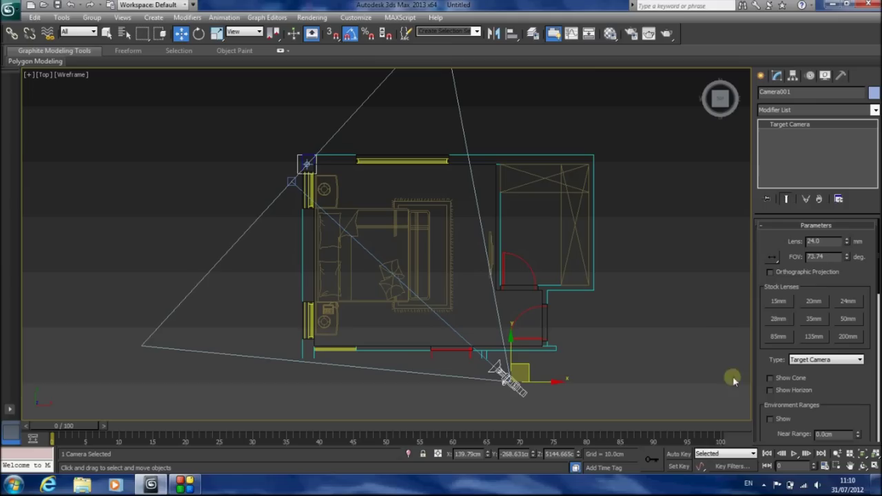
# - Enable manual clipping for the camera and set its near clip to 174.31 cm
pyautogui.moveTo(853, 387); pyautogui.dragTo(842, 297)
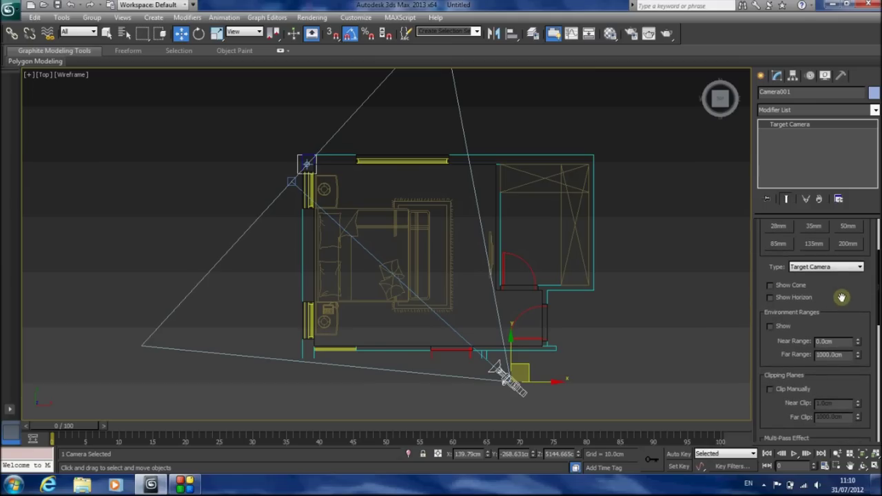
pyautogui.click(771, 390)
pyautogui.moveTo(860, 406); pyautogui.dragTo(852, 354)
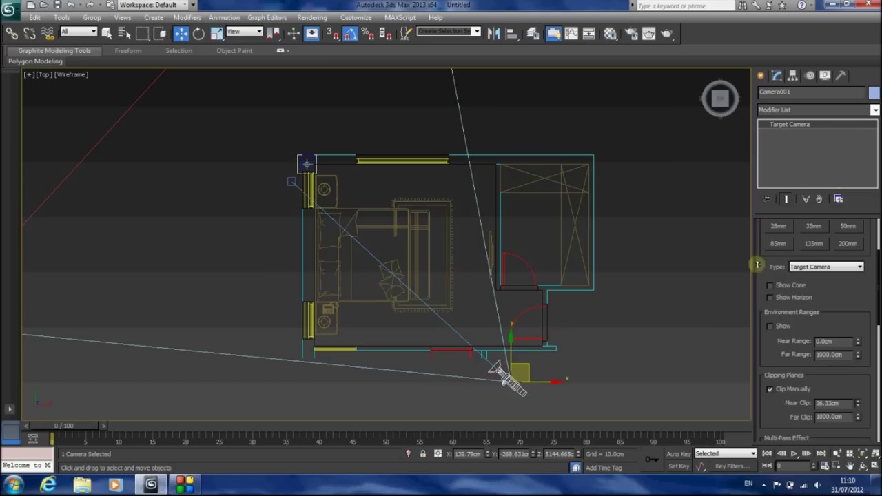
pyautogui.moveTo(498, 3); pyautogui.dragTo(91, 169)
pyautogui.scroll(-3, 312, 309)
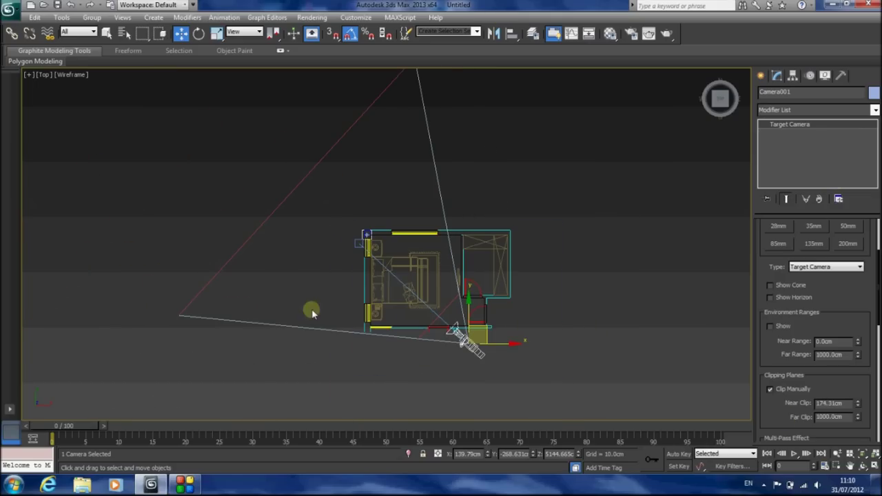
# - Move the camera target beyond the large-window wall, reposition the camera just outside the opposite wall, and look through it
pyautogui.moveTo(485, 328)
pyautogui.mouseDown()
pyautogui.moveTo(486, 312)
pyautogui.moveTo(476, 340)
pyautogui.mouseUp()
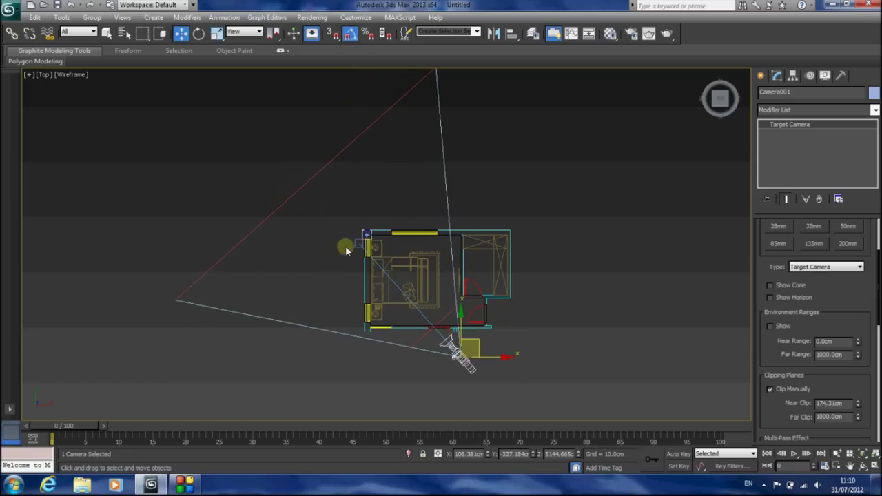
pyautogui.click(354, 244)
pyautogui.moveTo(376, 232); pyautogui.dragTo(396, 186)
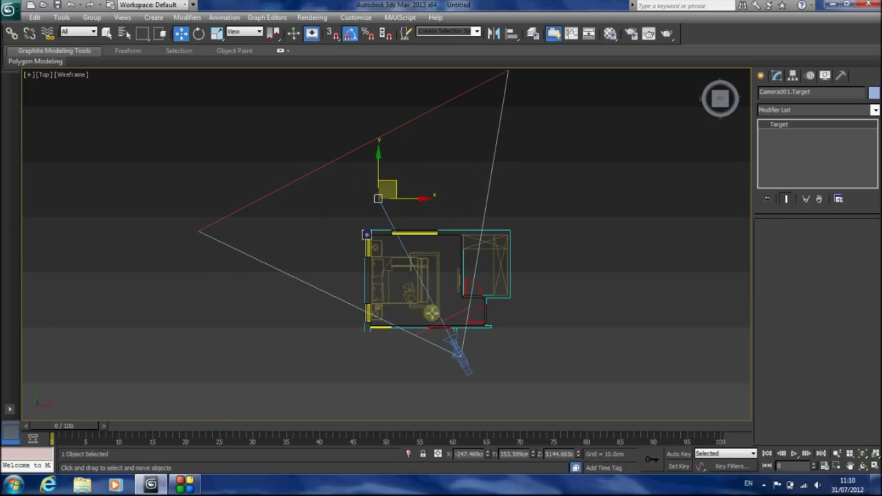
pyautogui.click(460, 360)
pyautogui.moveTo(460, 360); pyautogui.dragTo(465, 334)
pyautogui.press('c')
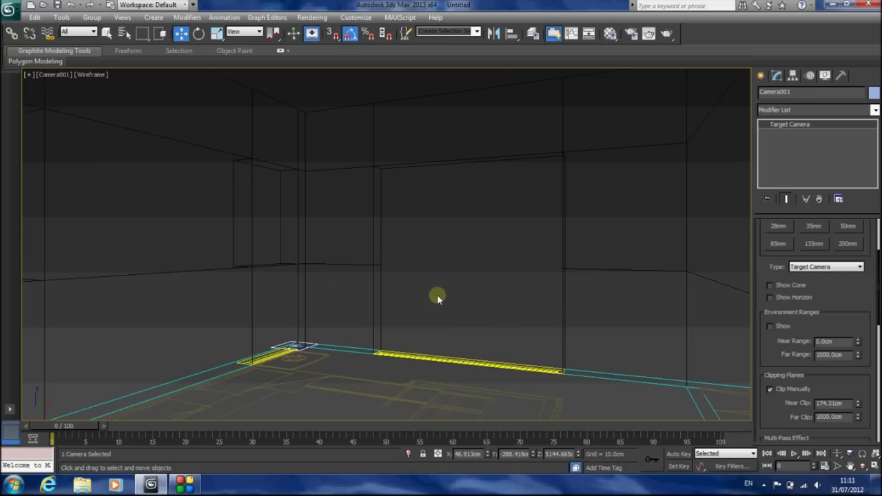